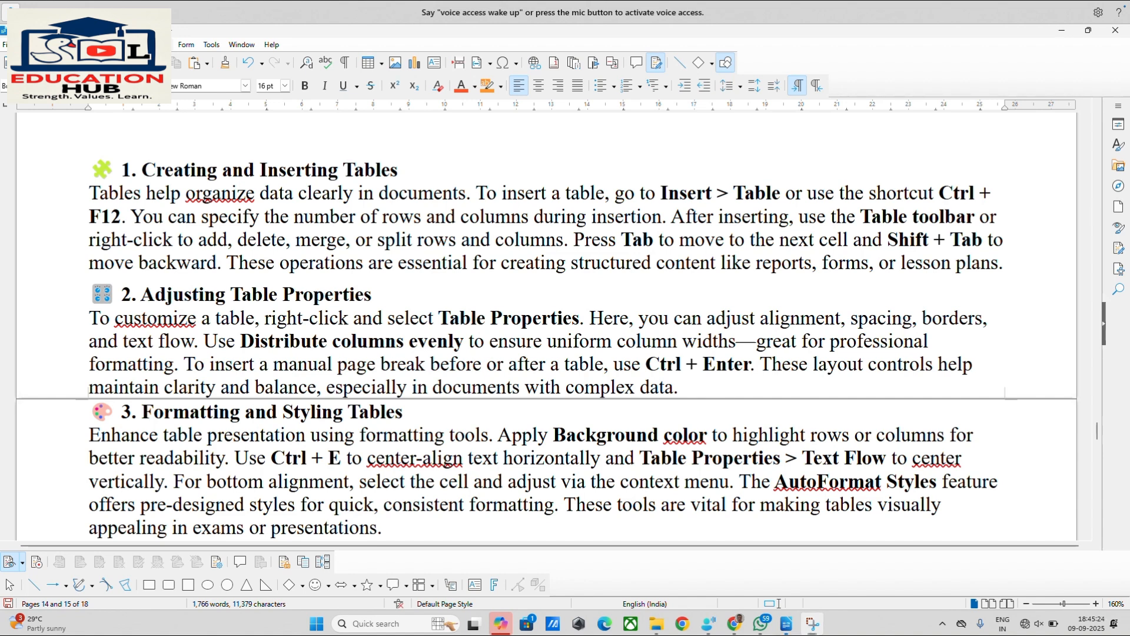
Add an empty line below the paragraph of section "1. Creating and Inserting Tables".
click(157, 44)
click(419, 221)
click(84, 292)
key(Return)
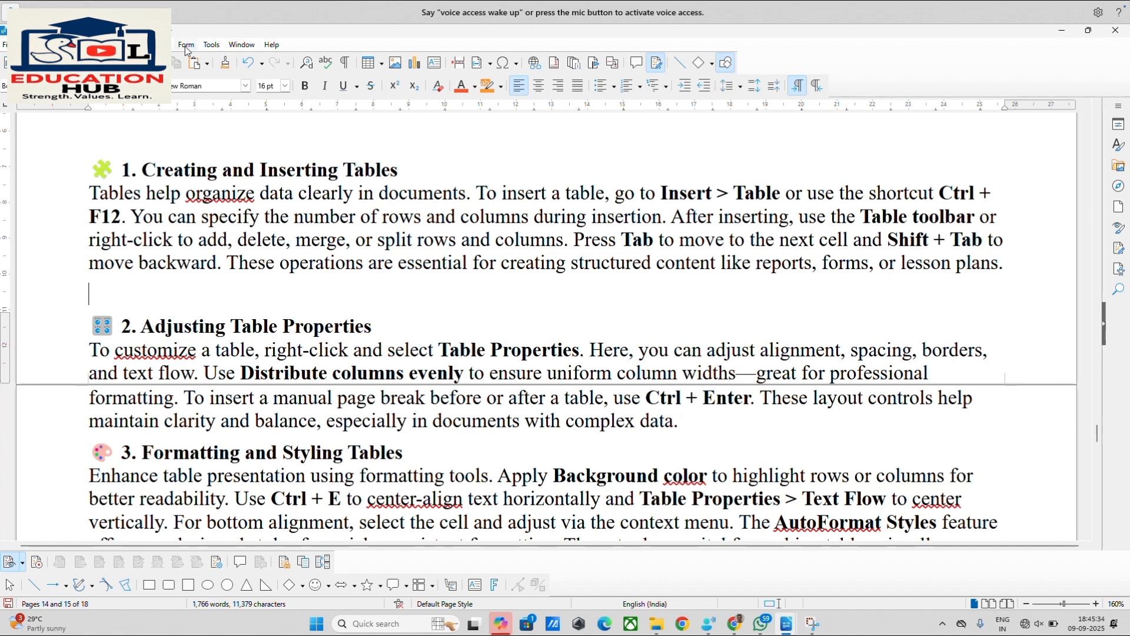
Insert a table with 4 columns and 3 rows on the empty line under section 1.
click(160, 45)
click(188, 59)
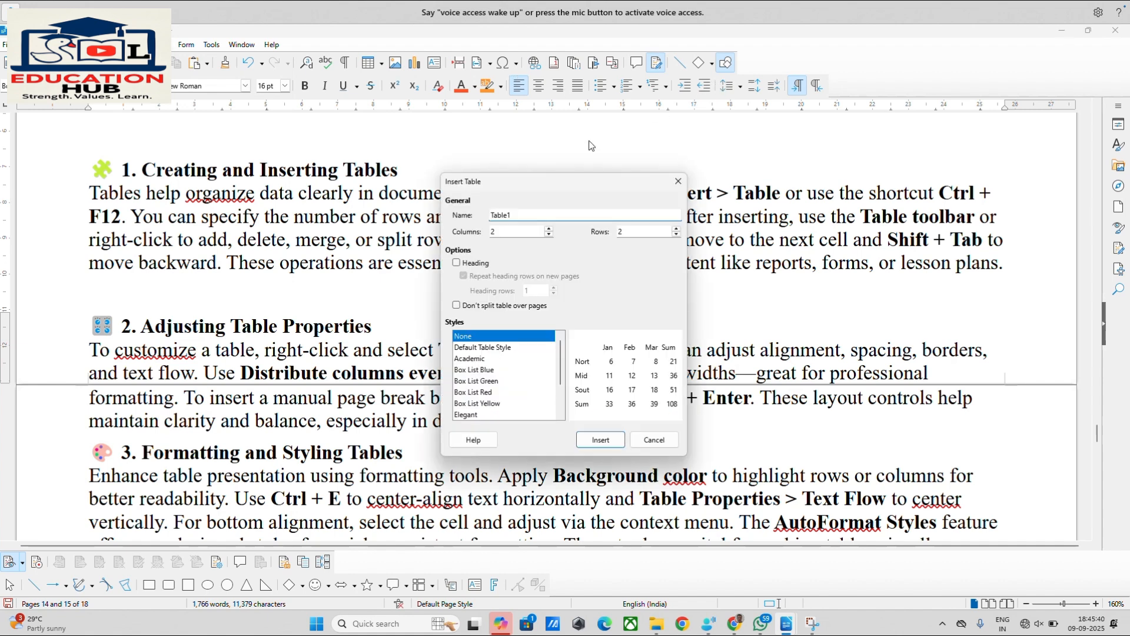
click(549, 228)
click(676, 234)
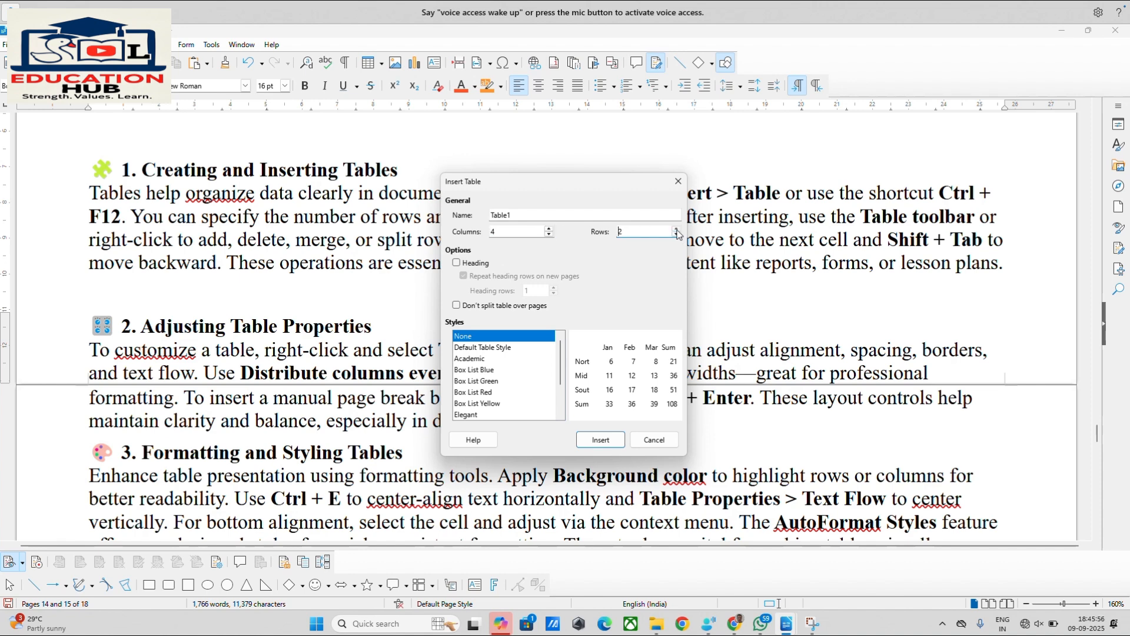
click(677, 229)
click(607, 442)
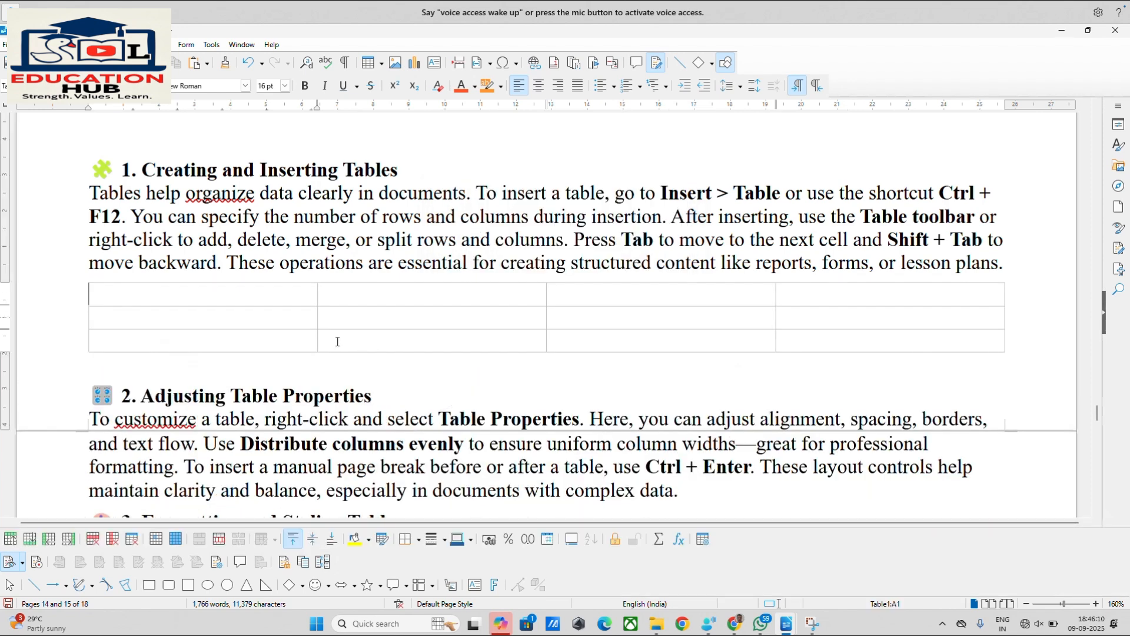
Select each of the four columns of the new table in turn, from the first to the last.
click(211, 278)
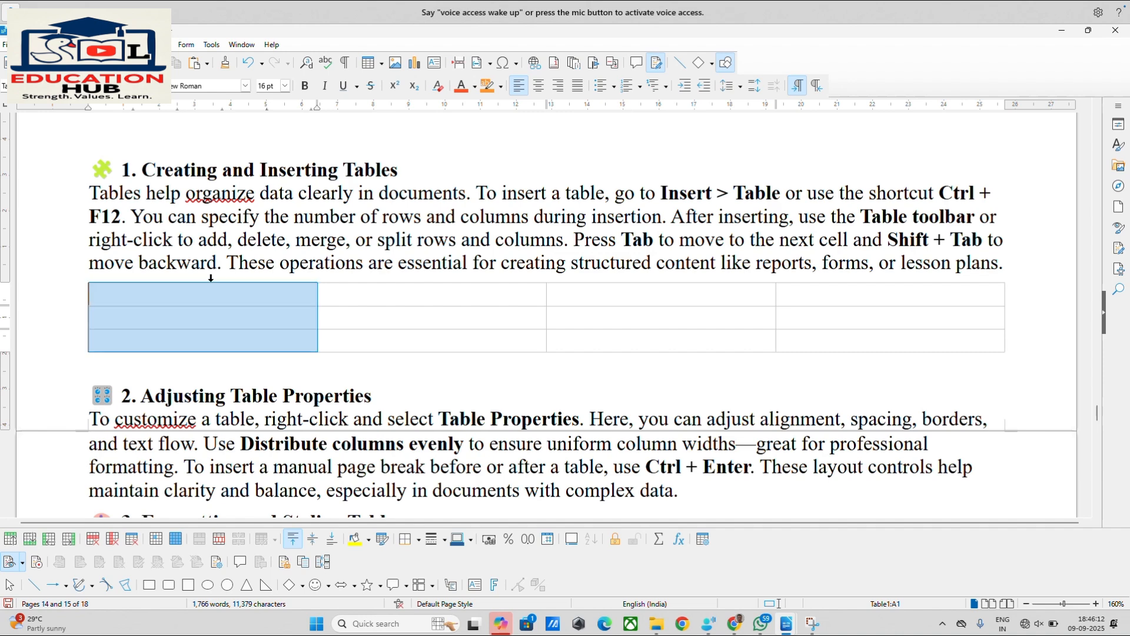
click(366, 276)
click(599, 276)
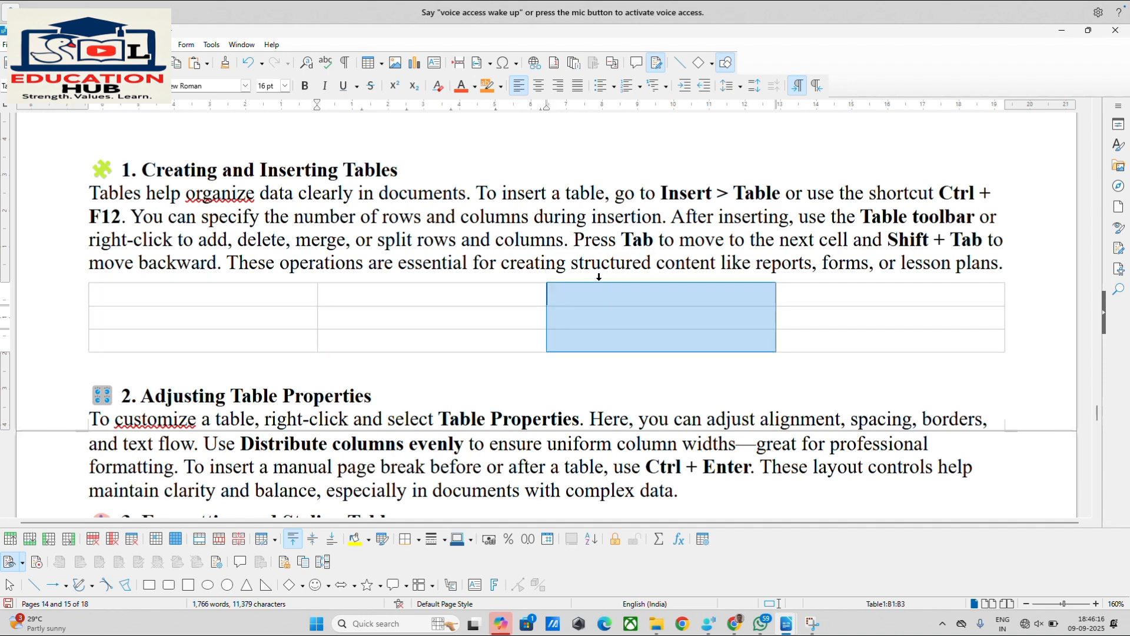
click(820, 273)
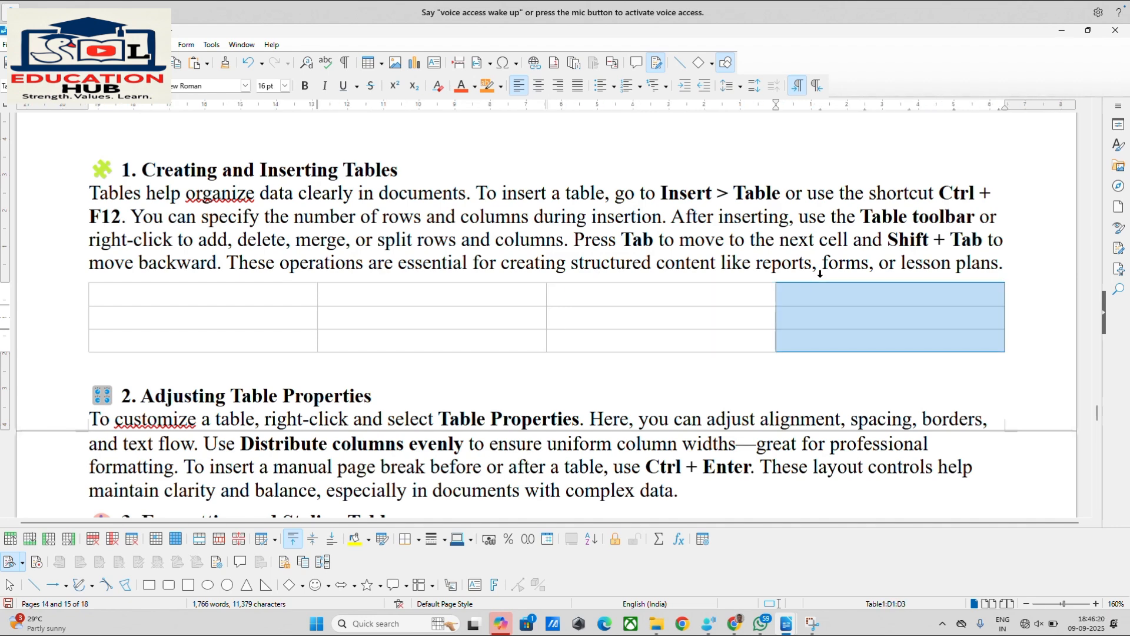
Select each of the three rows of the section 1 table in turn, from the first to the last.
click(86, 299)
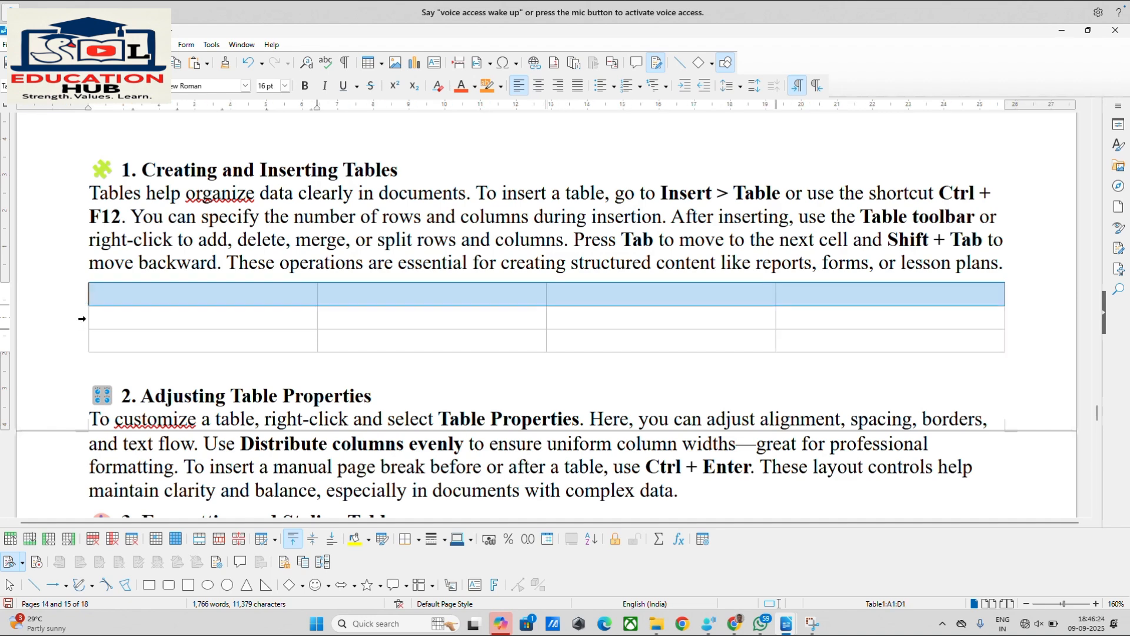
click(82, 319)
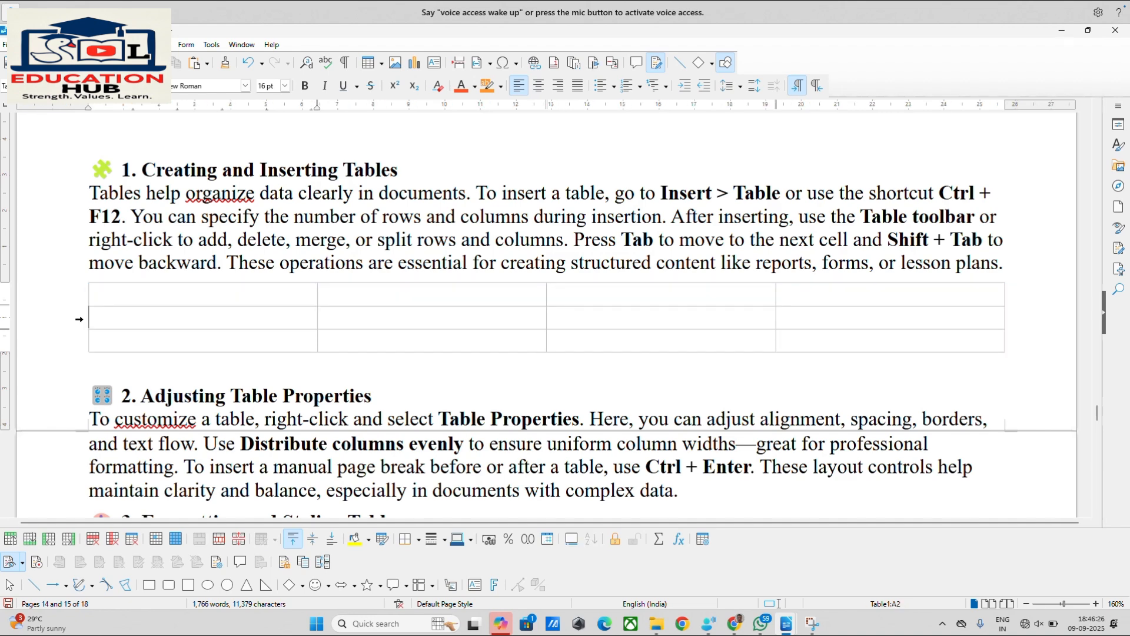
click(79, 319)
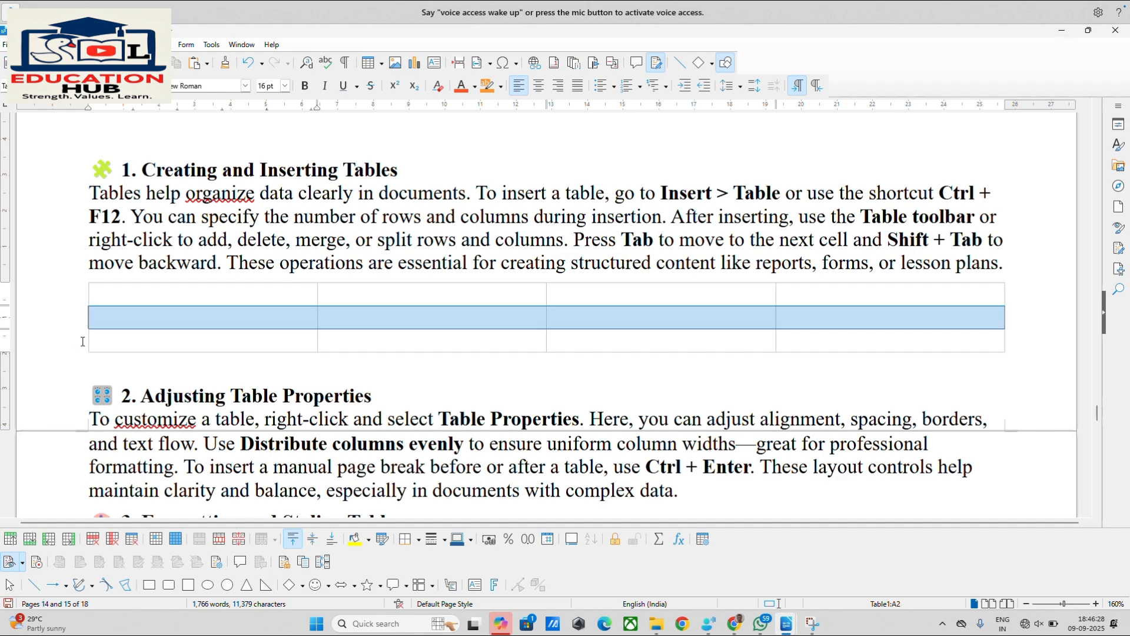
click(79, 339)
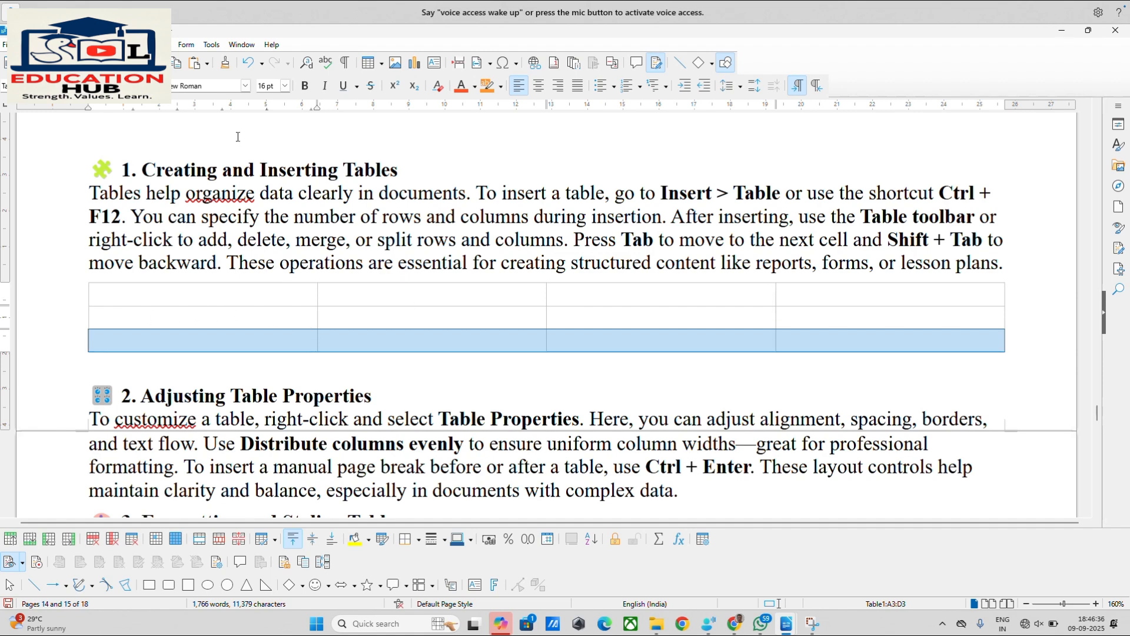
click(159, 45)
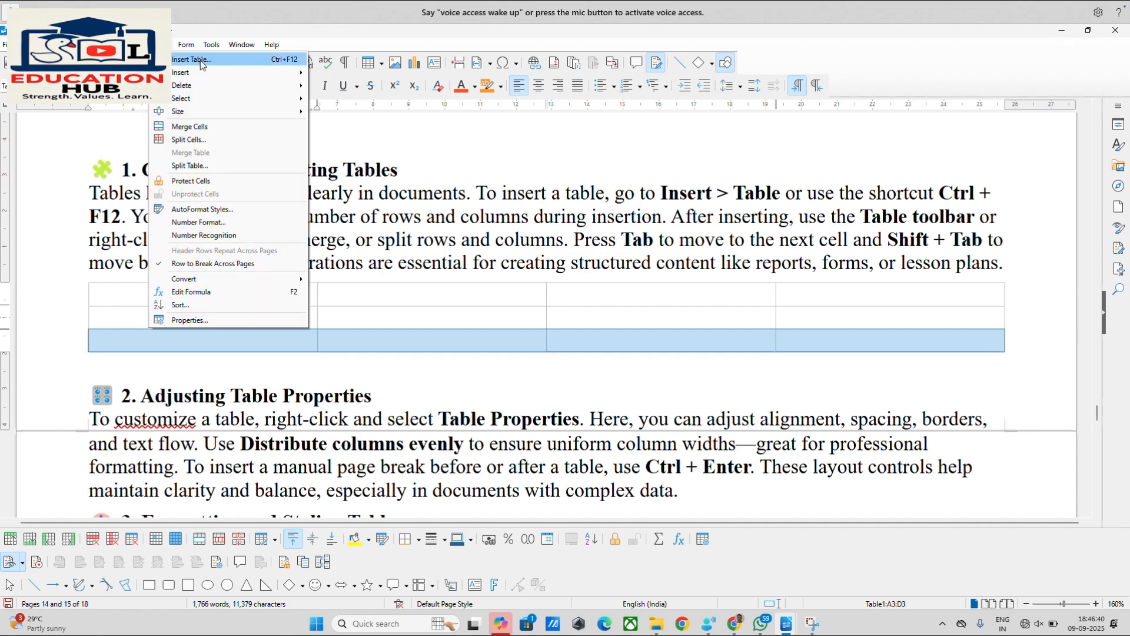
click(374, 126)
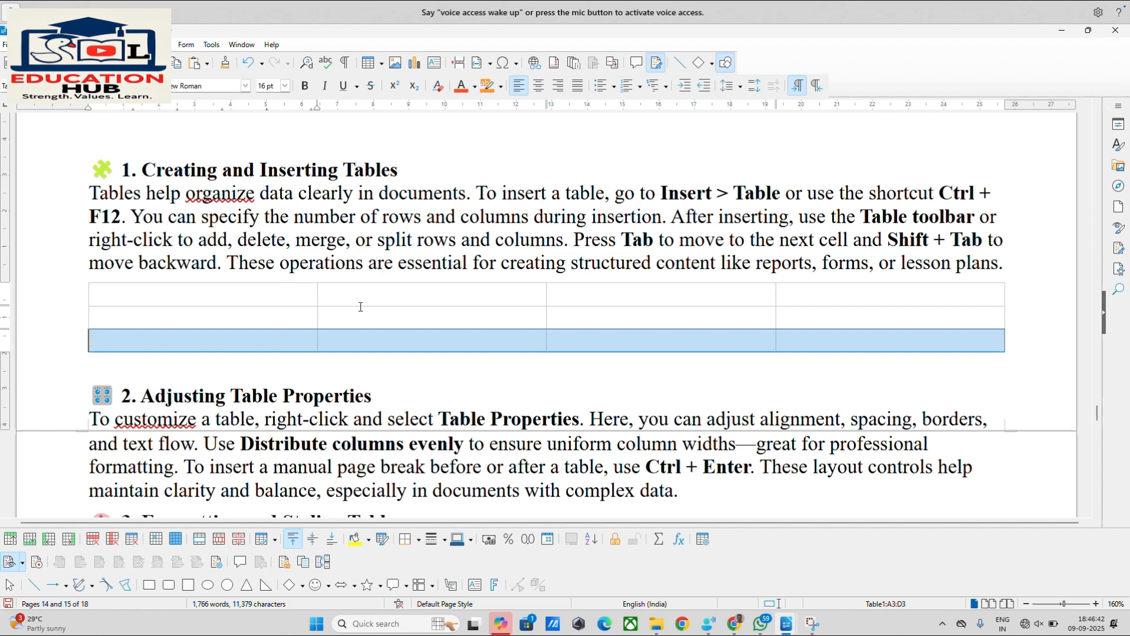
Insert a table with 2 columns and 2 rows on a new line below the "Formatting and Styling Tables" paragraph.
scroll(360, 306, down, 5)
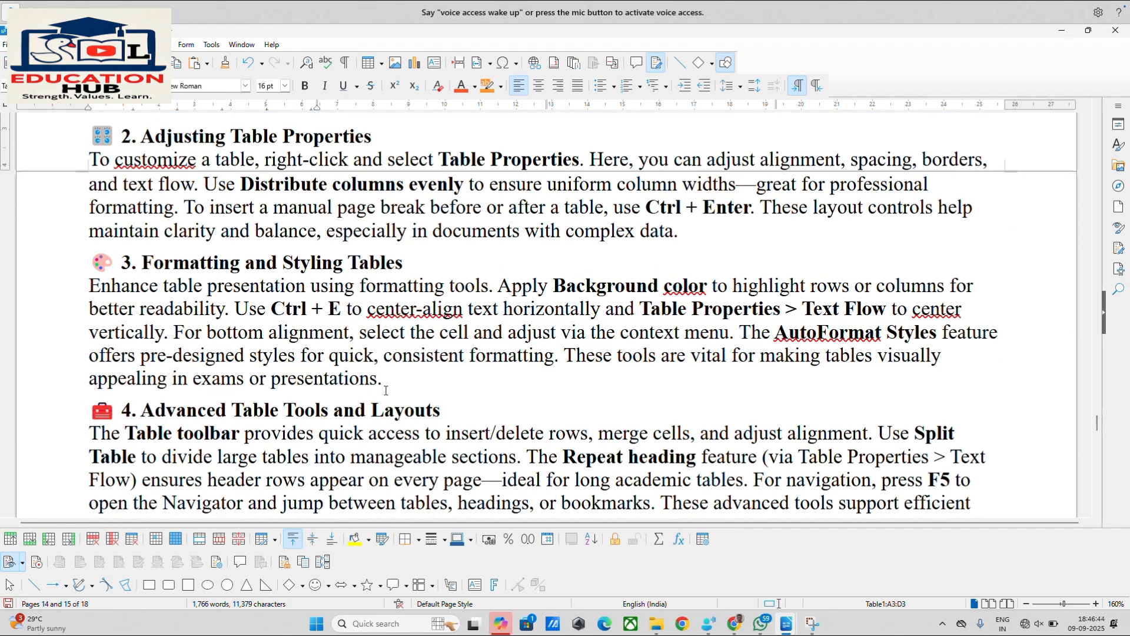
click(388, 384)
key(Return)
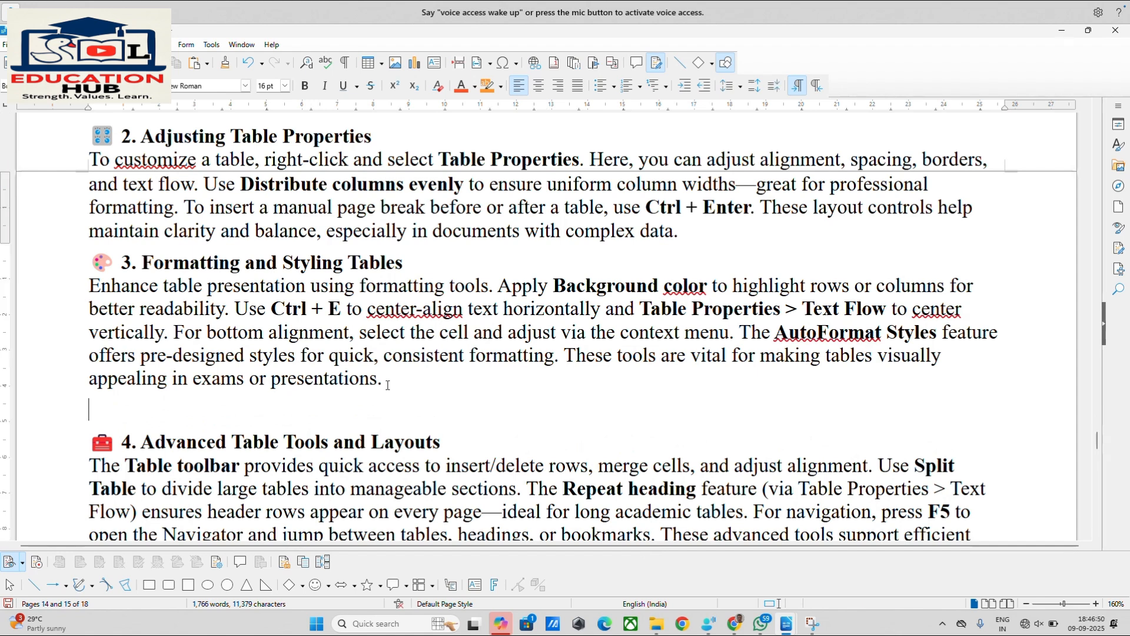
key(ctrl+F12)
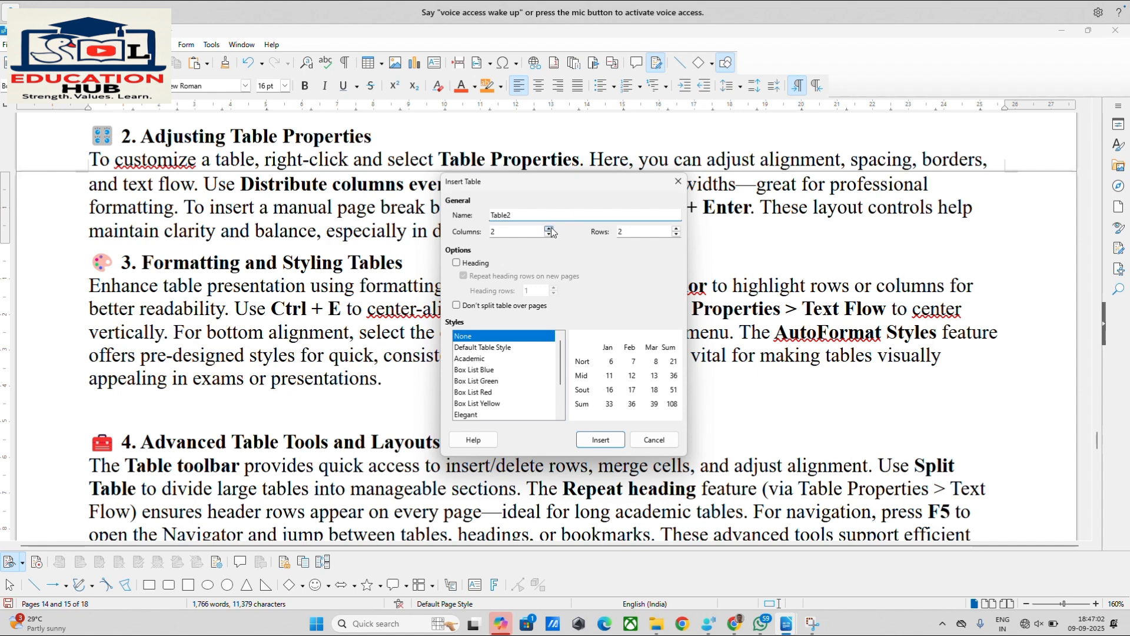
click(600, 440)
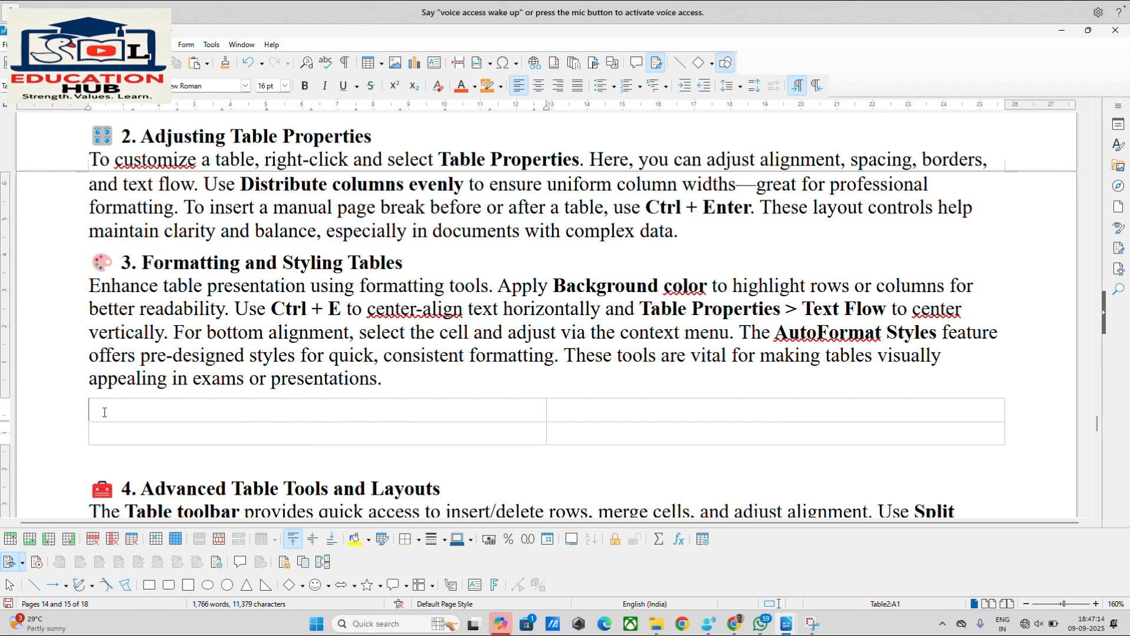
scroll(431, 345, up, 3)
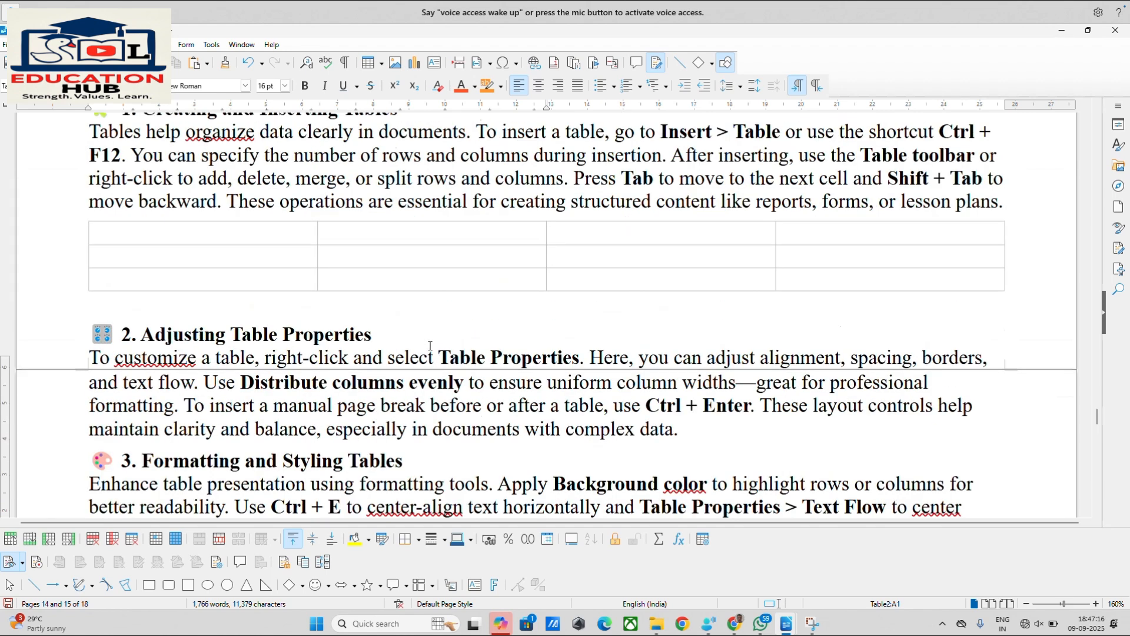
scroll(430, 345, up, 2)
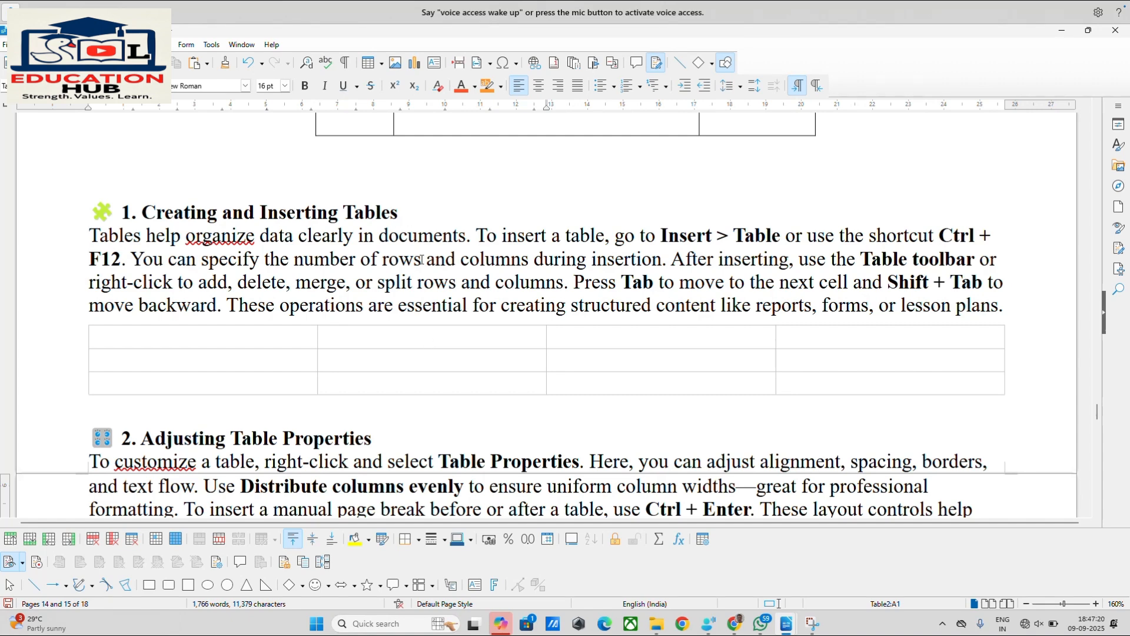
scroll(513, 190, up, 3)
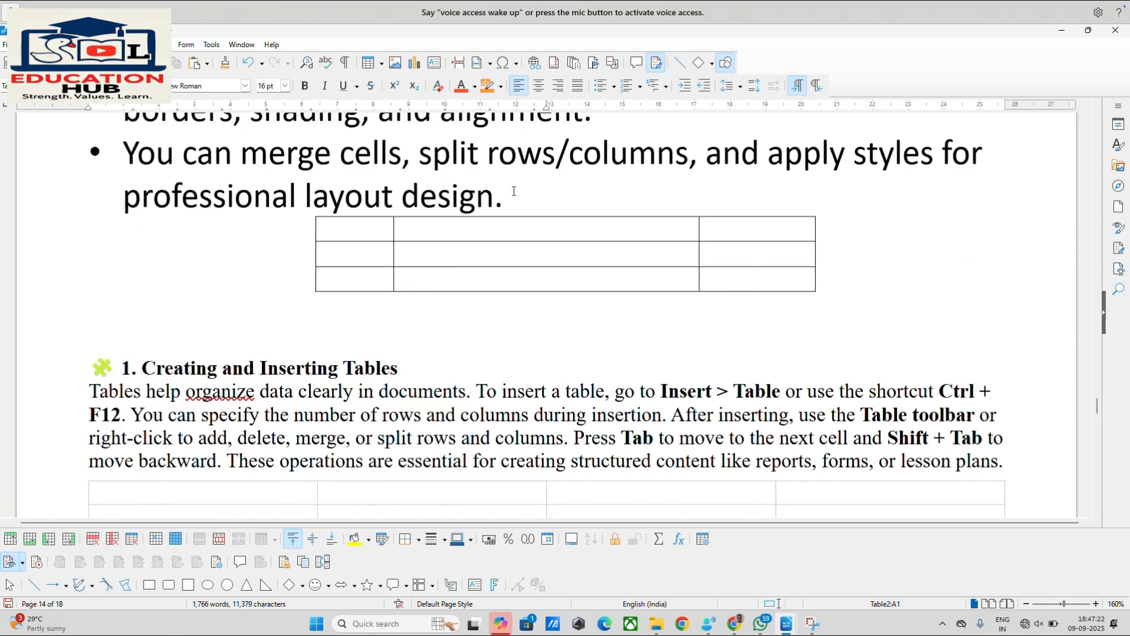
scroll(513, 191, down, 3)
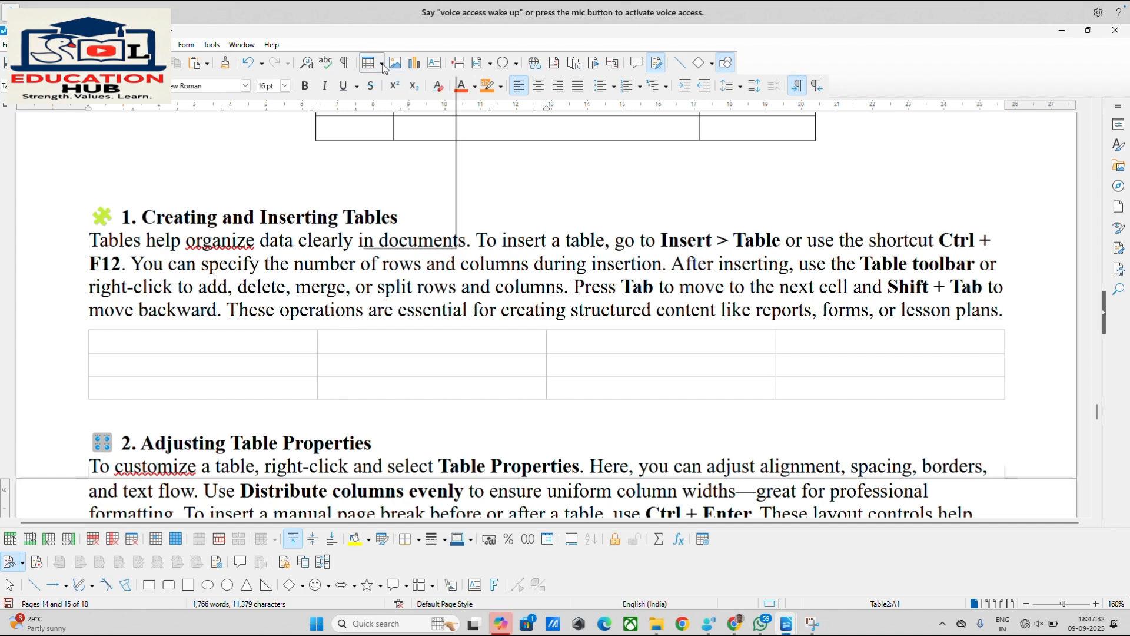
click(382, 65)
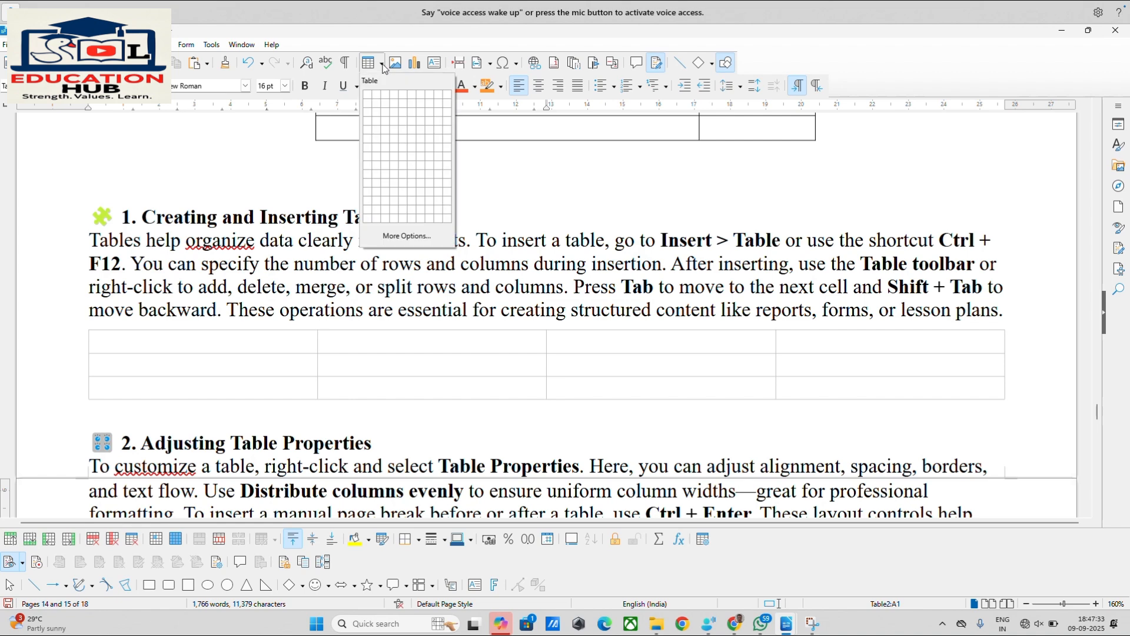
click(504, 172)
Insert a table with 4 columns and 4 rows below the "Advanced Table Tools and Layouts" paragraph.
scroll(522, 198, down, 10)
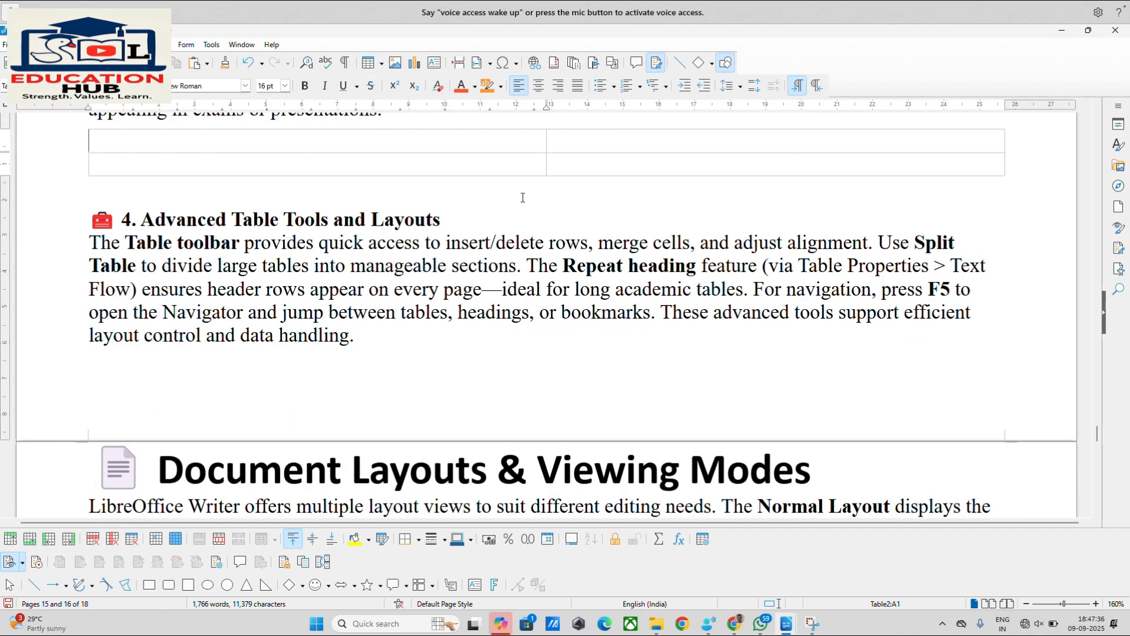
click(309, 371)
click(382, 64)
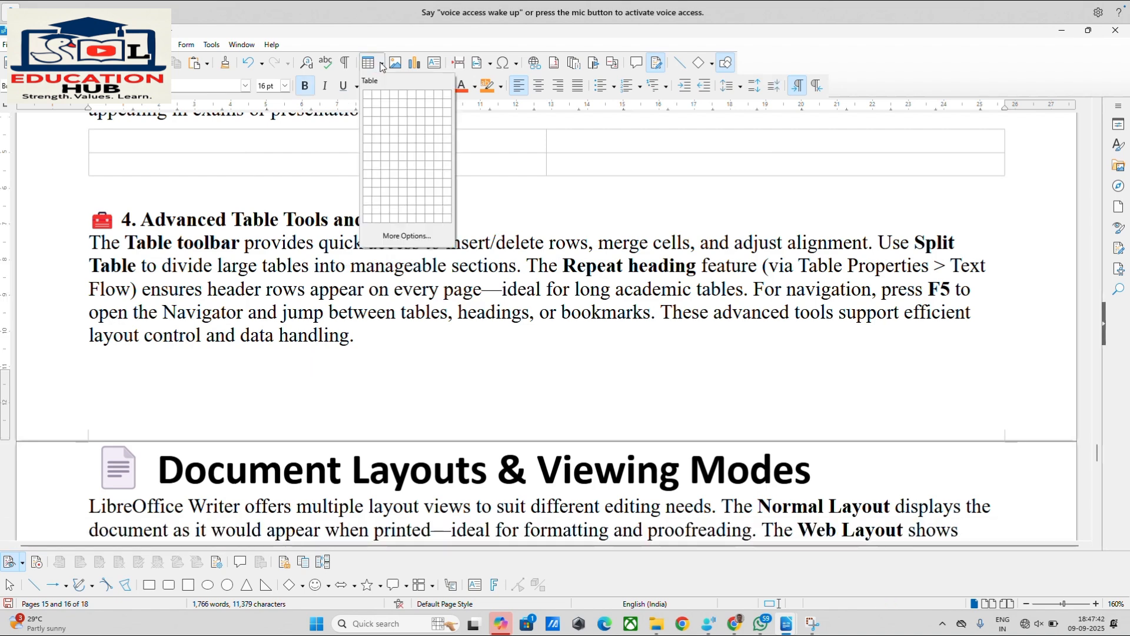
click(399, 121)
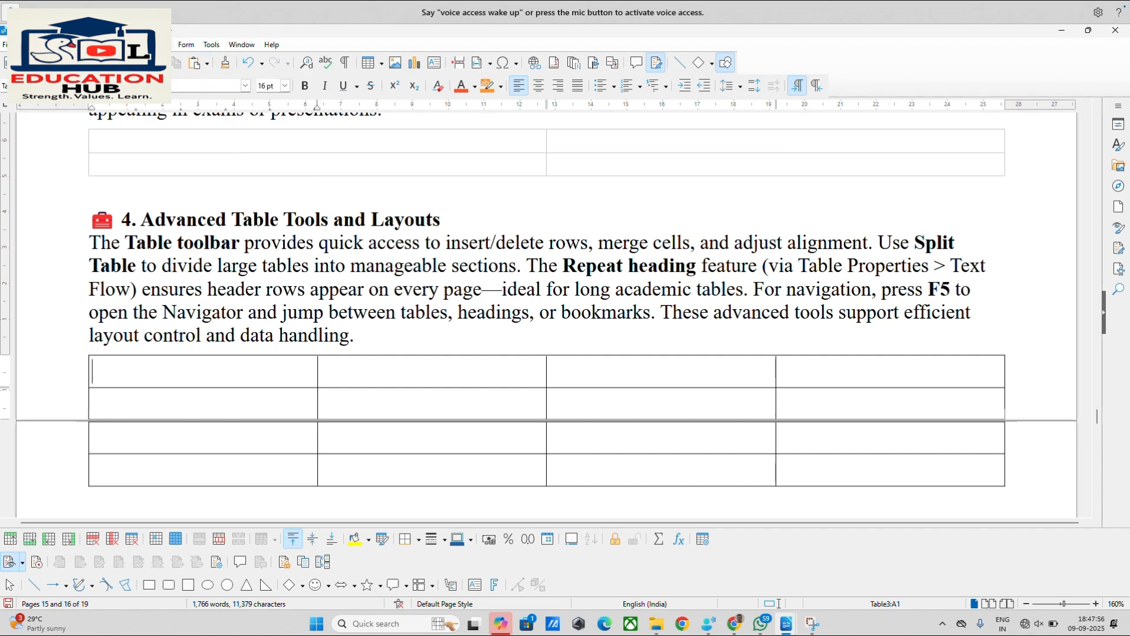
key(alt+a)
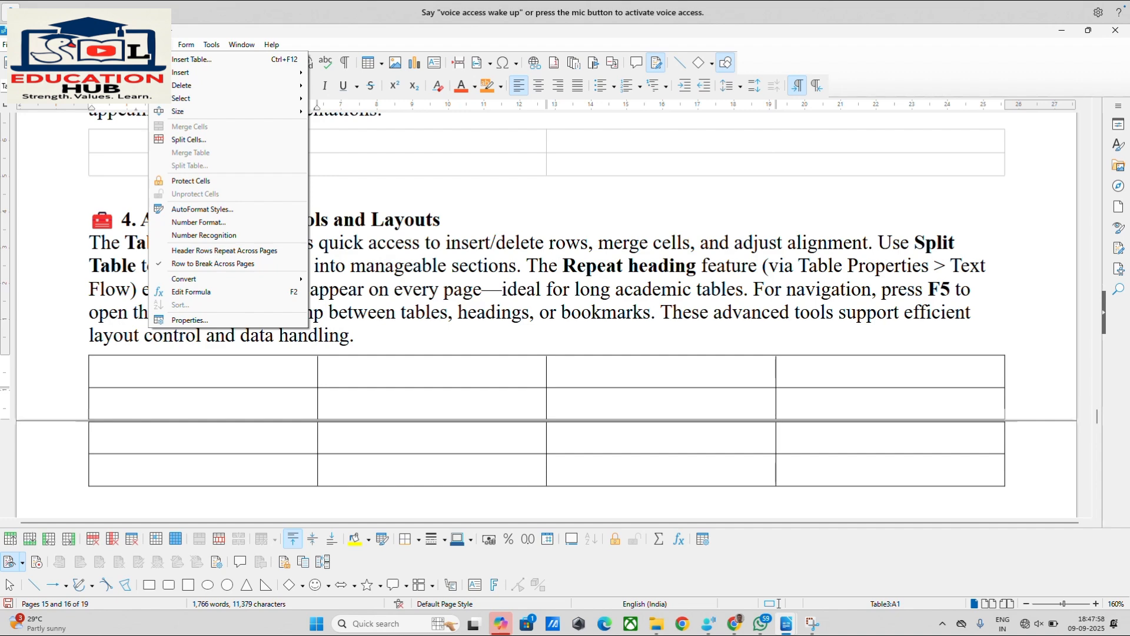
click(183, 60)
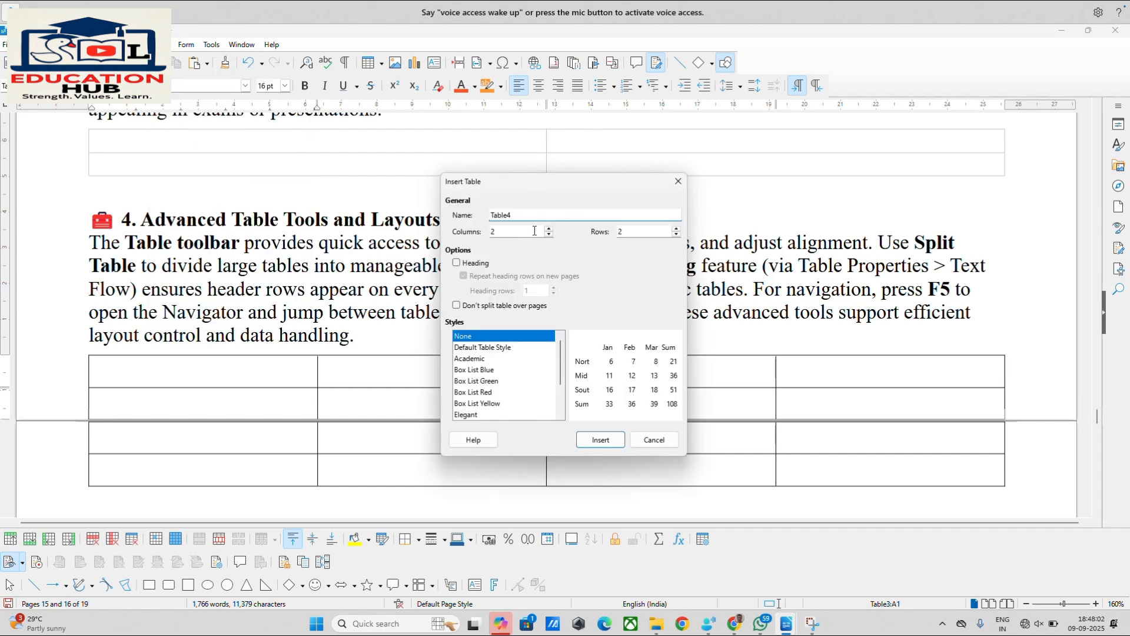
click(656, 441)
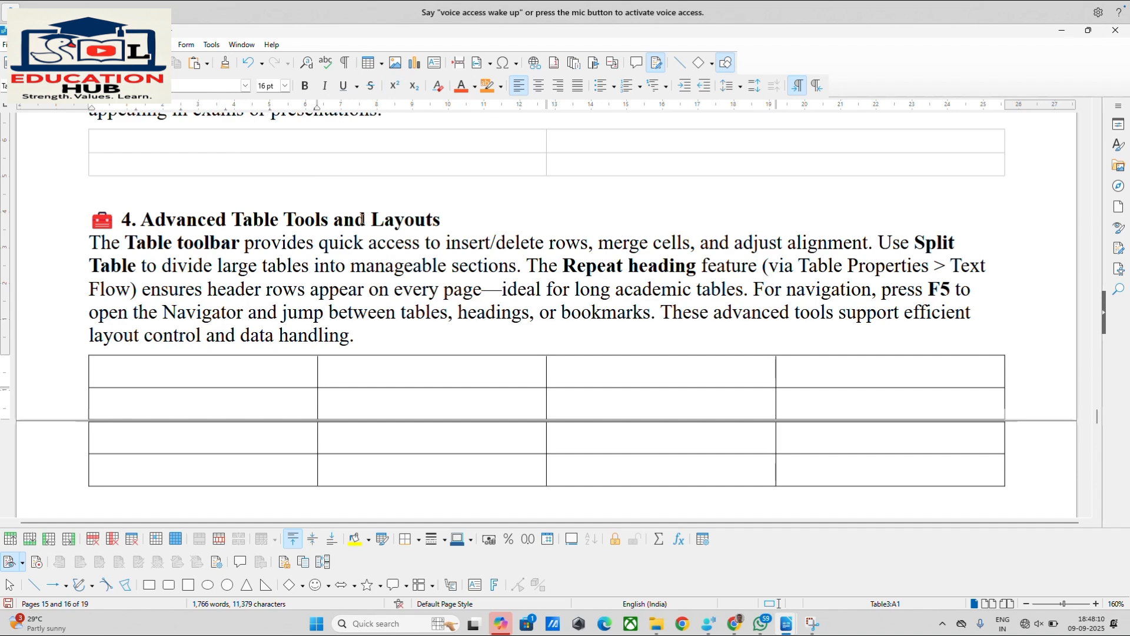
key(ctrl+F12)
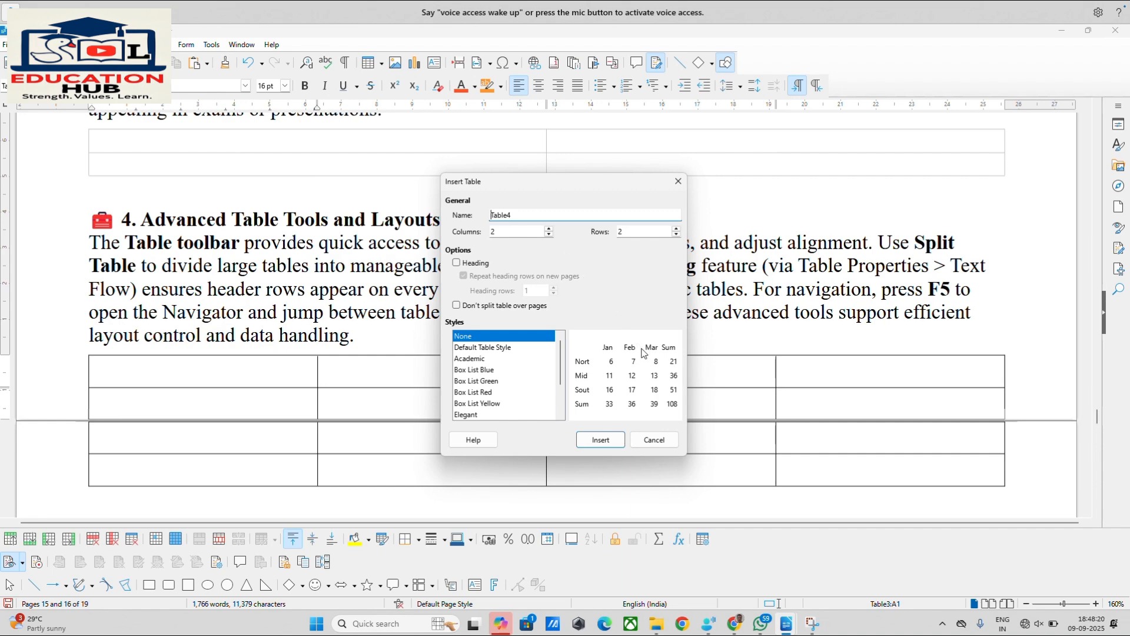
click(657, 441)
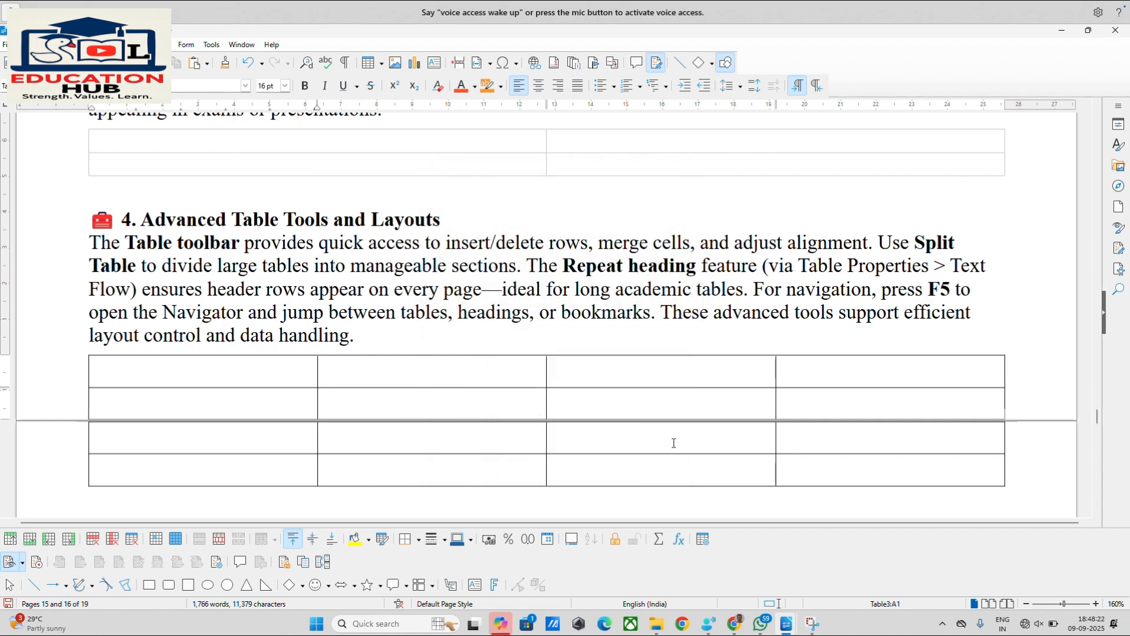
click(382, 65)
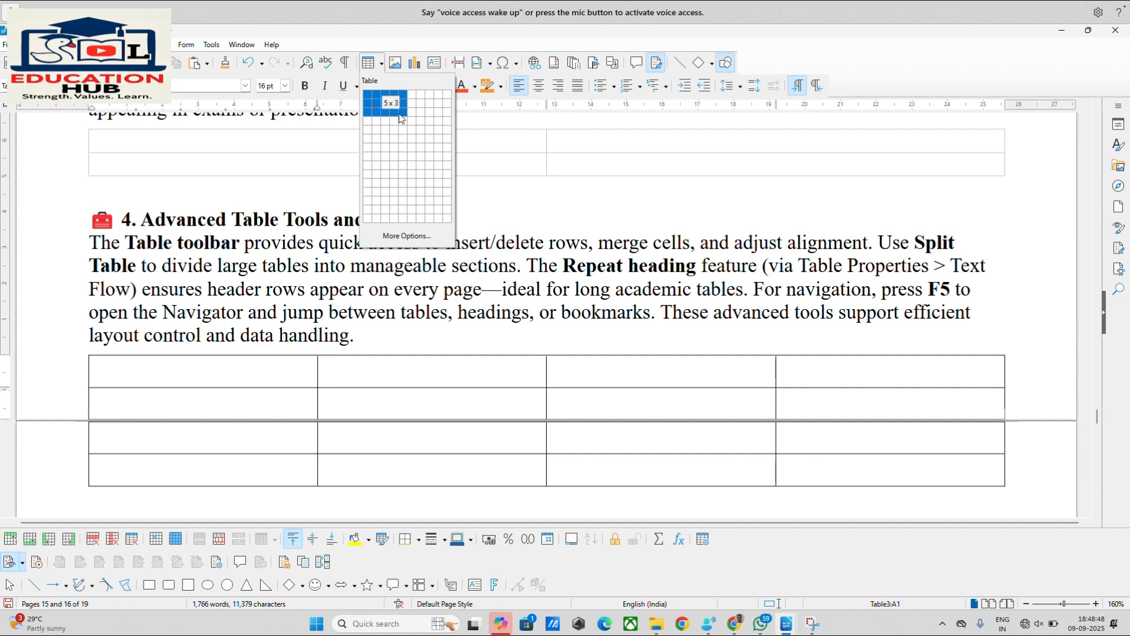
click(520, 210)
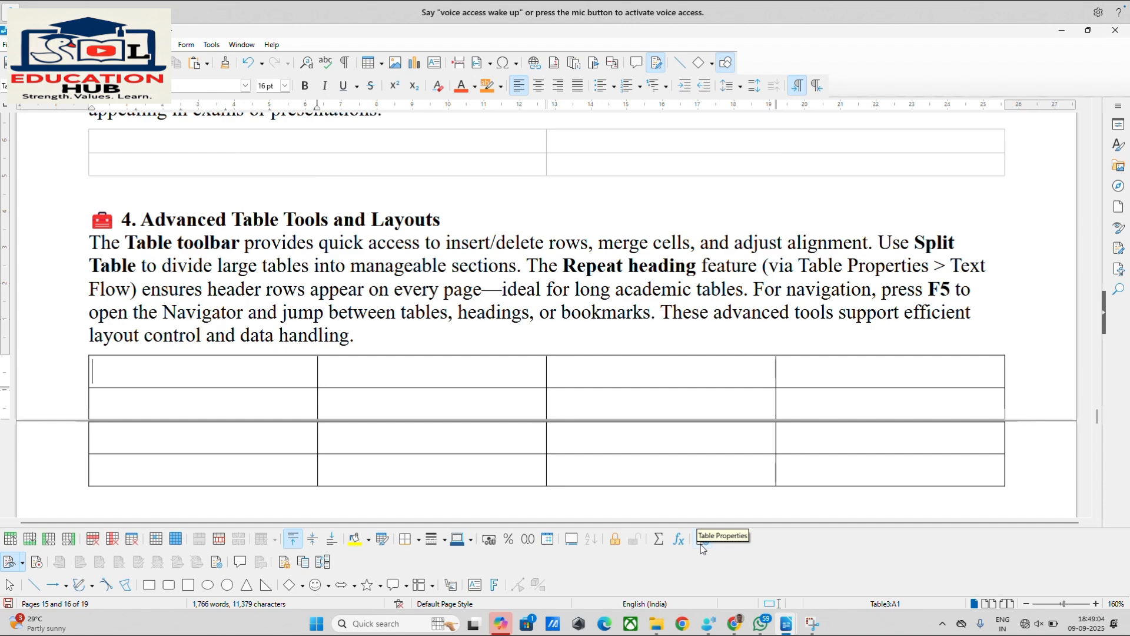
Place the cursor in the first cell of the four-column table under "Creating and Inserting Tables".
scroll(436, 404, up, 15)
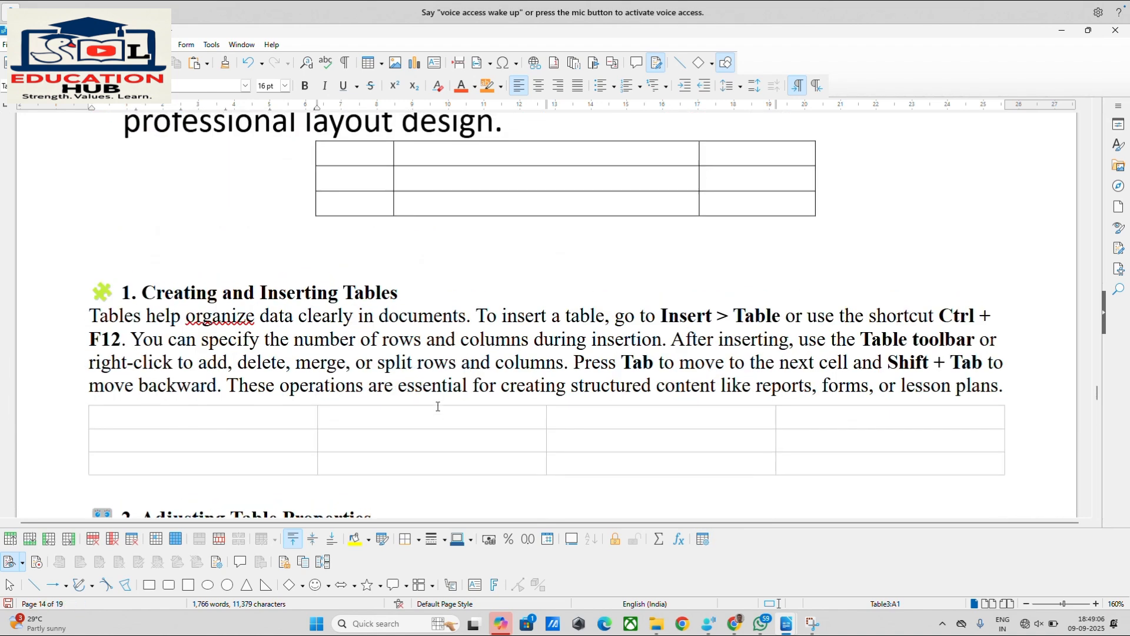
scroll(437, 406, down, 1)
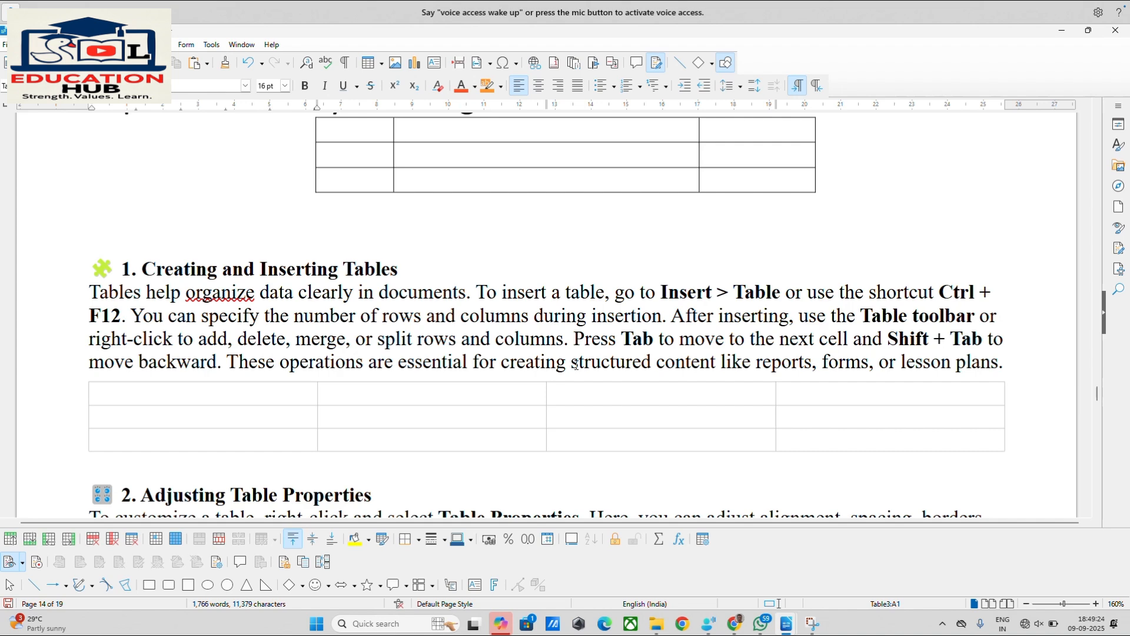
click(292, 397)
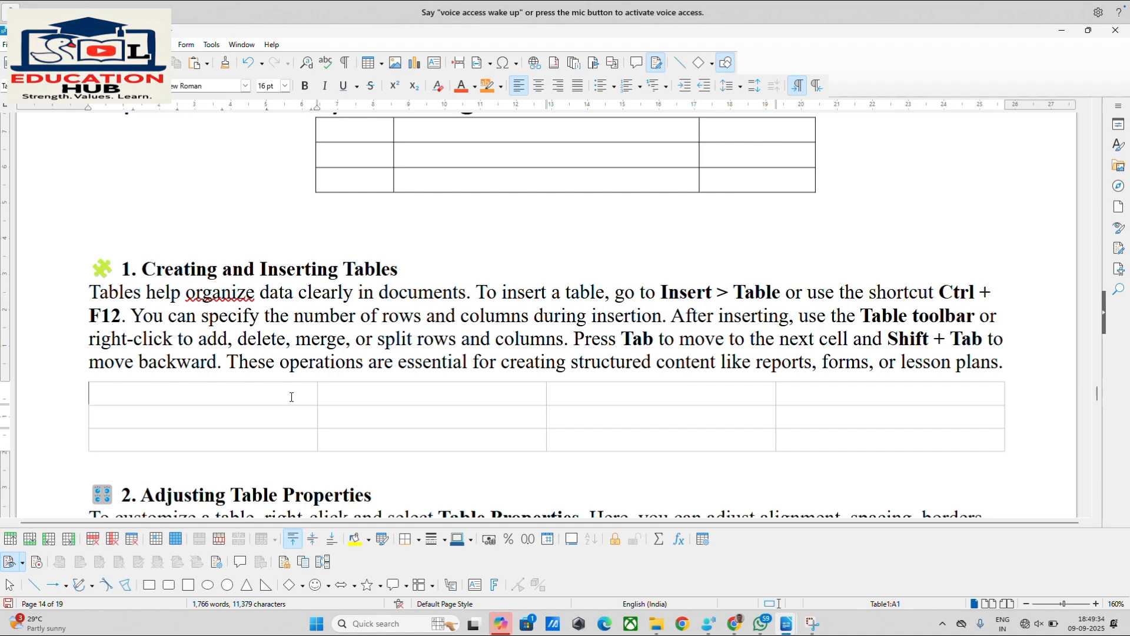
Fill the first row of the section 1 table with the headers NAME, CLASS, CITY and PERCENTAGE.
text(NMW)
key(BackSpace)
key(BackSpace)
text(AME)
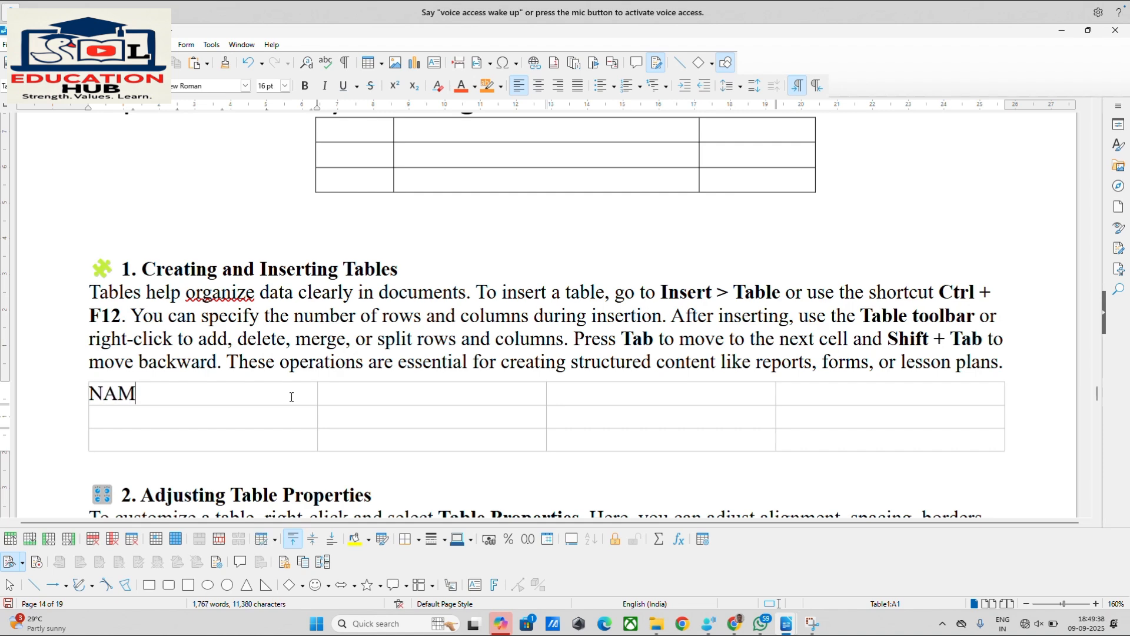
key(Tab)
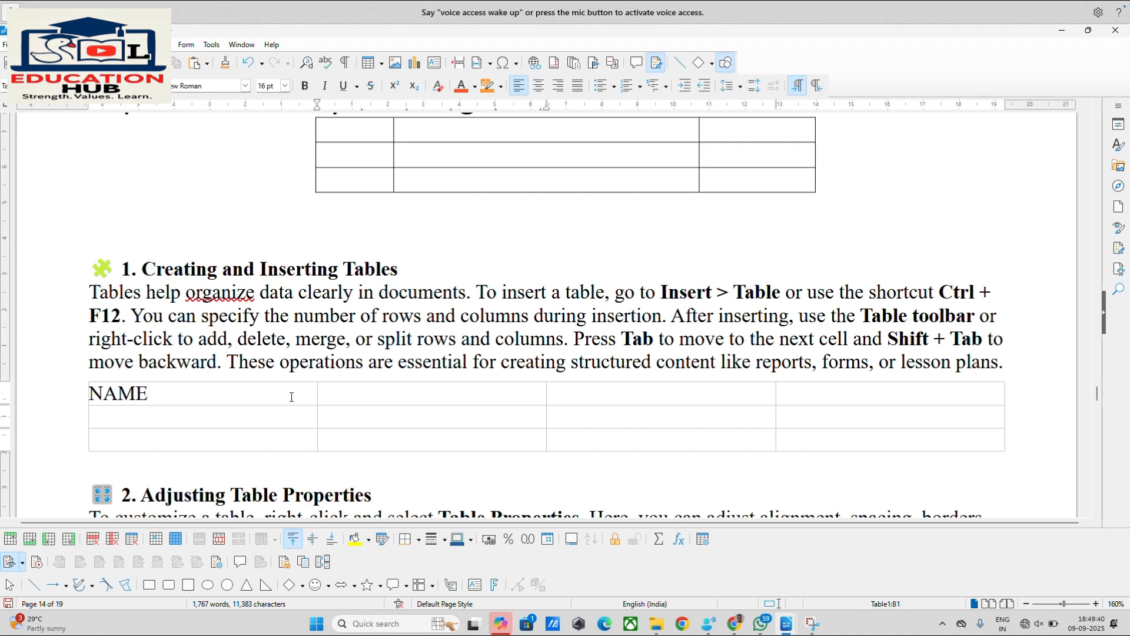
text(CLASS)
key(Tab)
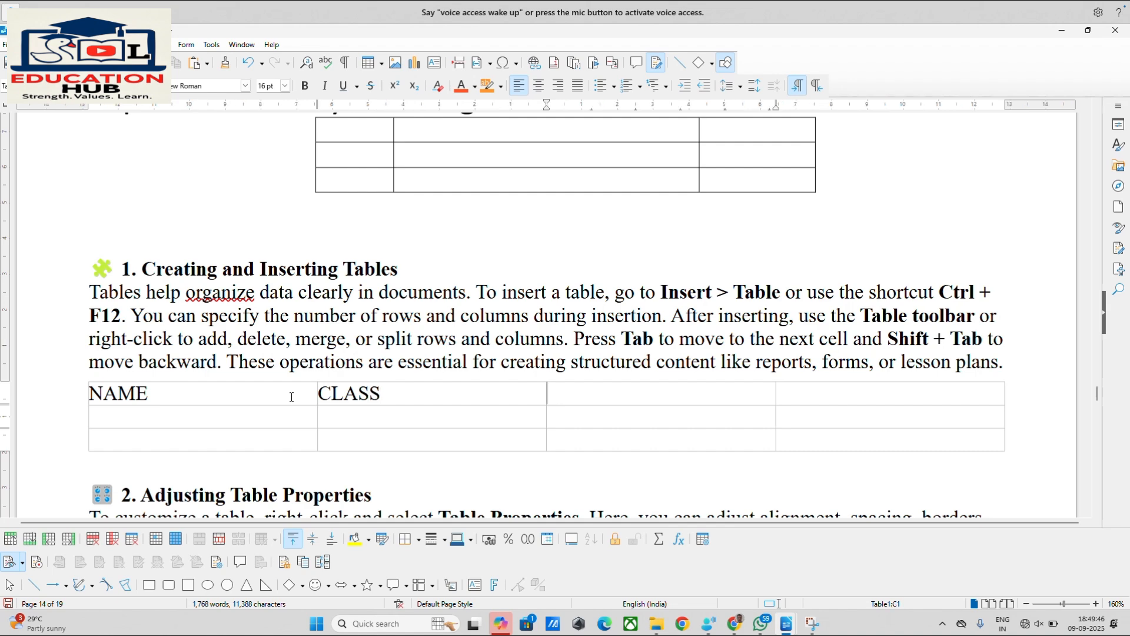
text(cITY)
key(Tab)
text(PERC)
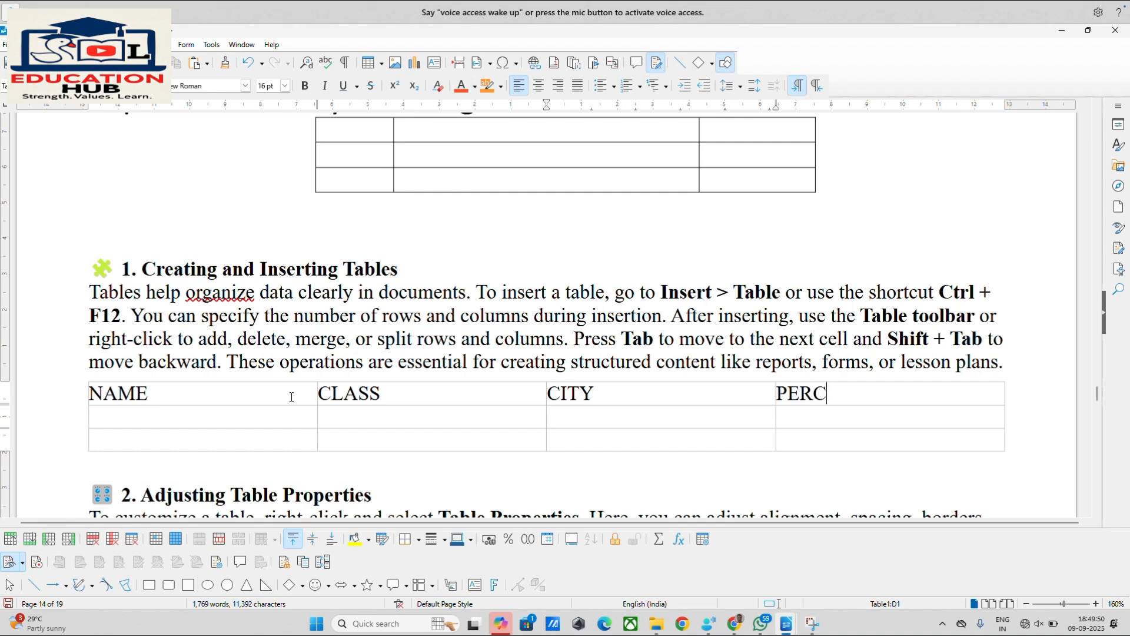
text(ENTAGE)
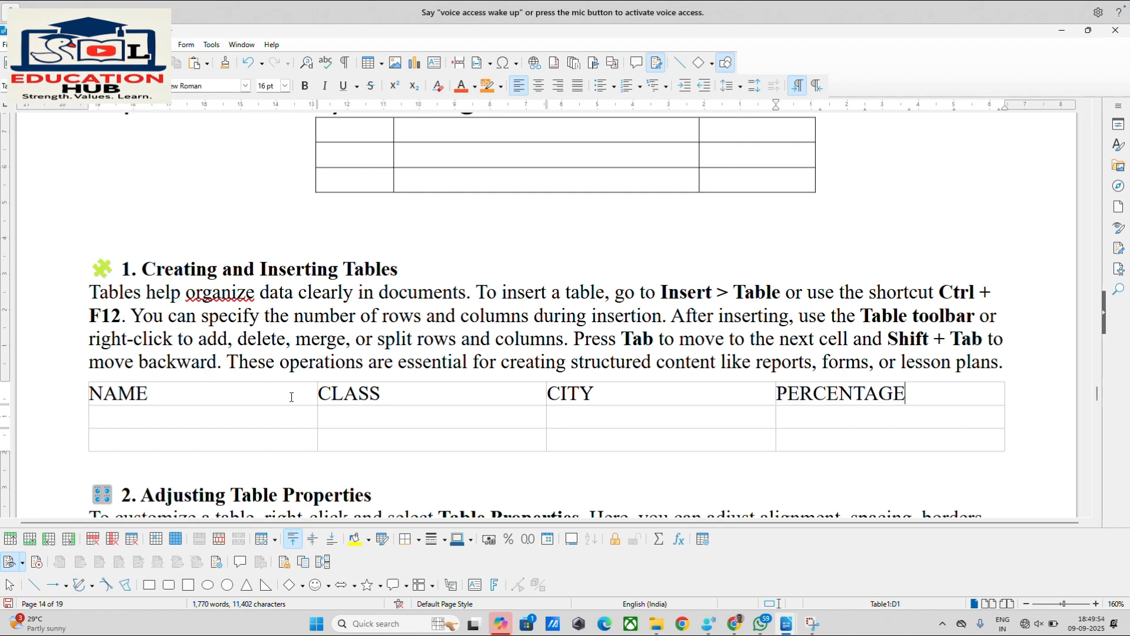
Move the cursor cell by cell back from PERCENTAGE to NAME, forward into the second row, and backward again.
key(shift+Tab)
key(shift+Tab)
key(shift+Tab)
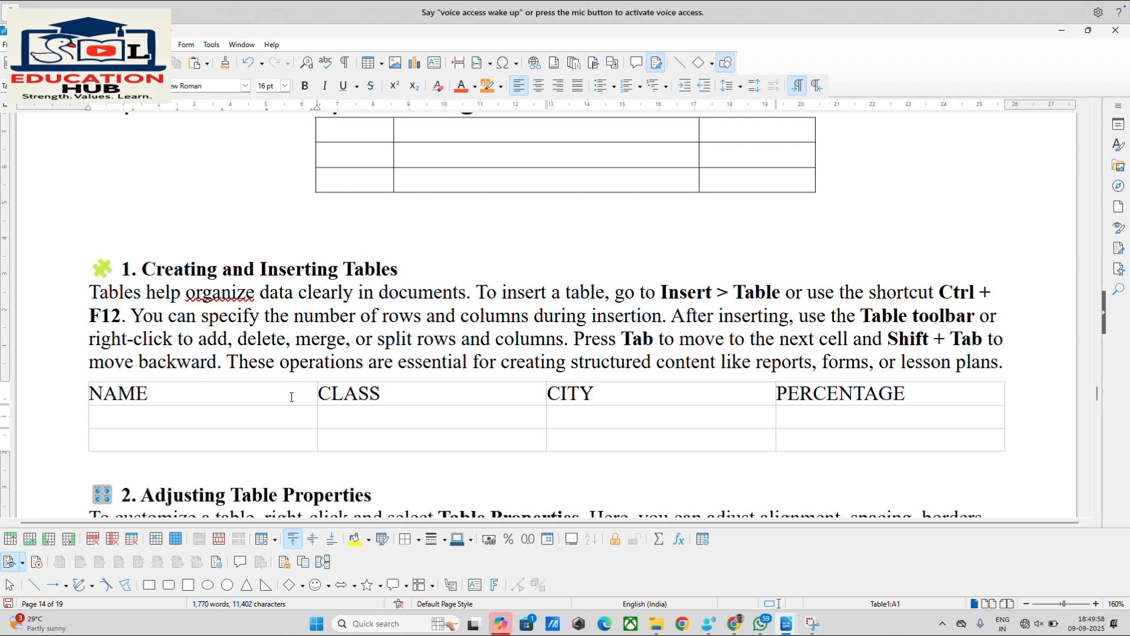
key(Tab)
key(Tab)
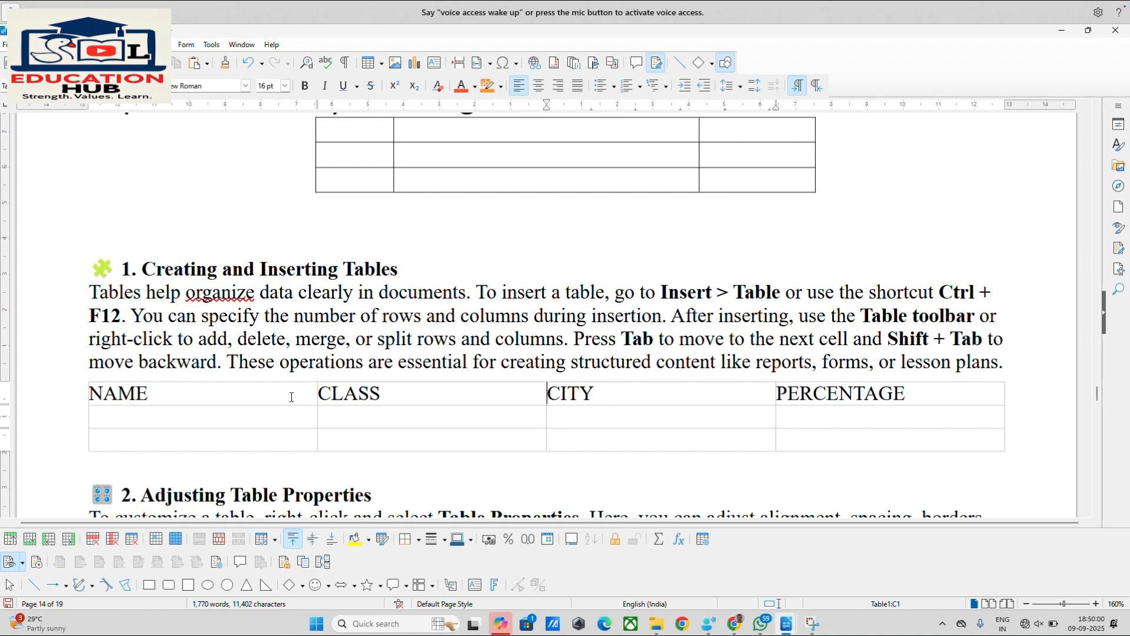
key(Tab)
key(Tab)
key(Tab)
key(Tab)
key(shift+Tab)
key(shift+Tab)
key(shift+Tab)
key(shift+Tab)
Practise moving to the previous and next cell from the empty cell under CITY, the CITY header and the CLASS header, ending at NAME.
click(602, 415)
key(shift+Tab)
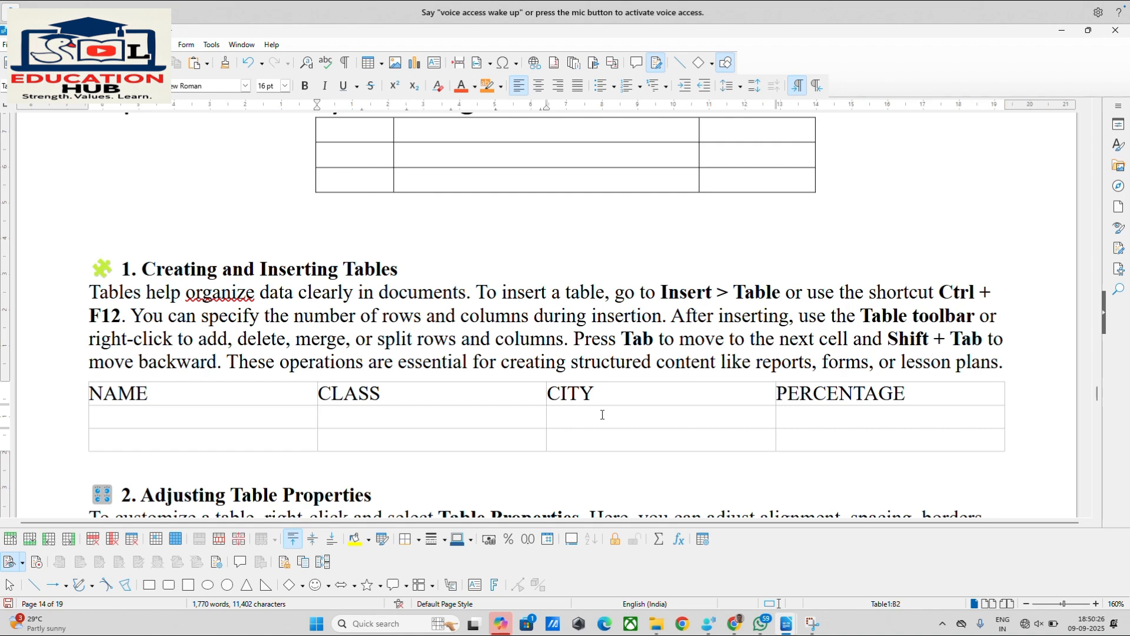
key(Tab)
click(611, 393)
key(shift+Tab)
key(shift+Tab)
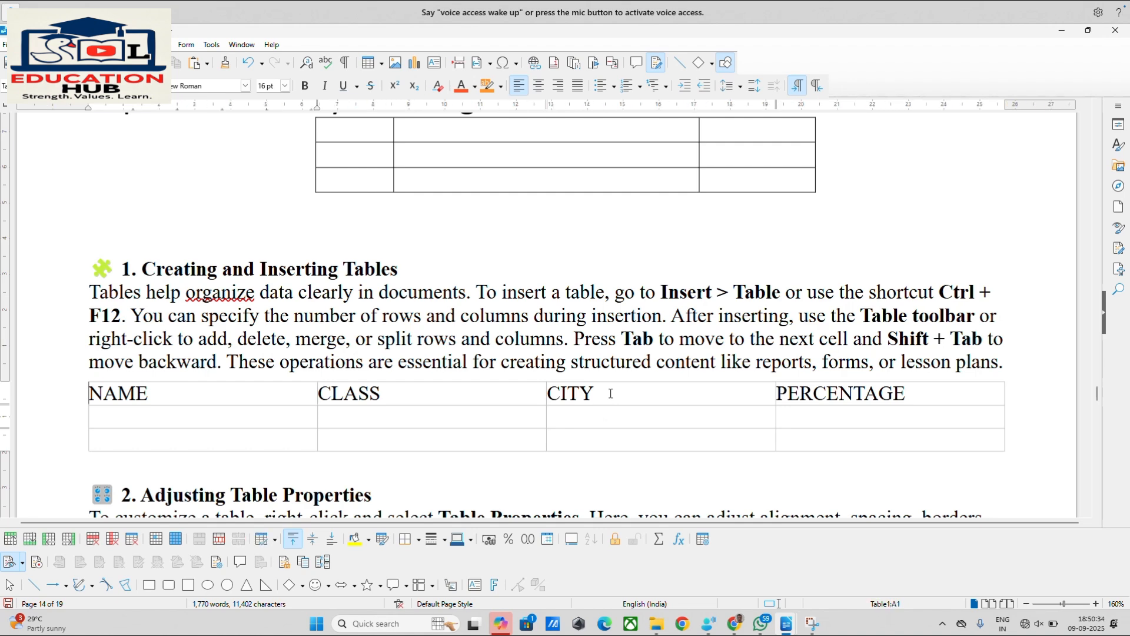
key(Tab)
key(Tab)
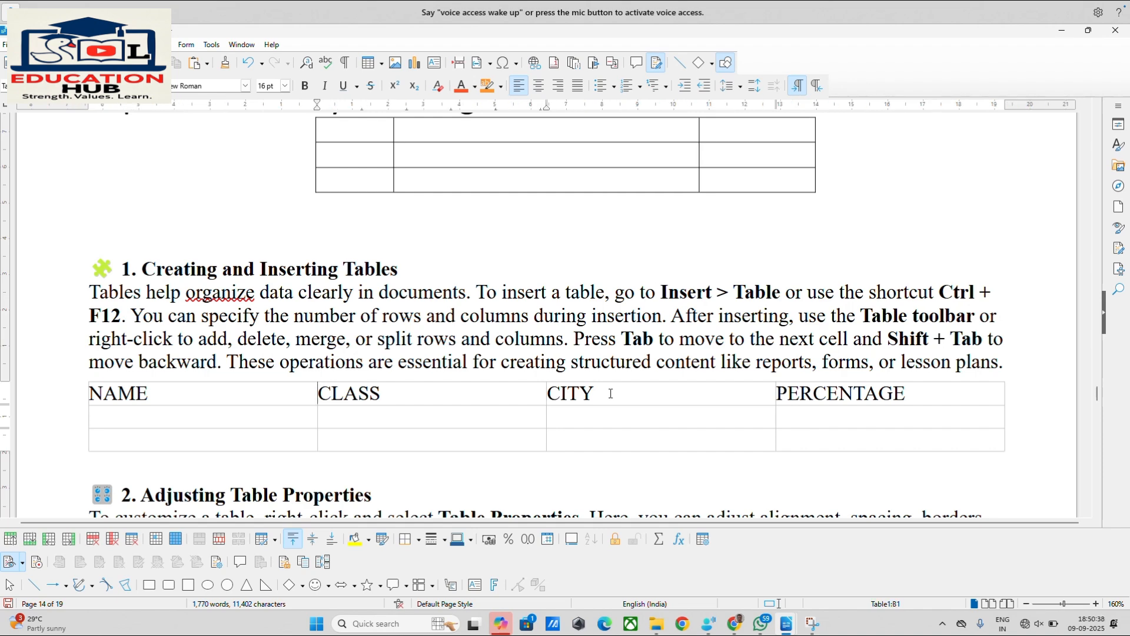
click(321, 398)
key(shift+Tab)
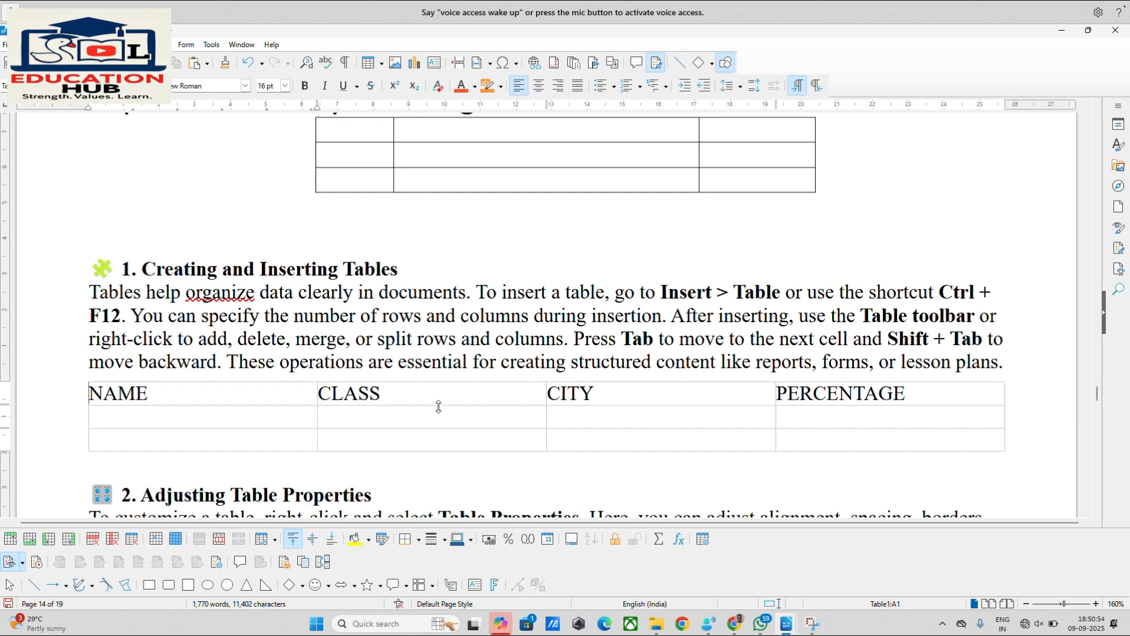
Read the "Adjusting Table Properties" section below the table.
scroll(435, 372, down, 1)
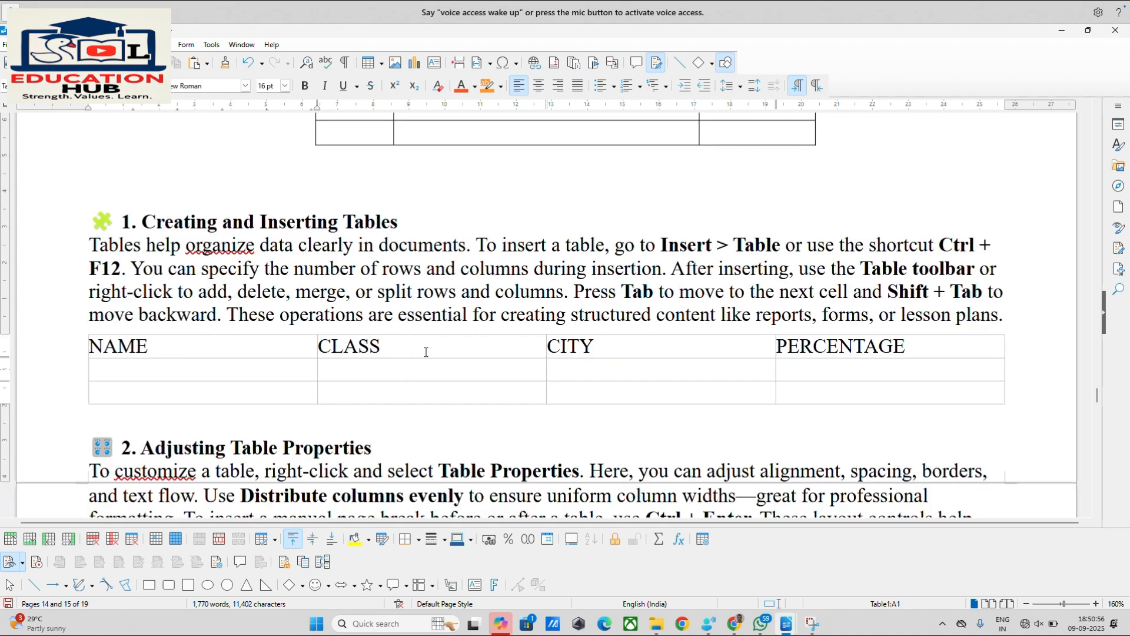
scroll(426, 351, down, 3)
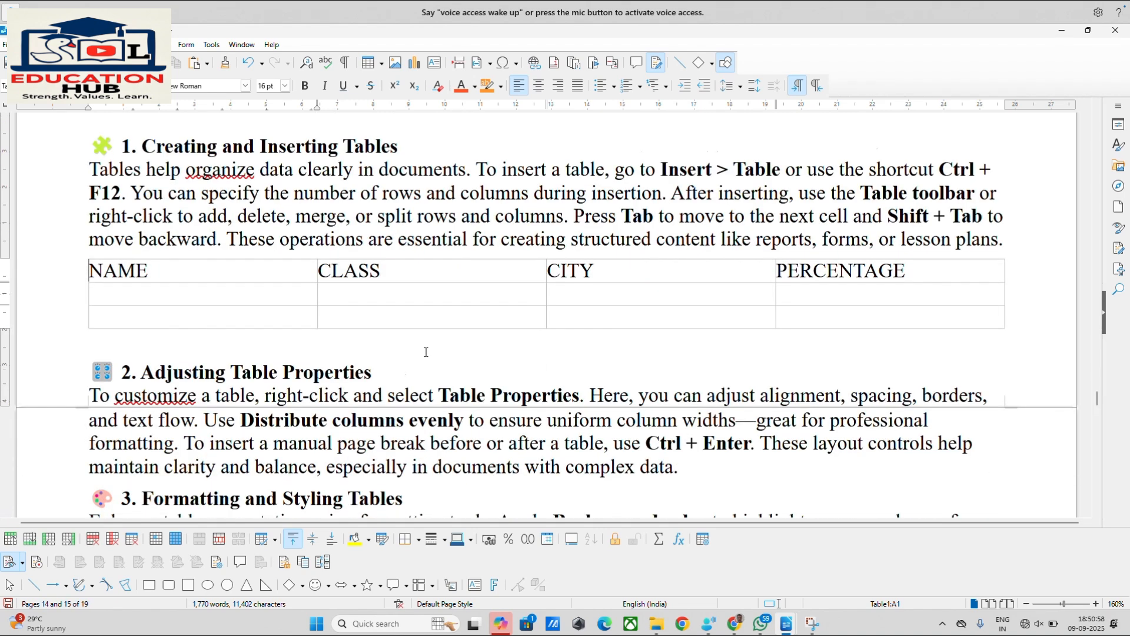
scroll(426, 352, down, 1)
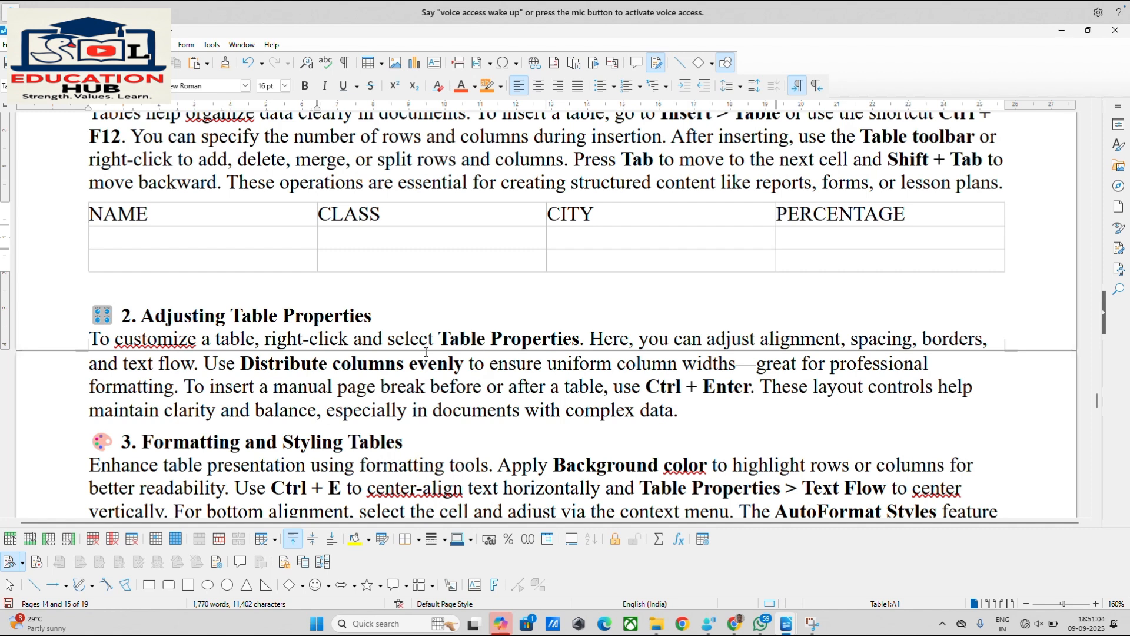
scroll(425, 352, down, 2)
scroll(425, 352, up, 6)
scroll(426, 352, down, 1)
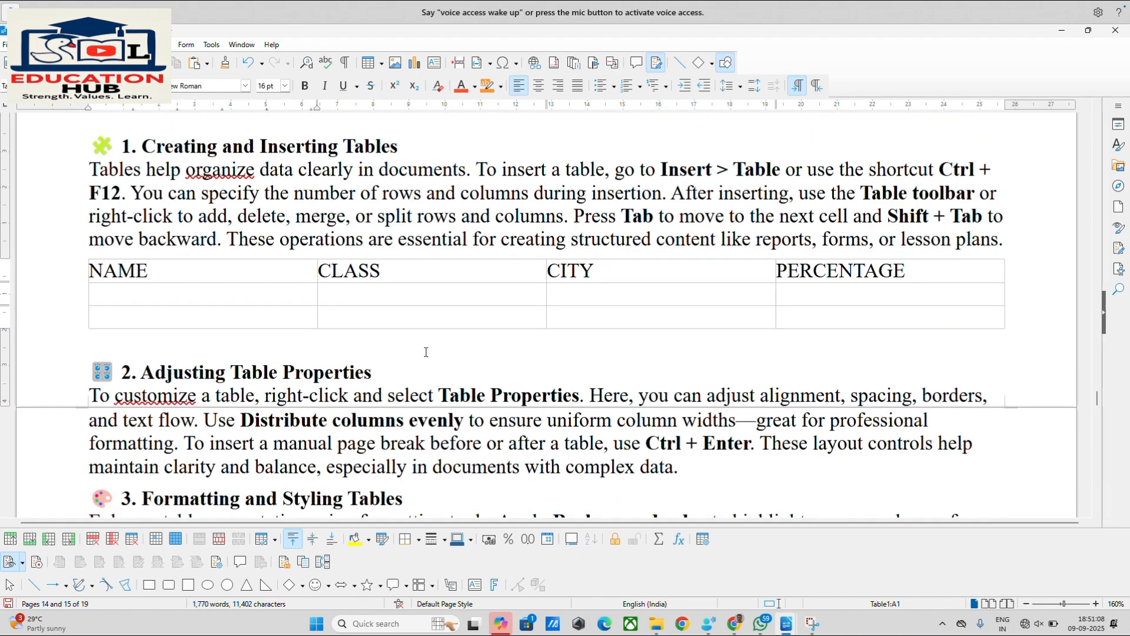
scroll(425, 352, down, 1)
scroll(426, 352, down, 3)
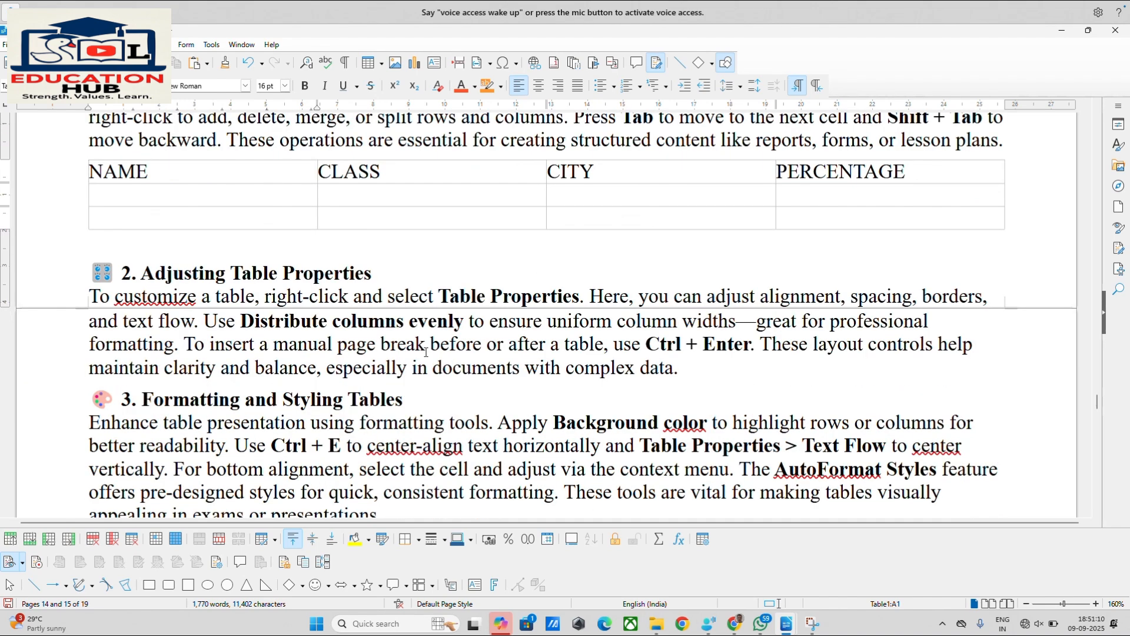
scroll(426, 352, down, 1)
scroll(425, 352, up, 3)
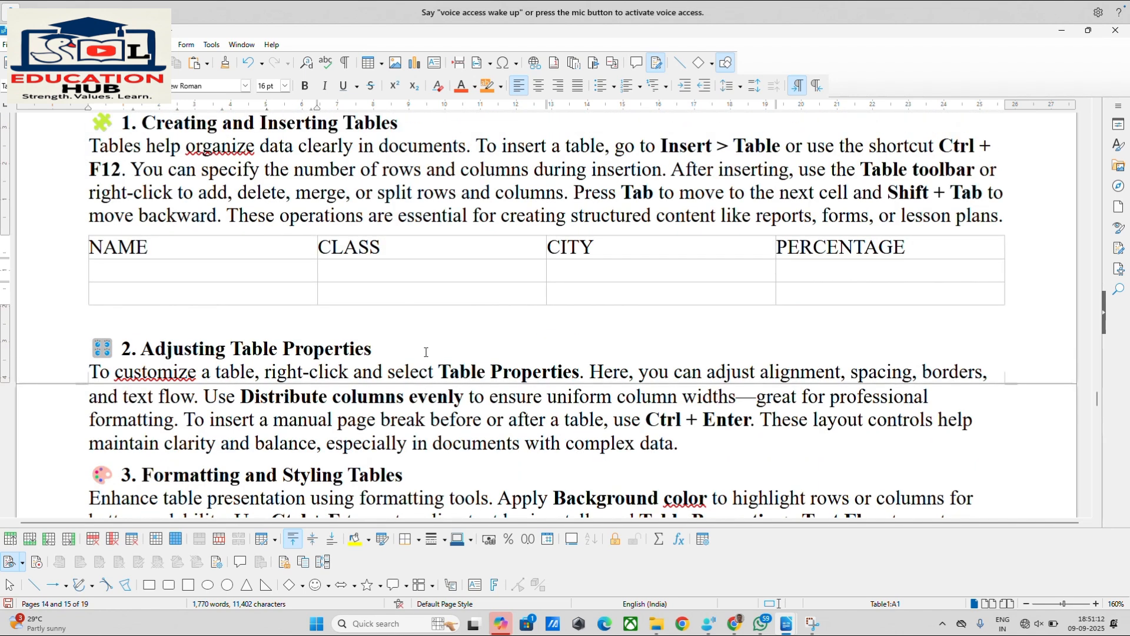
click(226, 272)
right_click(226, 273)
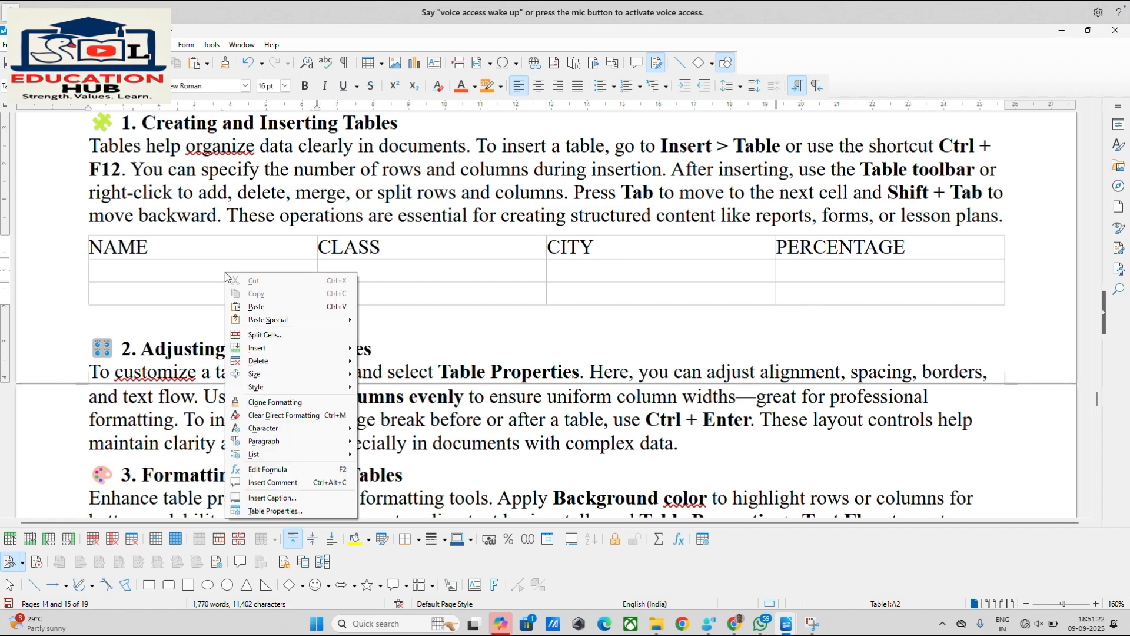
key(Escape)
right_click(156, 267)
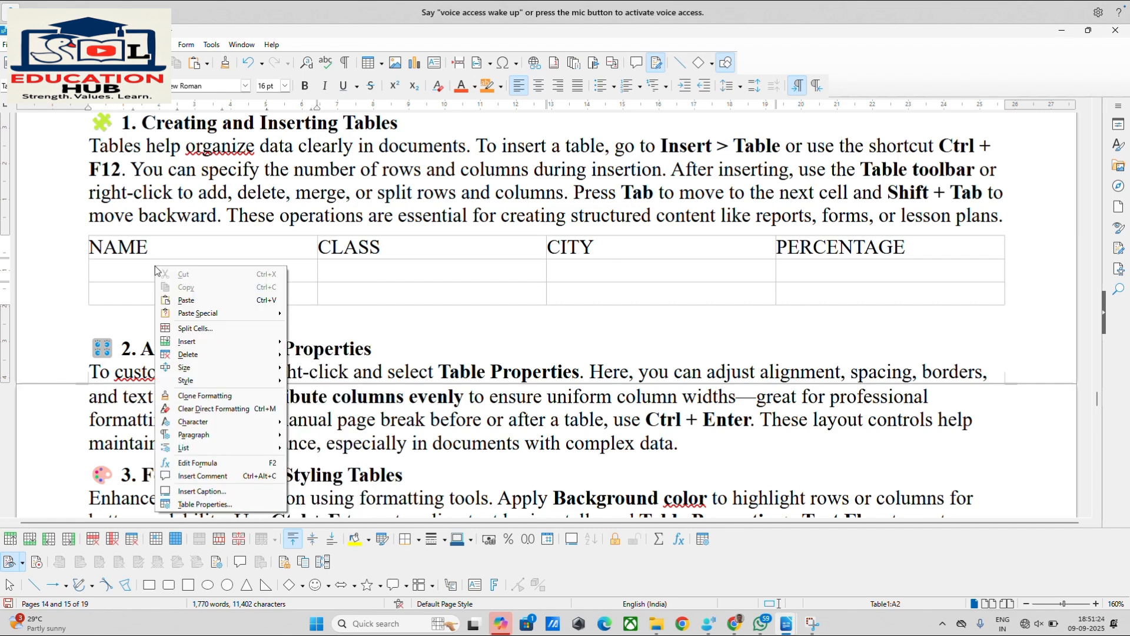
click(226, 505)
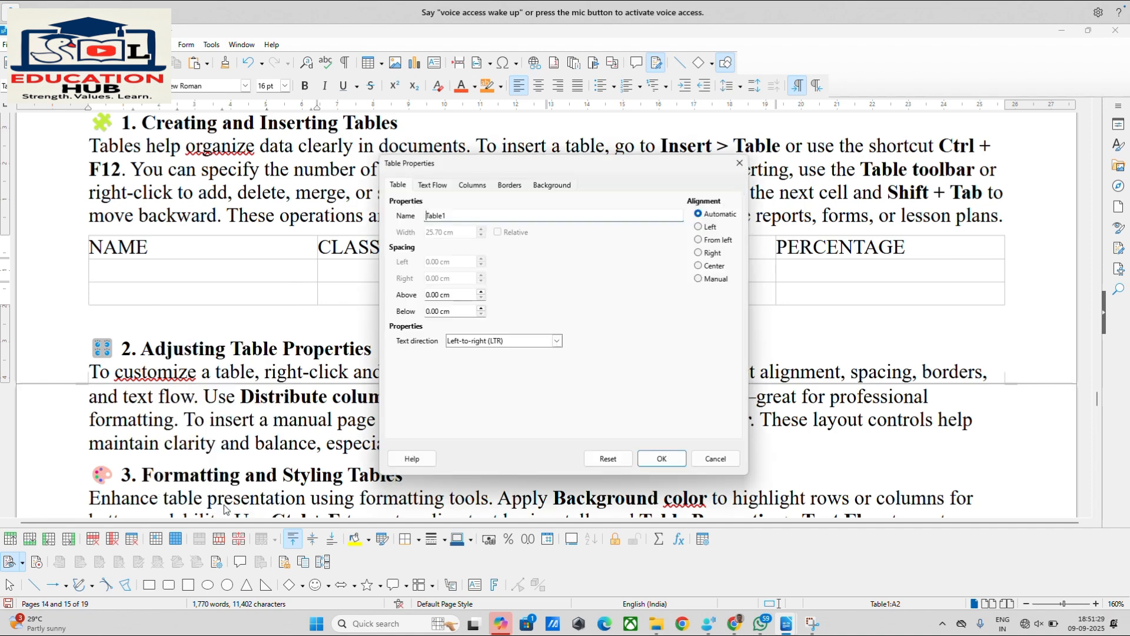
click(715, 458)
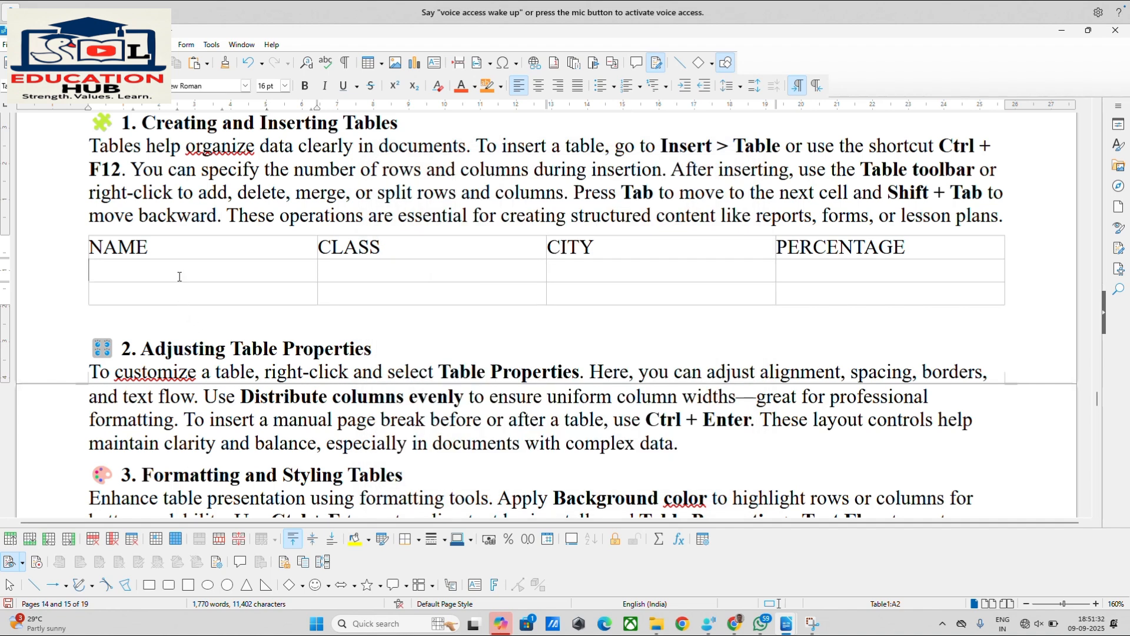
Set the alignment of the section 1 table to Center in its Table Properties.
right_click(180, 274)
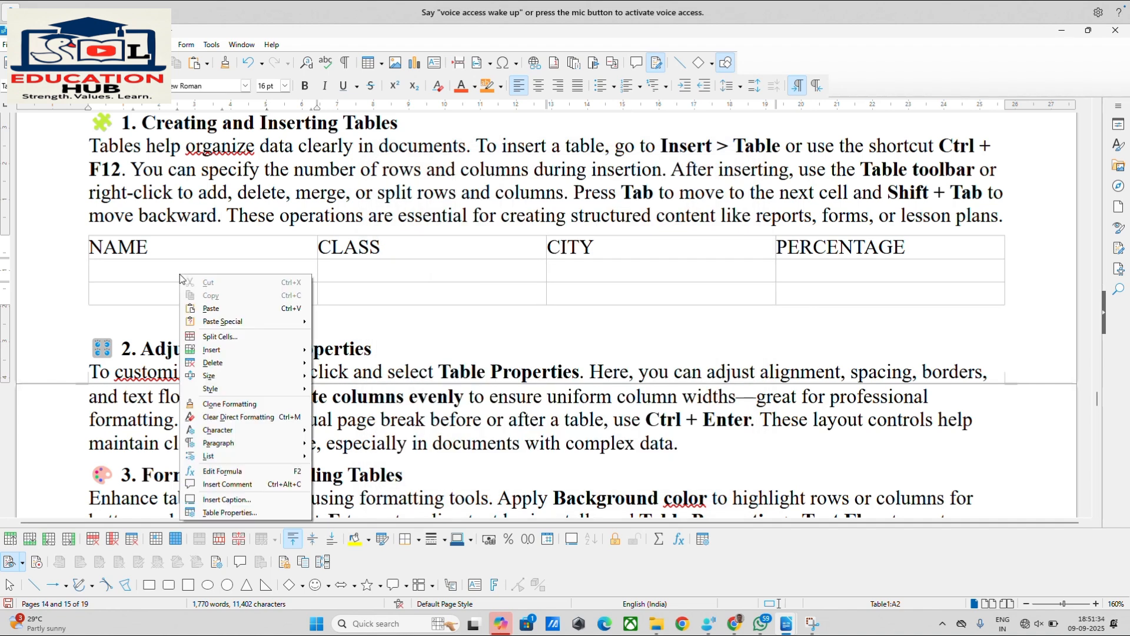
click(250, 510)
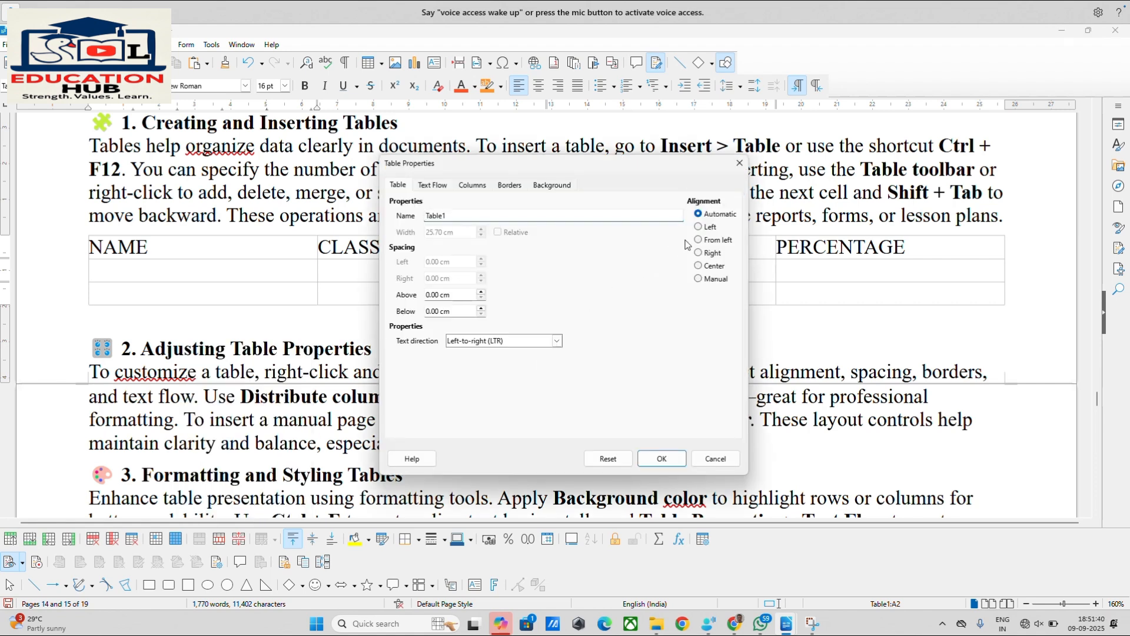
click(700, 227)
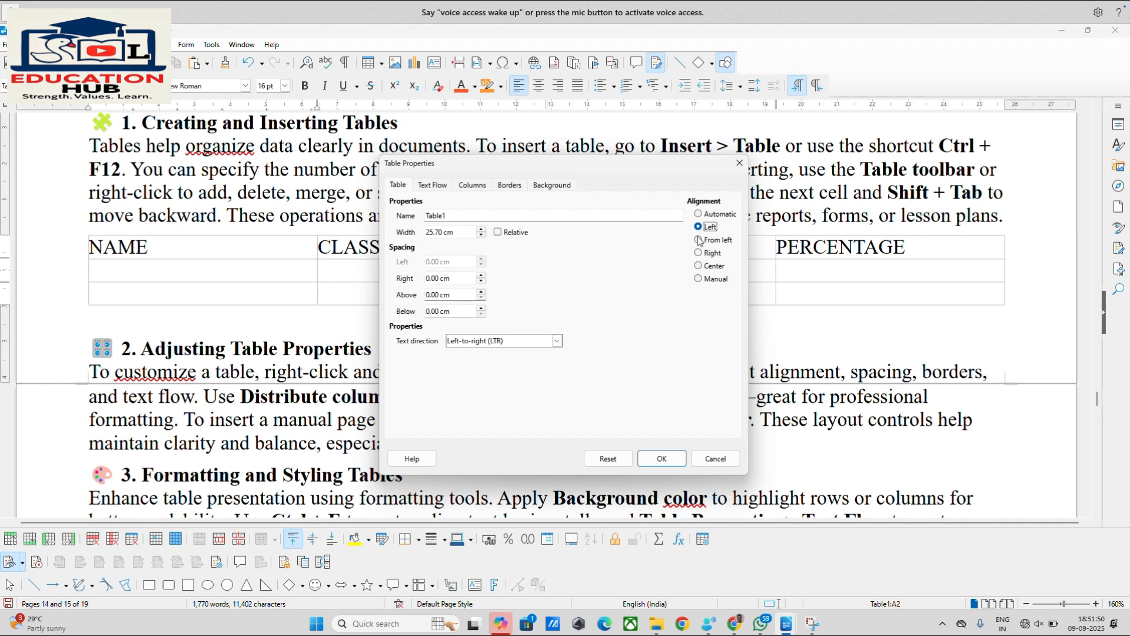
click(698, 214)
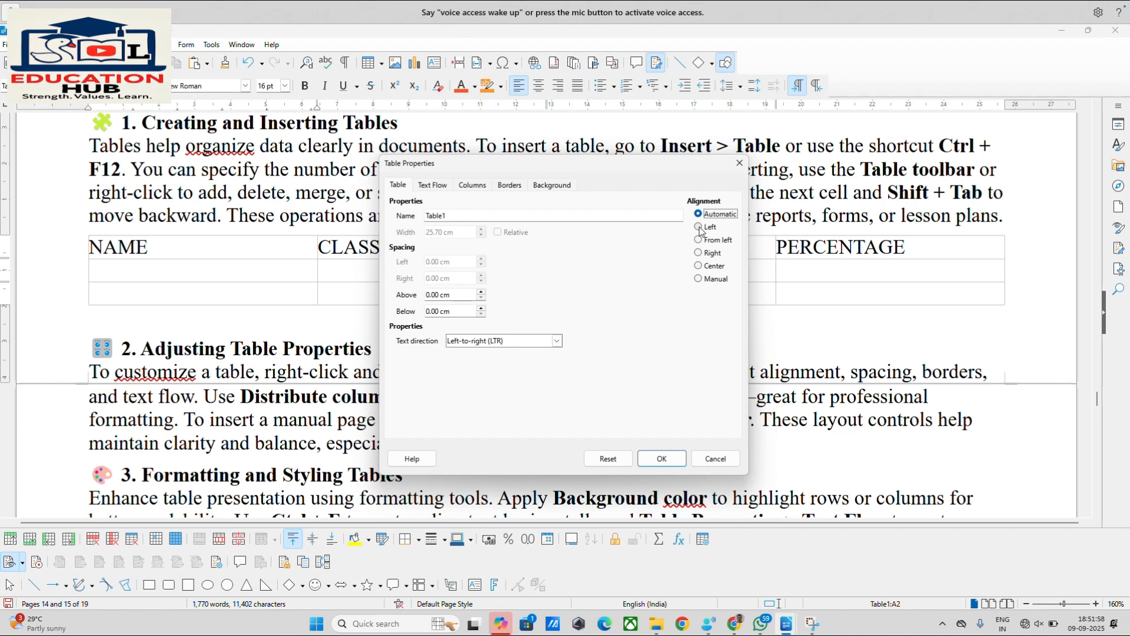
click(699, 266)
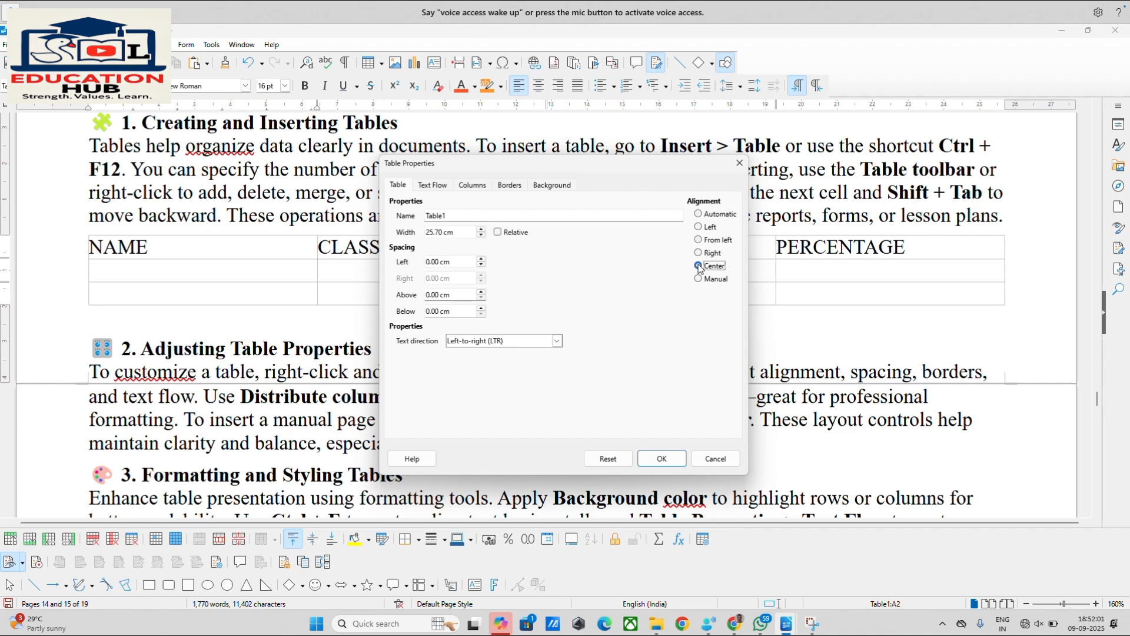
click(661, 459)
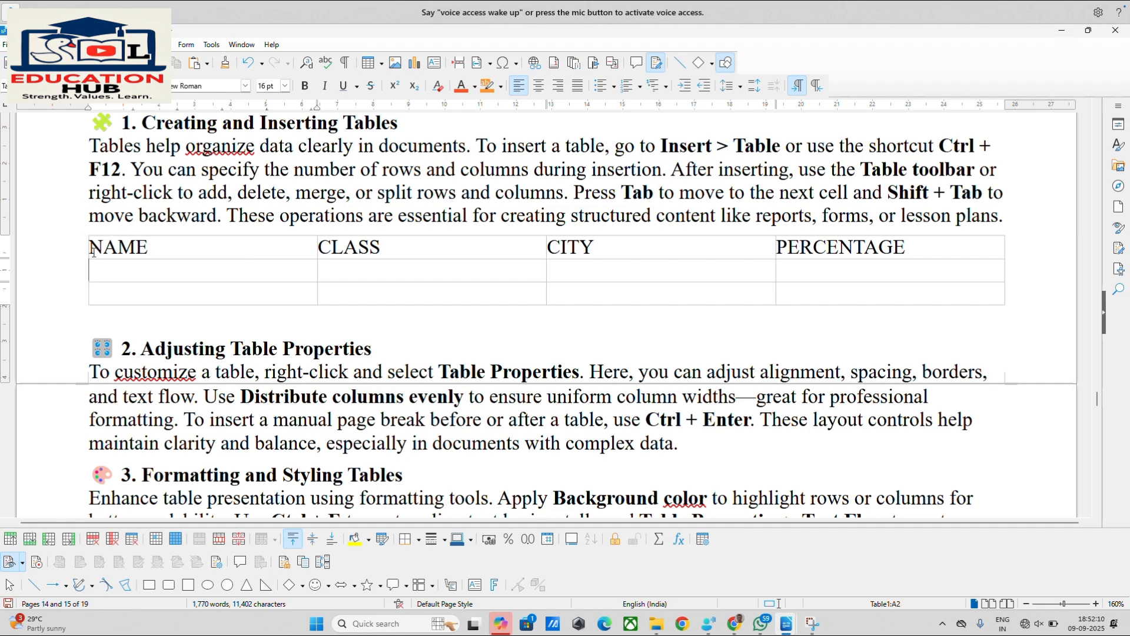
Narrow the centered table from its outer edges and shrink its columns to roughly fit the header text.
drag(86, 252, 137, 252)
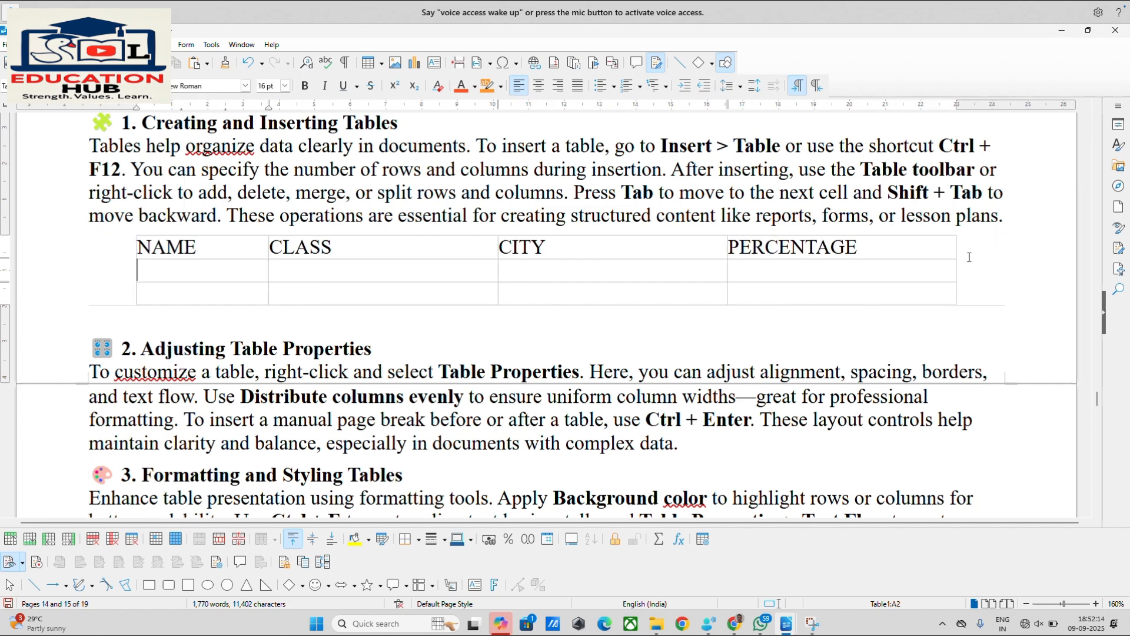
drag(955, 250, 878, 250)
drag(789, 263, 657, 263)
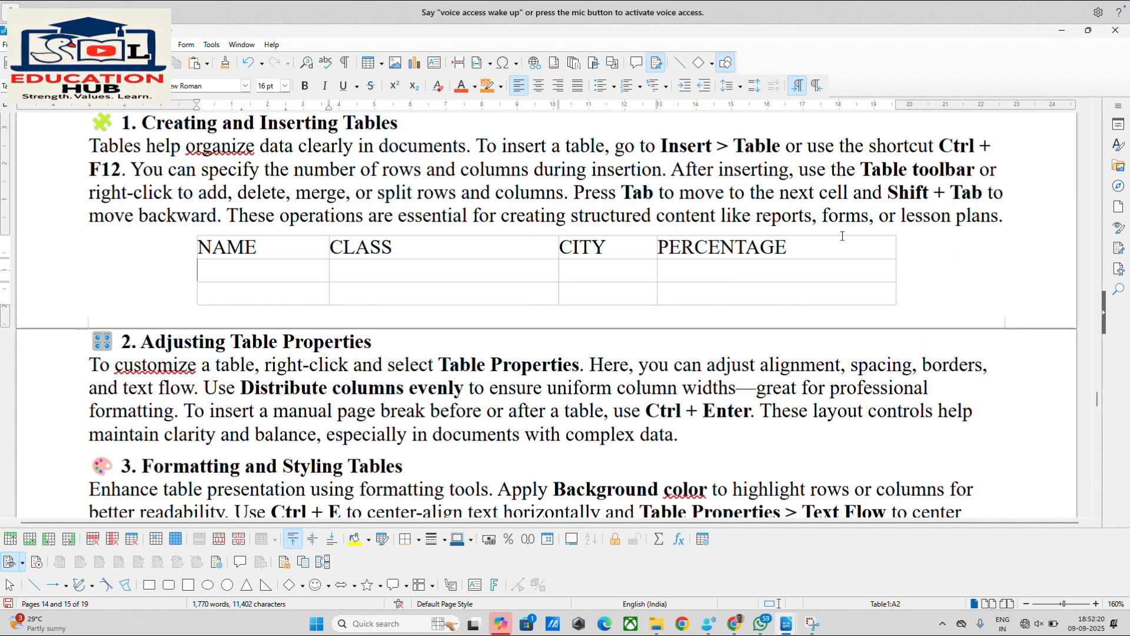
drag(896, 252, 788, 259)
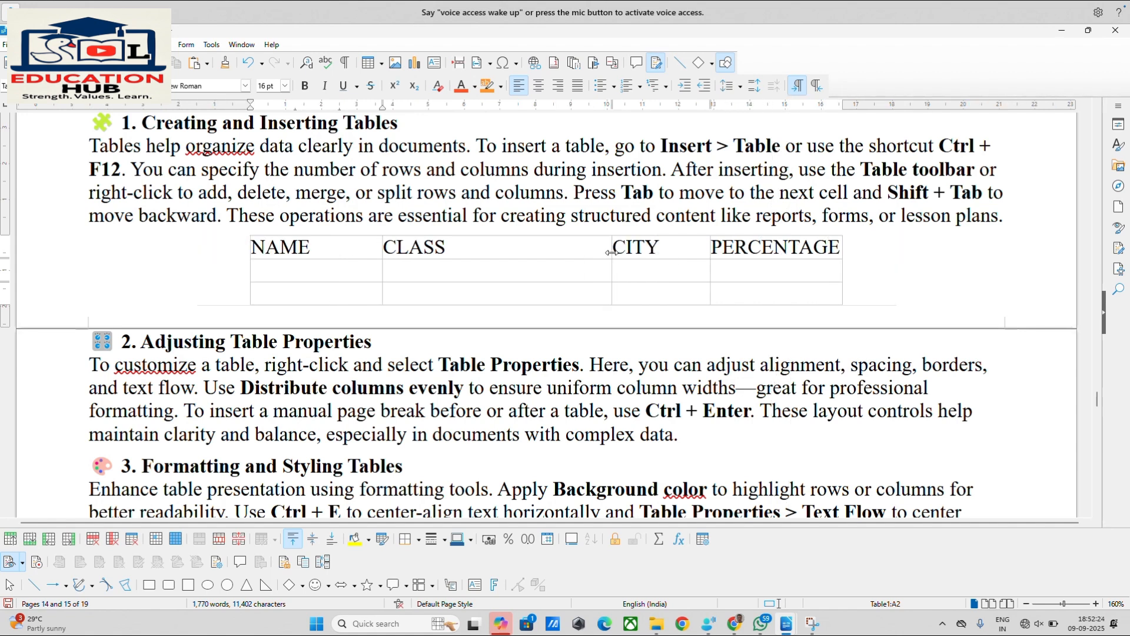
drag(610, 252, 463, 251)
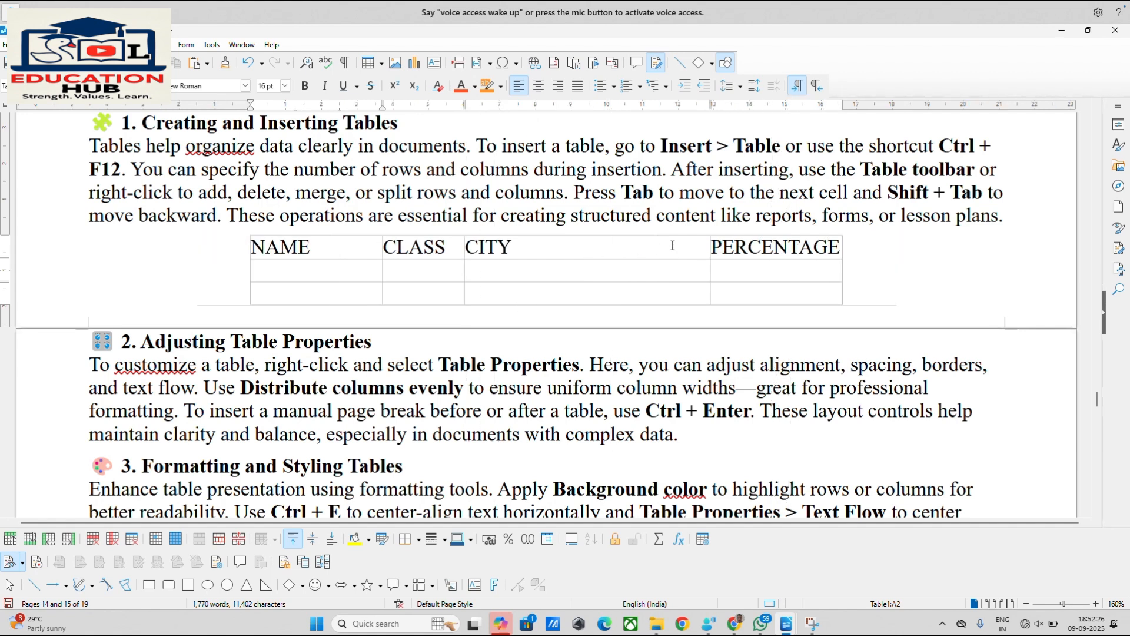
drag(710, 257, 528, 257)
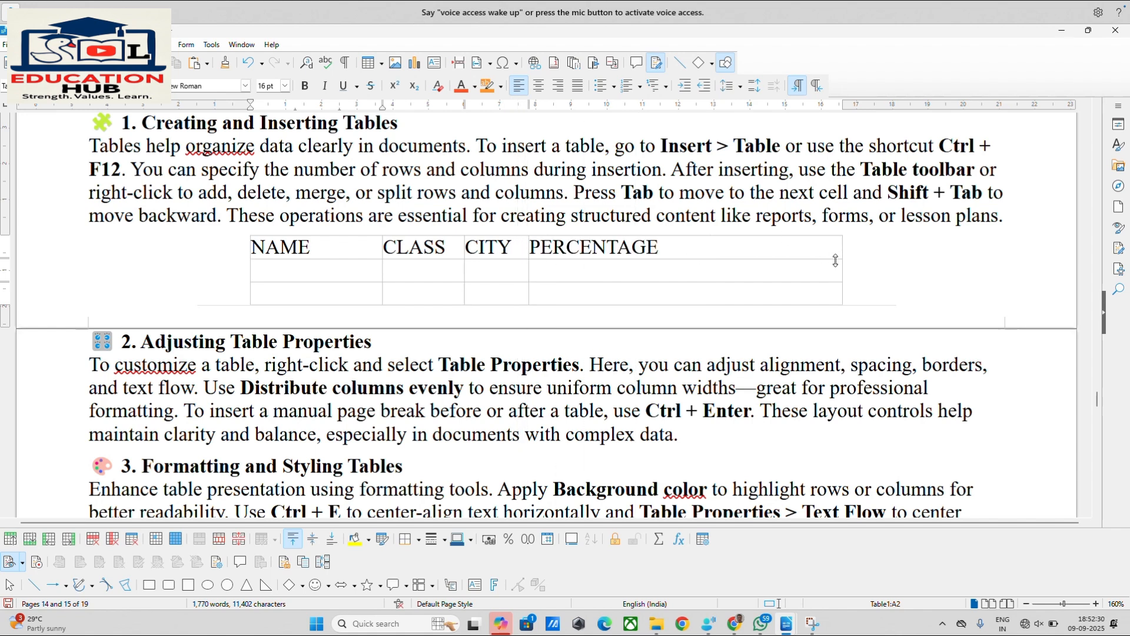
drag(843, 253, 704, 252)
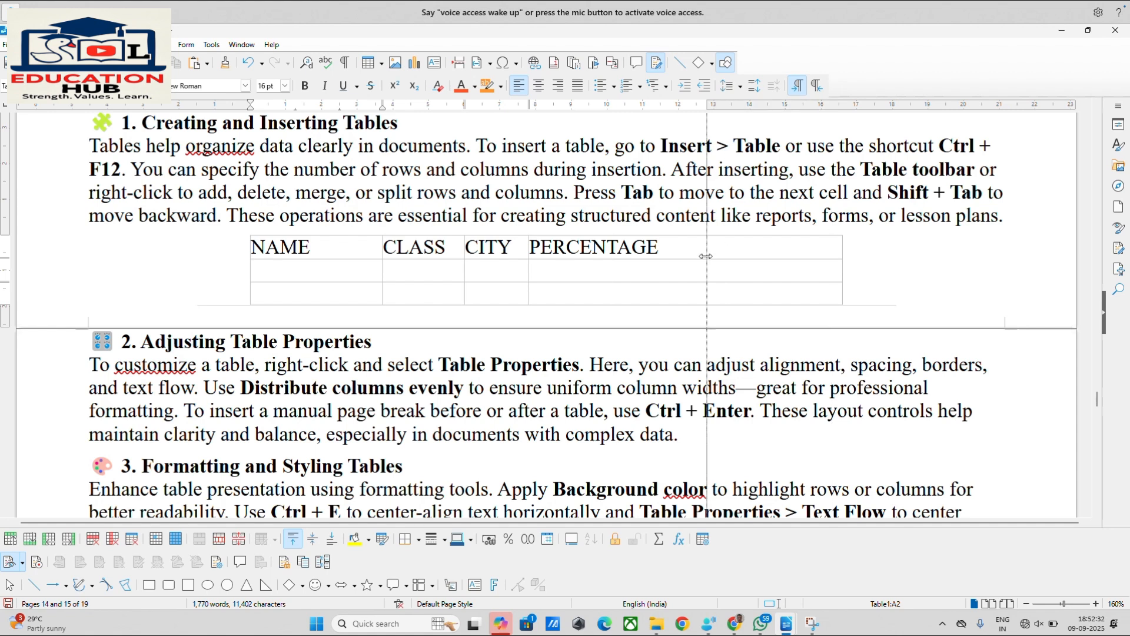
Examine the Table, Text Flow, Columns, Borders and Background settings in the section 1 table's properties.
click(477, 271)
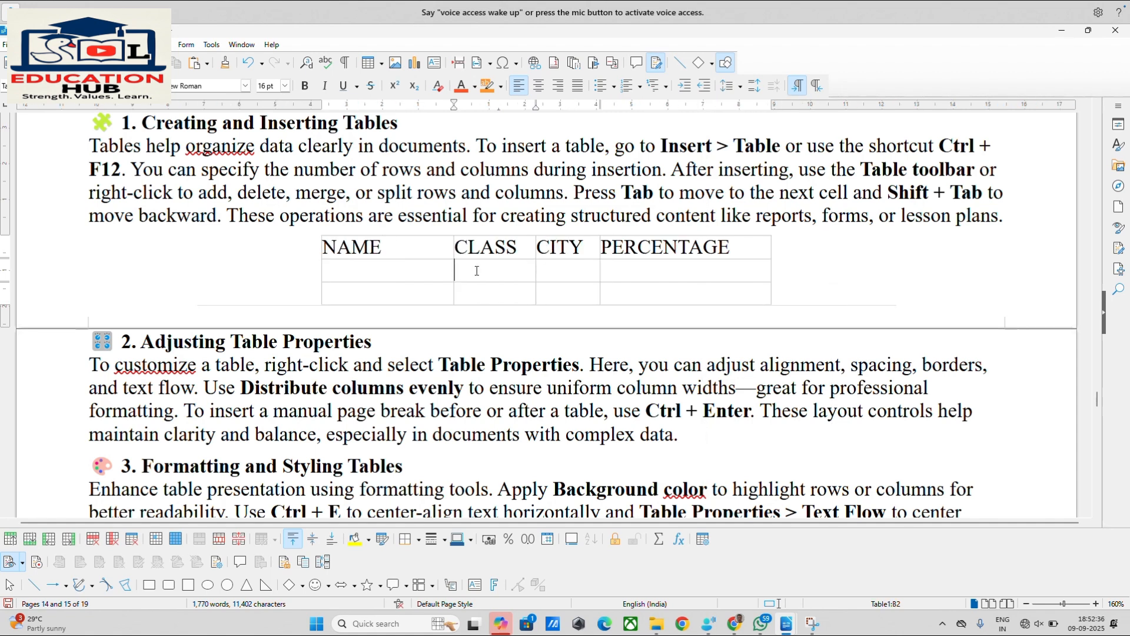
right_click(477, 270)
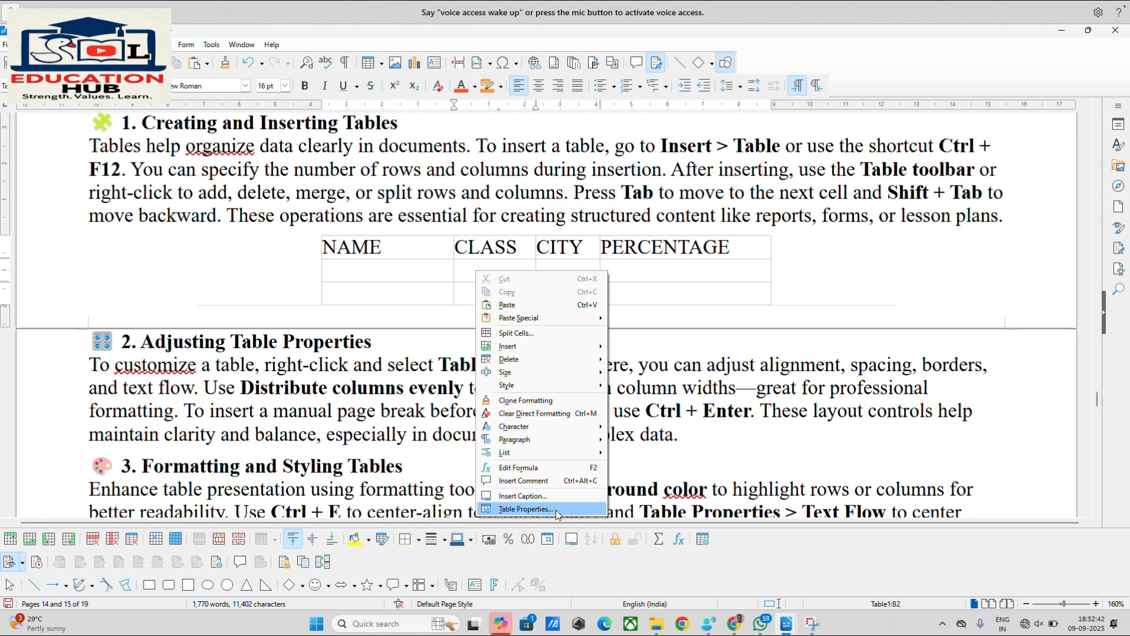
click(526, 509)
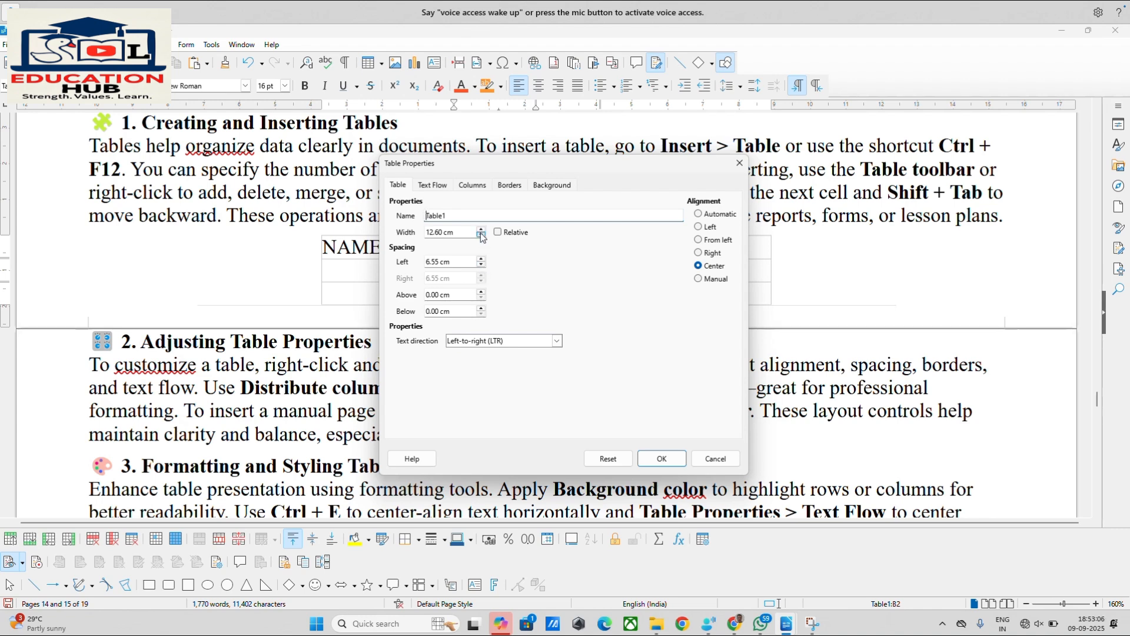
click(438, 185)
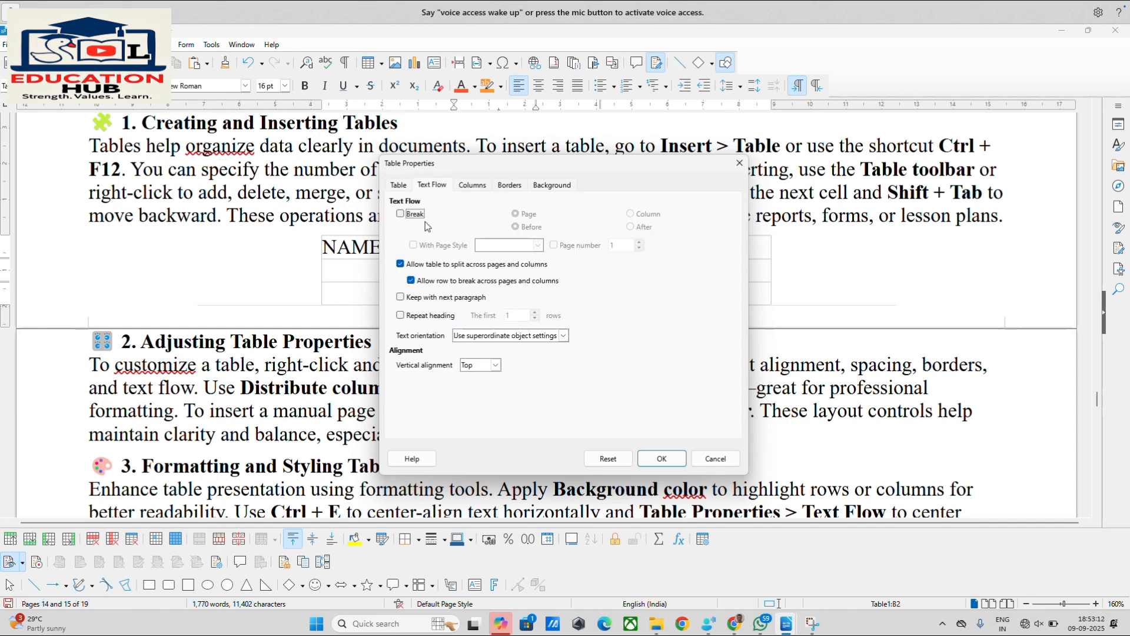
click(398, 185)
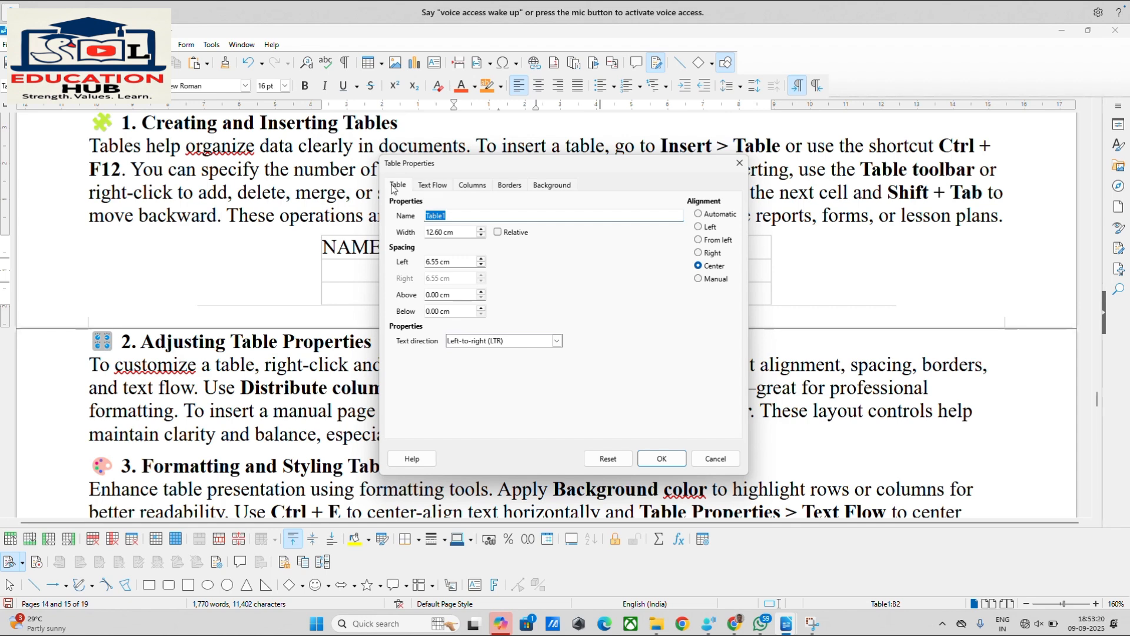
click(432, 188)
click(473, 186)
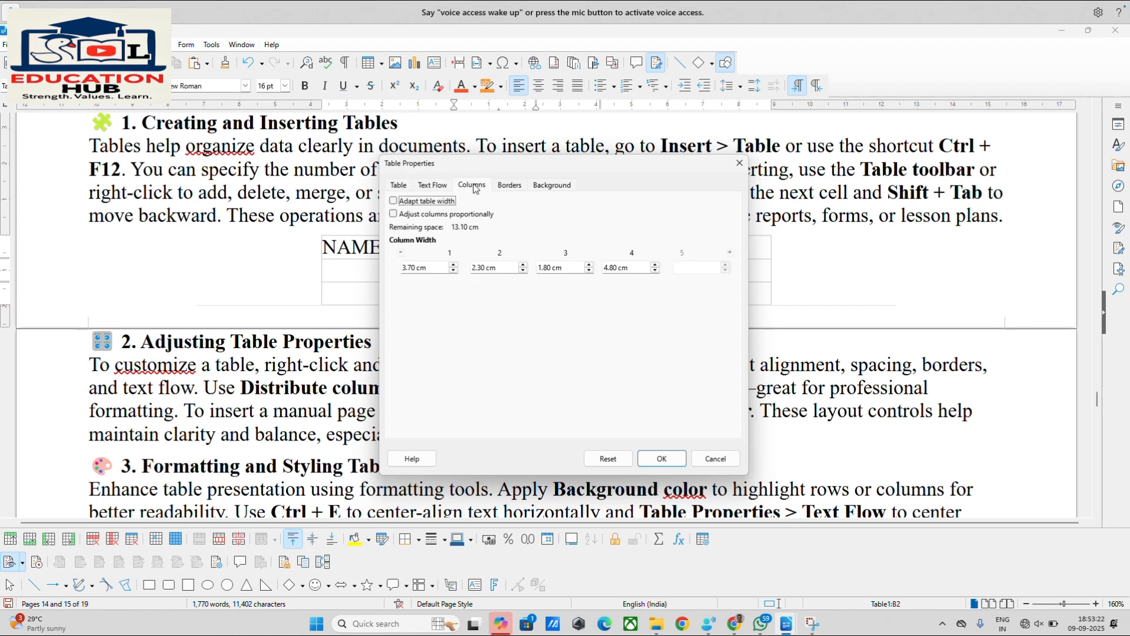
click(511, 186)
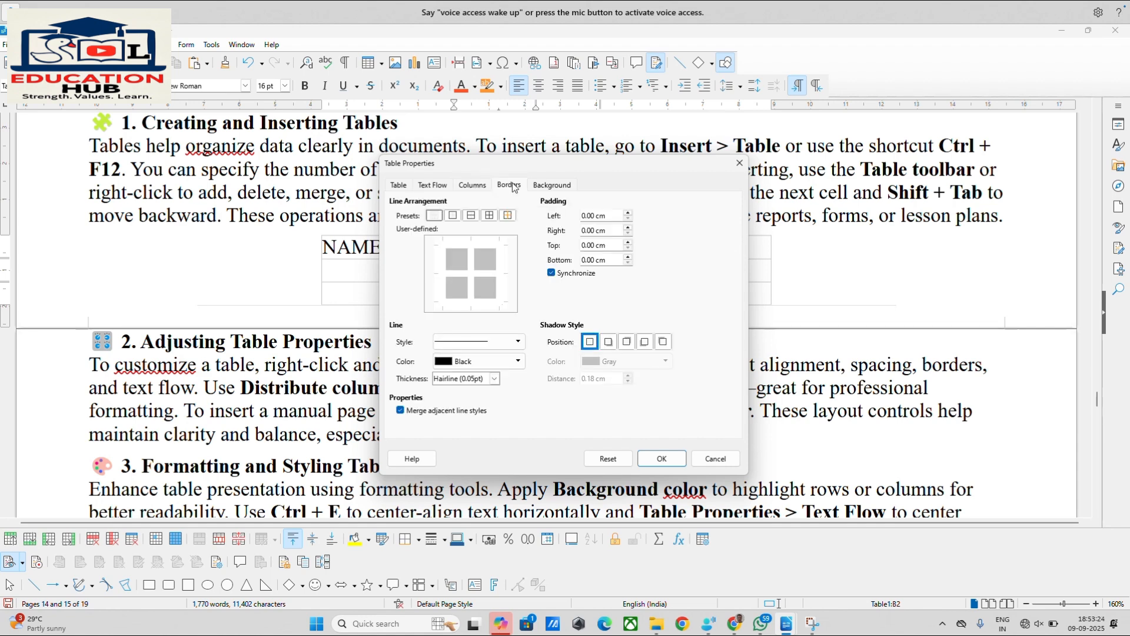
click(549, 186)
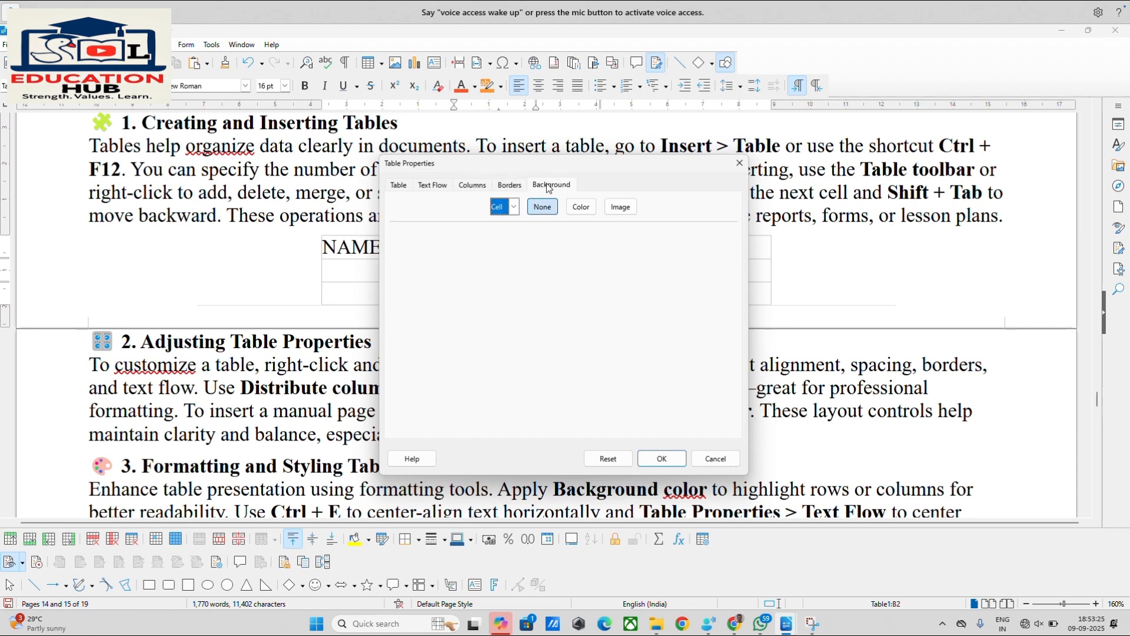
Go through the vertical alignment options in the Text Flow settings, keeping Top selected.
click(434, 186)
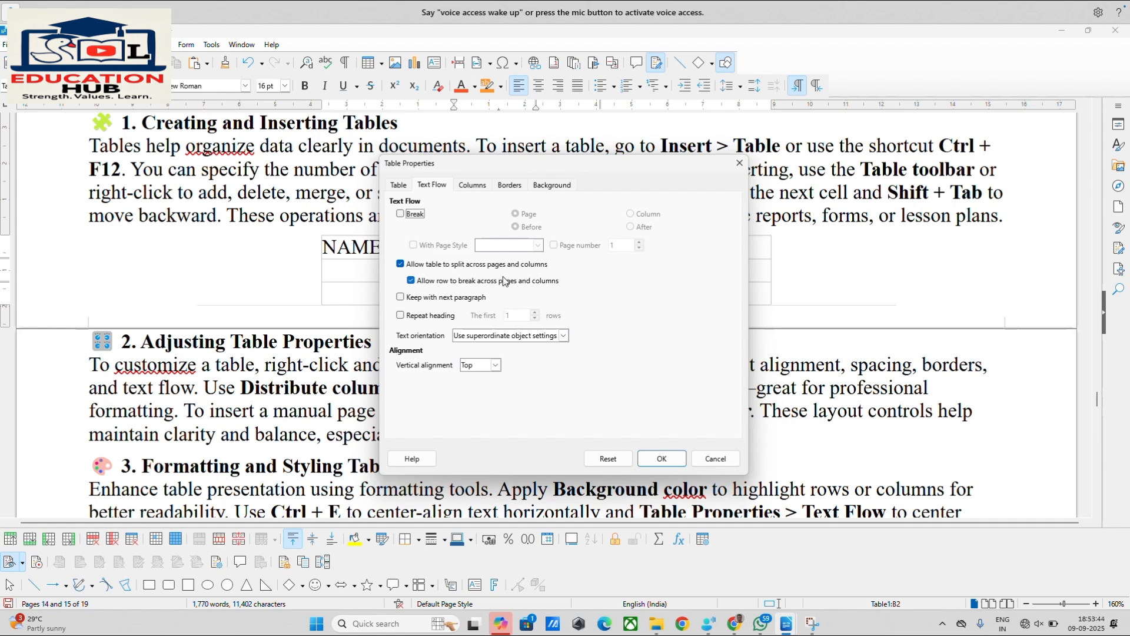
click(496, 365)
click(496, 365)
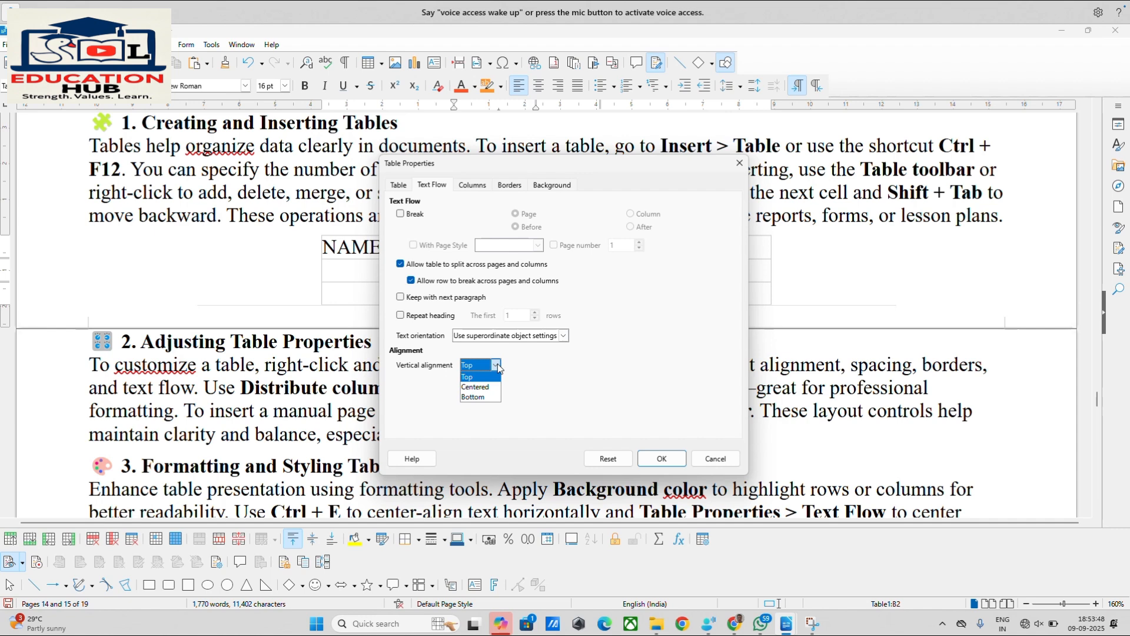
click(497, 365)
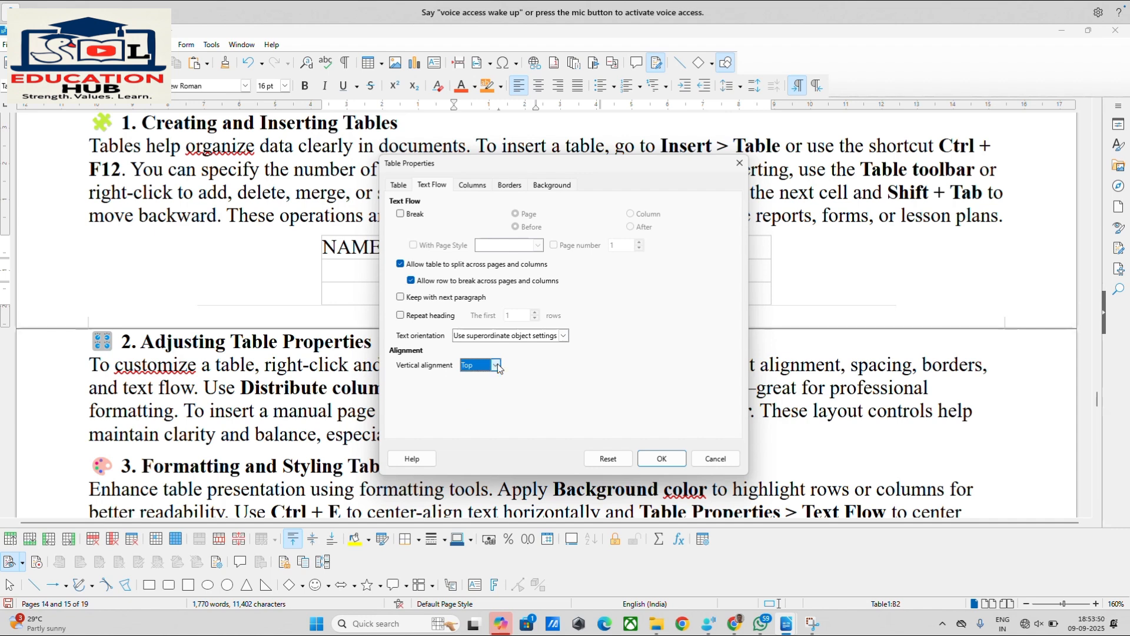
click(496, 366)
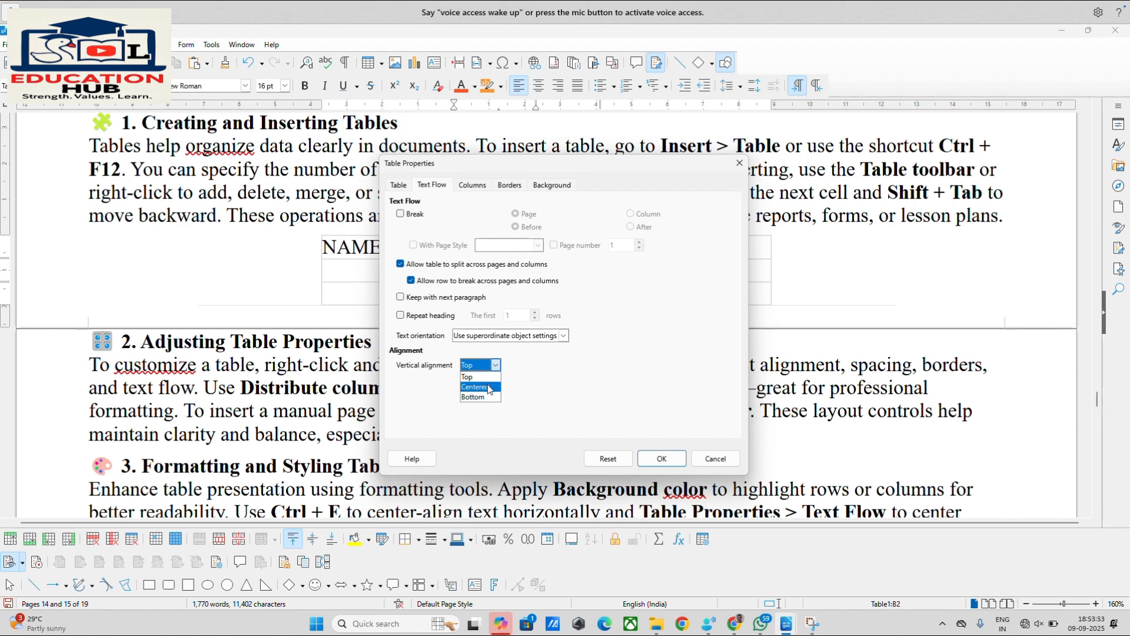
click(488, 388)
click(495, 365)
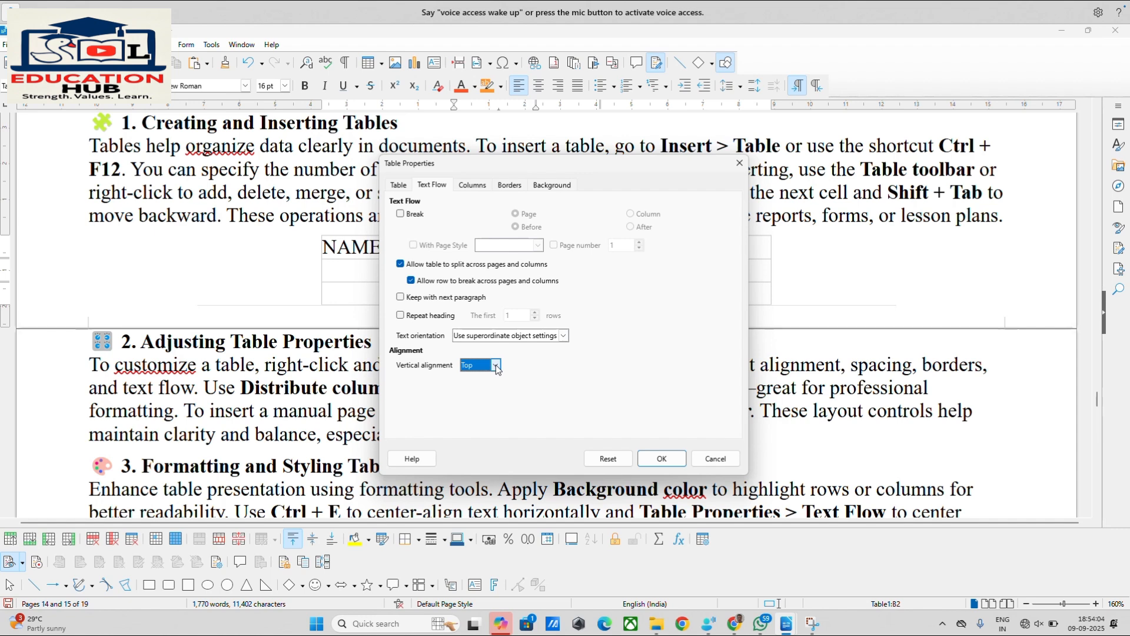
click(496, 366)
click(497, 365)
click(483, 377)
With Adapt table width off, adjust the fourth column's width down and up until the first column is 3.40 cm wide.
click(471, 187)
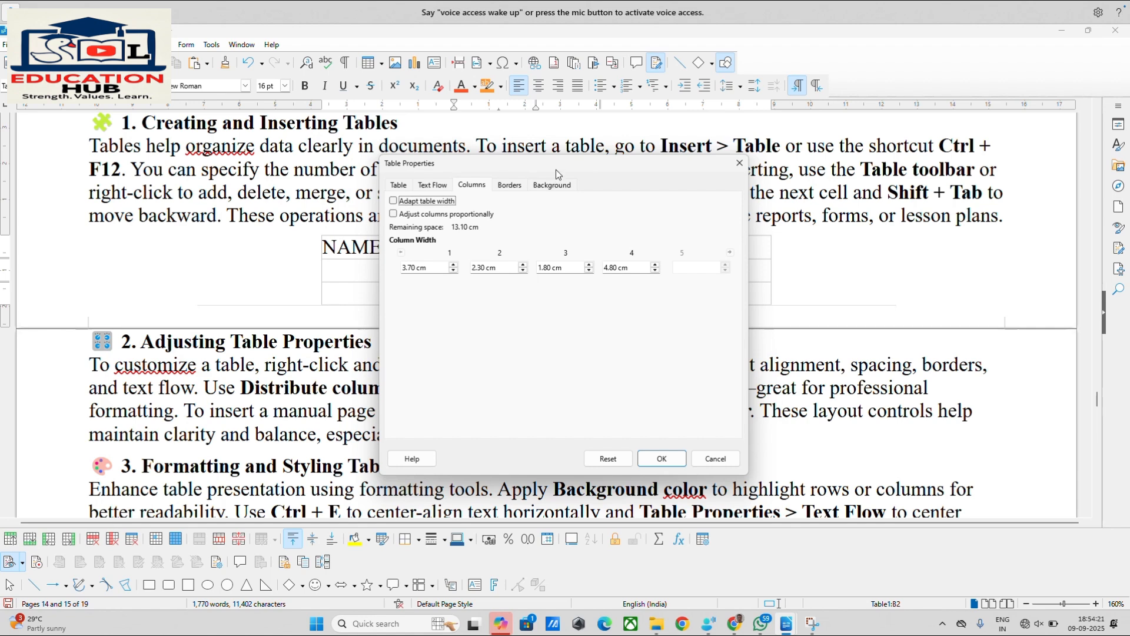
drag(556, 171, 493, 315)
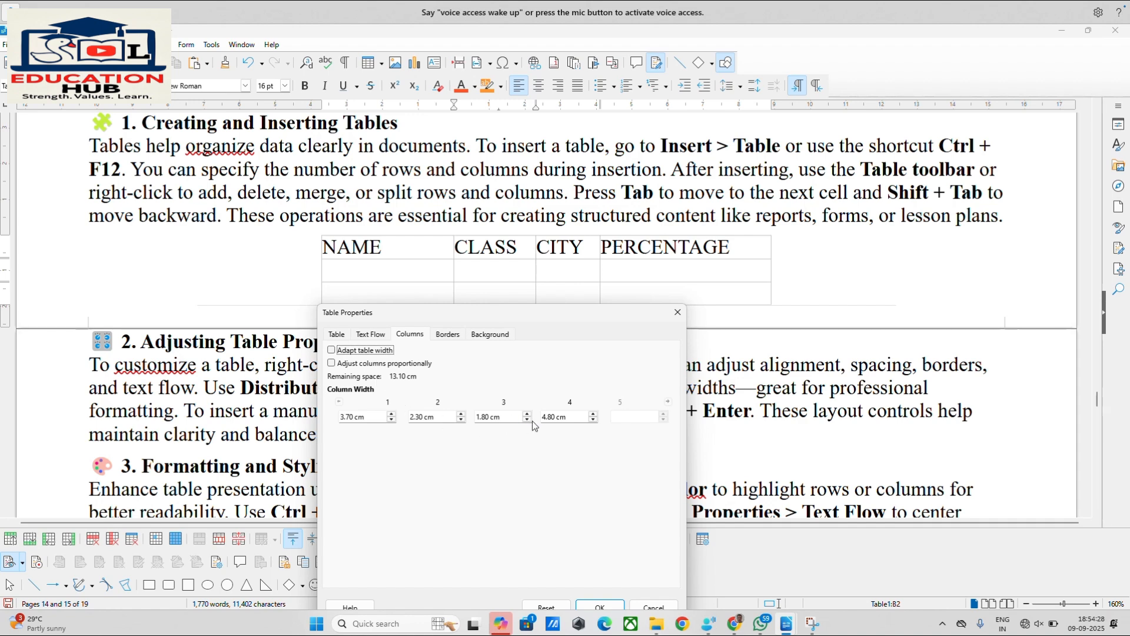
click(593, 424)
click(593, 420)
click(592, 420)
click(593, 419)
click(593, 420)
click(593, 420)
click(593, 420)
click(593, 419)
click(594, 414)
click(593, 414)
click(594, 413)
click(593, 414)
click(593, 414)
click(594, 414)
click(594, 414)
click(594, 414)
click(594, 414)
click(594, 414)
click(593, 414)
click(593, 414)
click(593, 413)
Enable Adapt table width and set the fourth column's width to 5.90 cm.
click(332, 351)
click(594, 414)
click(593, 414)
click(594, 413)
click(593, 414)
click(594, 414)
click(594, 419)
click(593, 419)
click(600, 608)
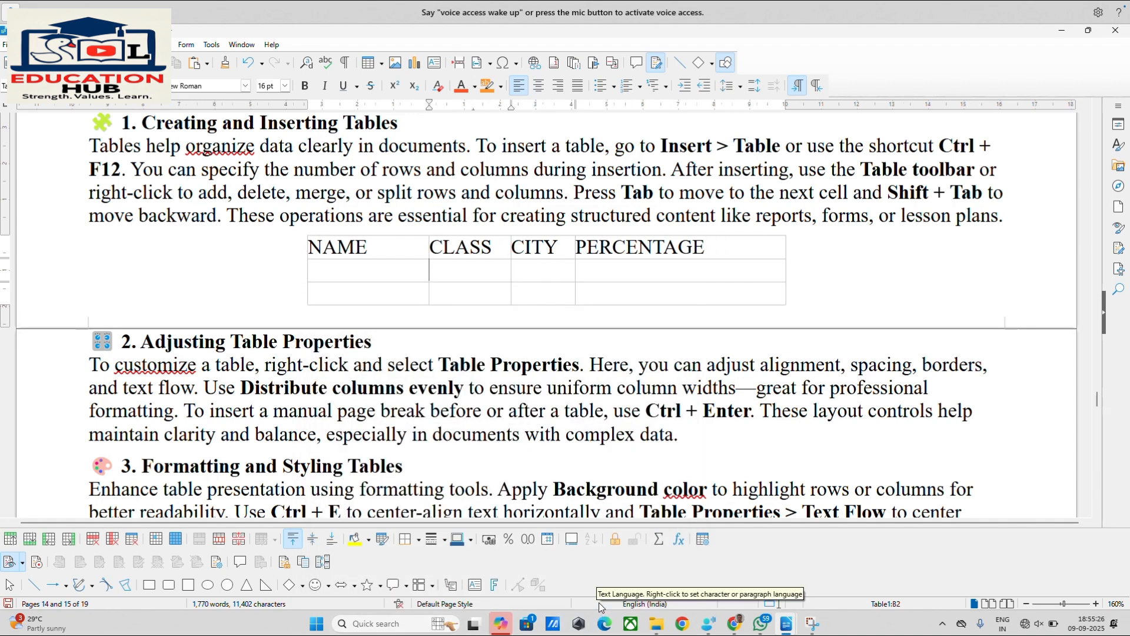
Enable Adjust columns proportionally in the column settings of the table's properties.
click(601, 269)
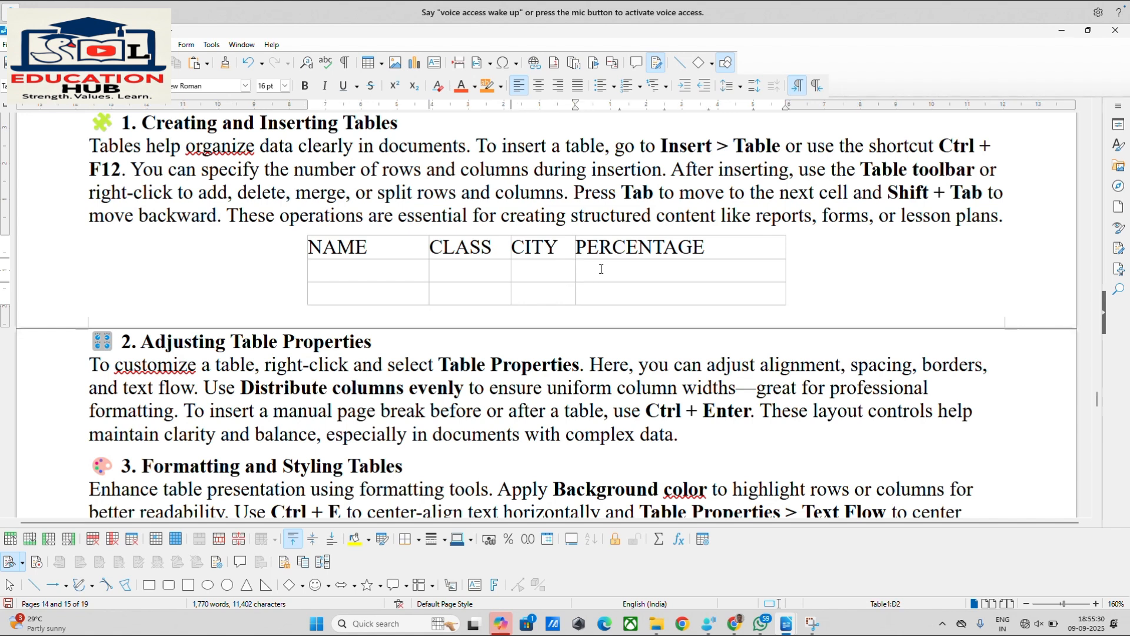
right_click(601, 271)
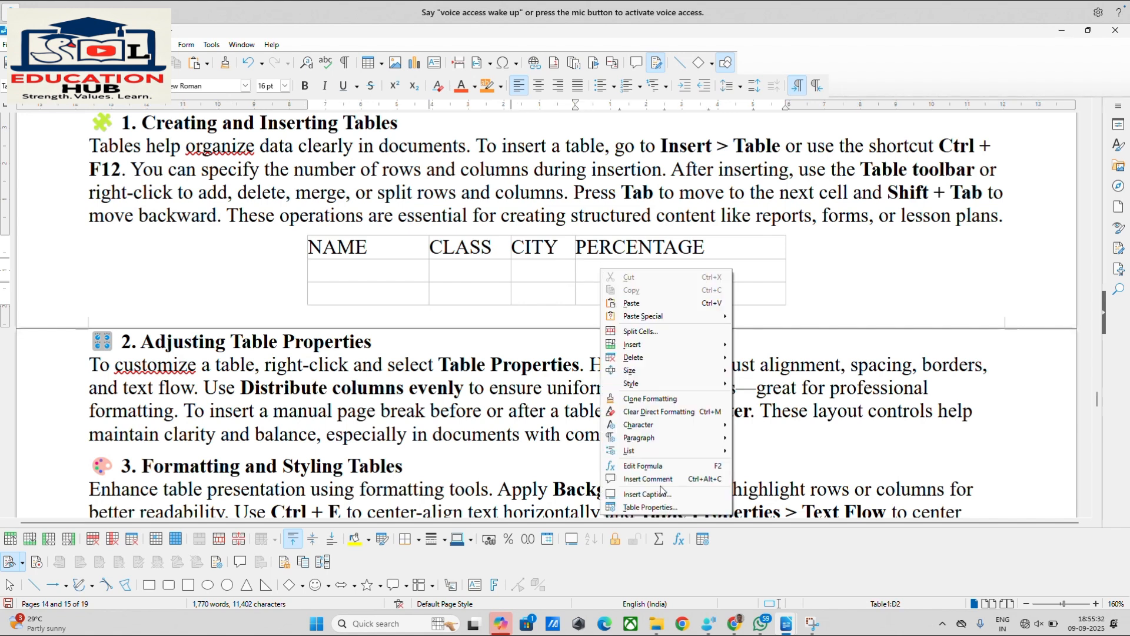
click(660, 508)
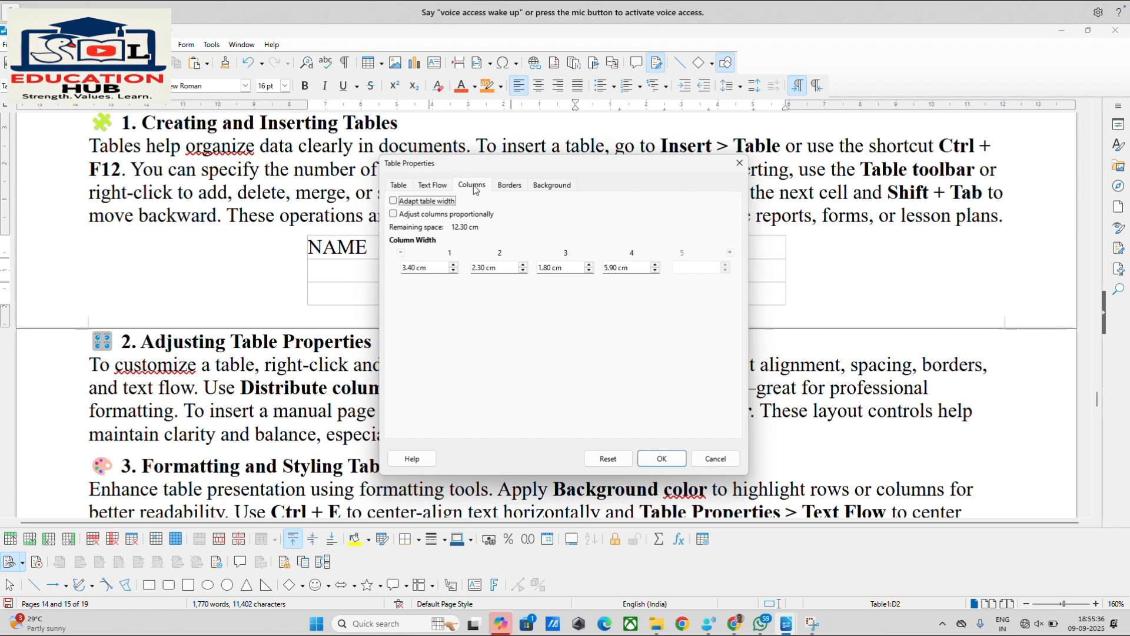
click(398, 185)
click(433, 185)
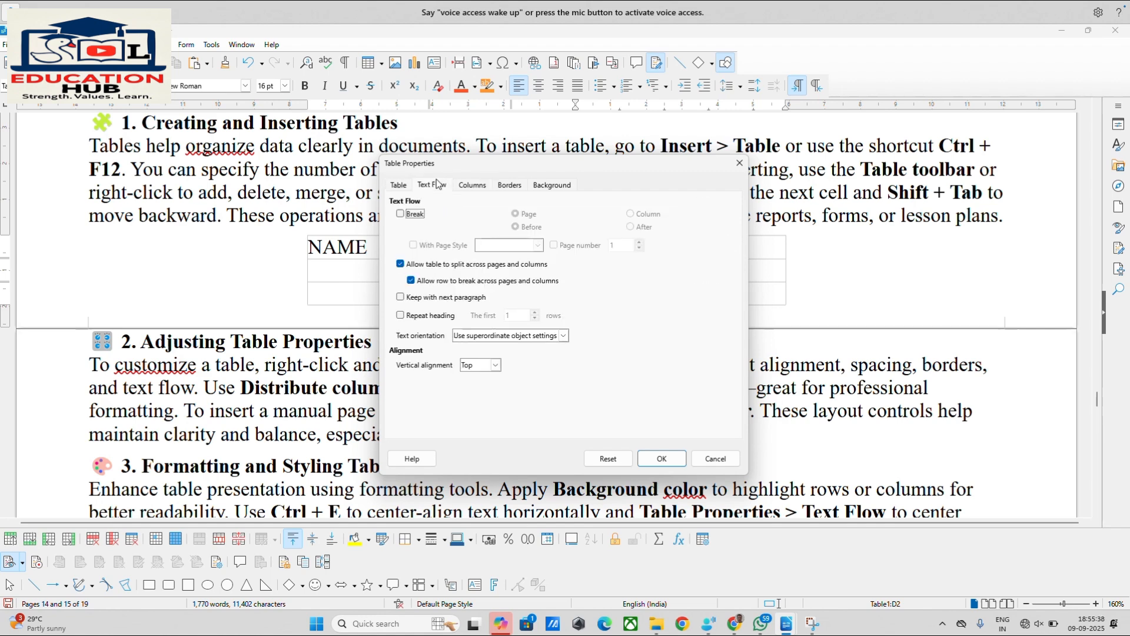
click(472, 185)
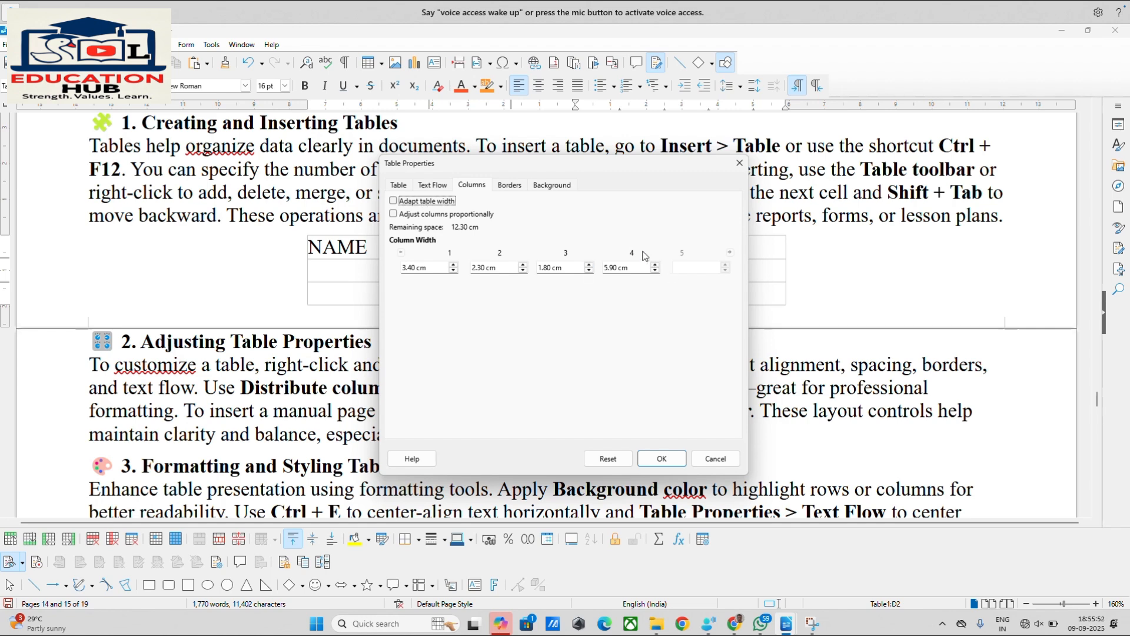
click(393, 215)
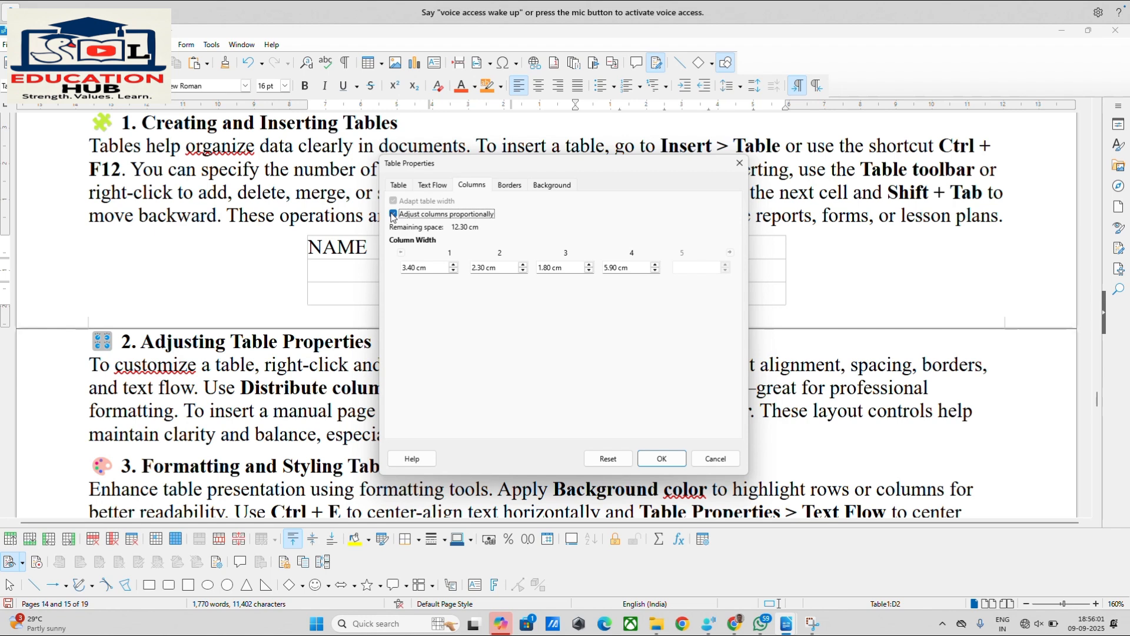
Scale all columns proportionally through the third and fourth column widths, ending at 1.86 cm and 6.10 cm, and apply the change.
click(589, 265)
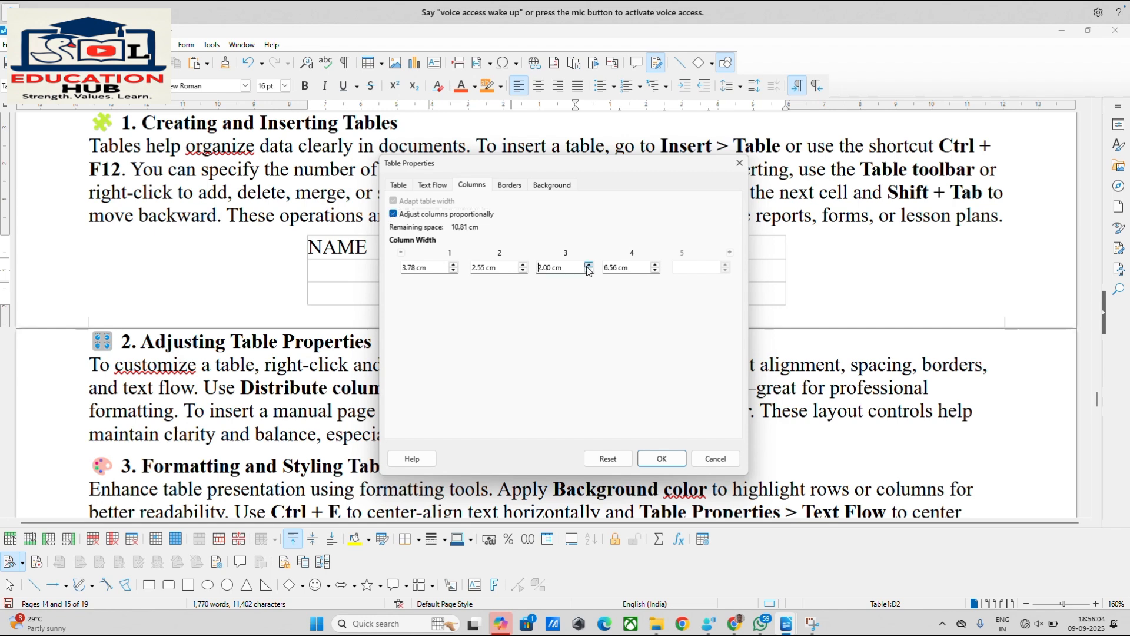
click(588, 265)
click(589, 265)
click(589, 265)
click(589, 265)
click(589, 265)
click(589, 265)
click(589, 265)
click(589, 270)
click(589, 270)
click(589, 270)
click(589, 271)
click(589, 271)
click(589, 271)
click(655, 270)
click(655, 271)
click(658, 459)
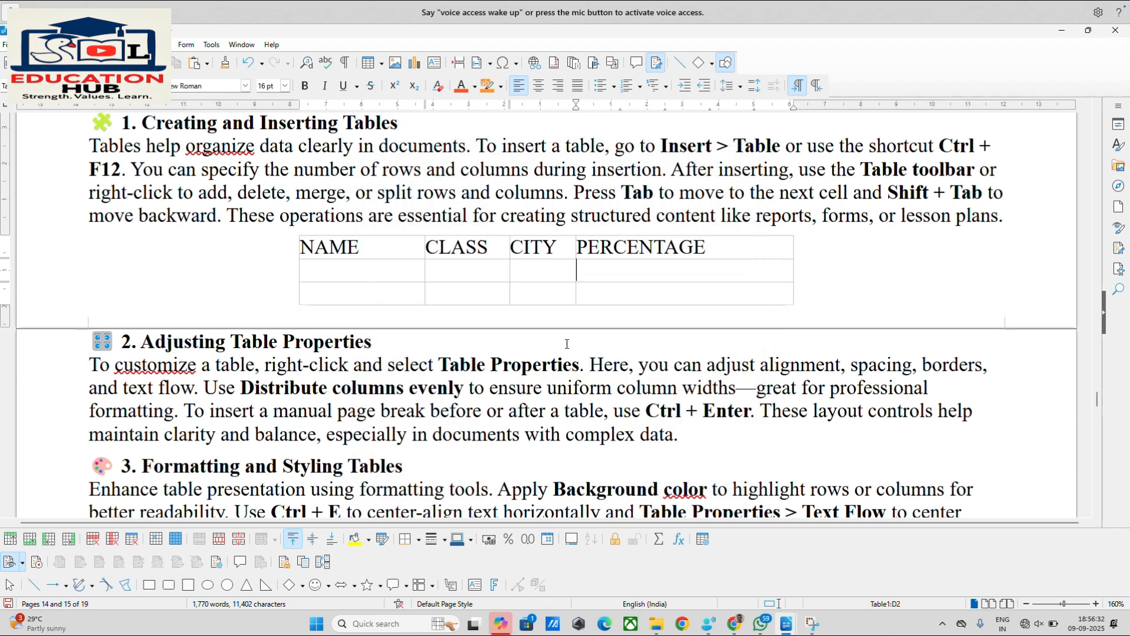
right_click(493, 276)
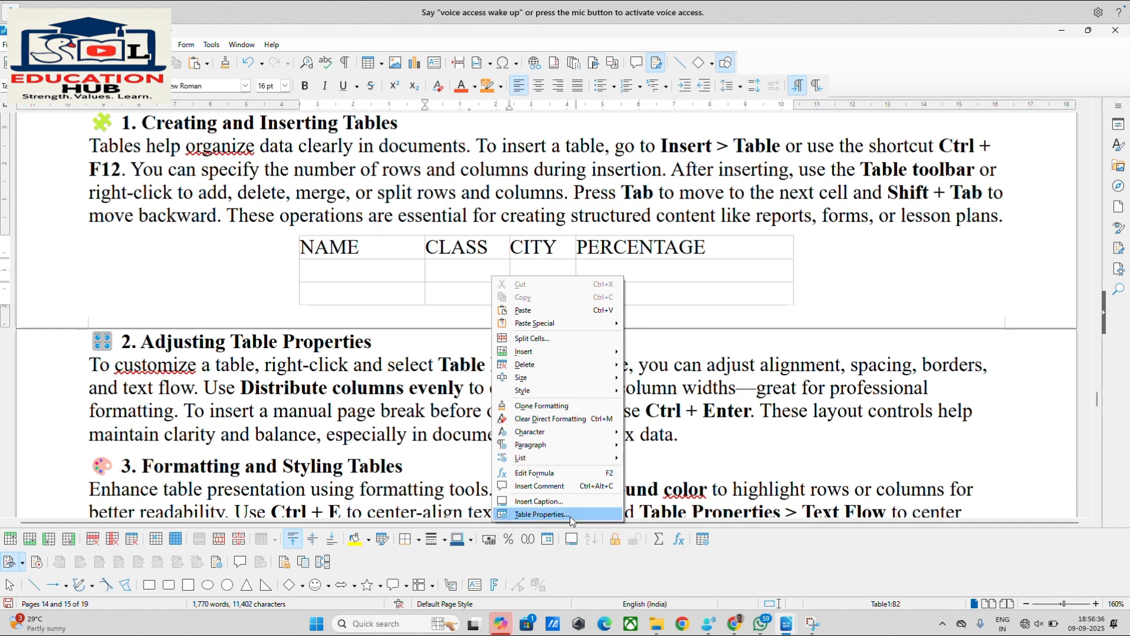
click(540, 514)
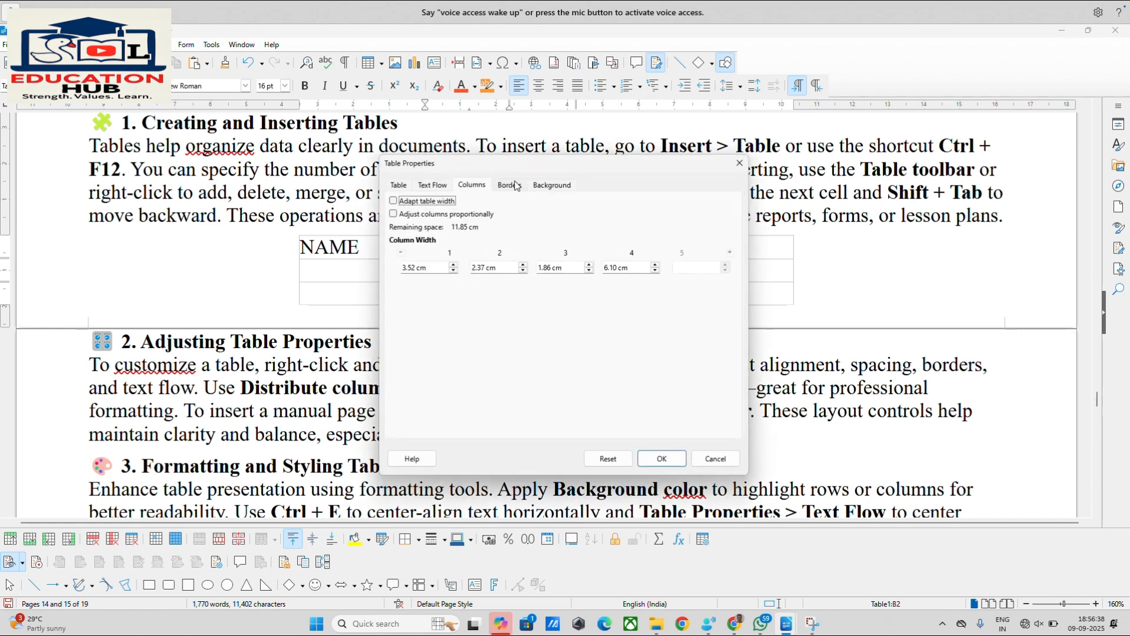
click(714, 459)
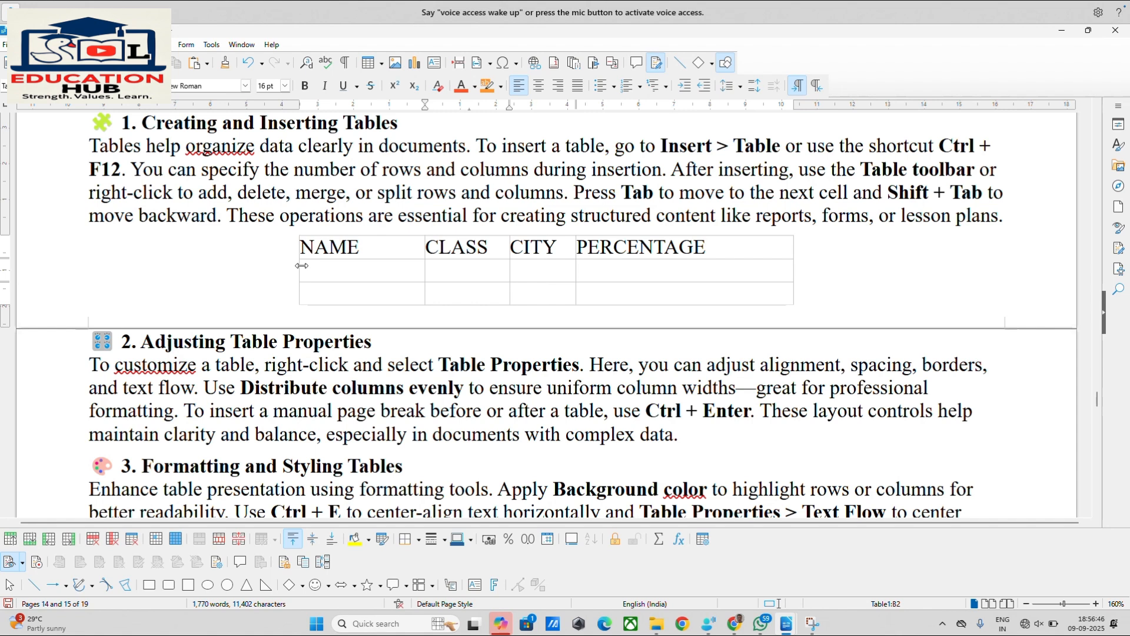
Widen the table from its outer left edge and shift the border between NAME and CLASS slightly left.
drag(302, 266, 299, 267)
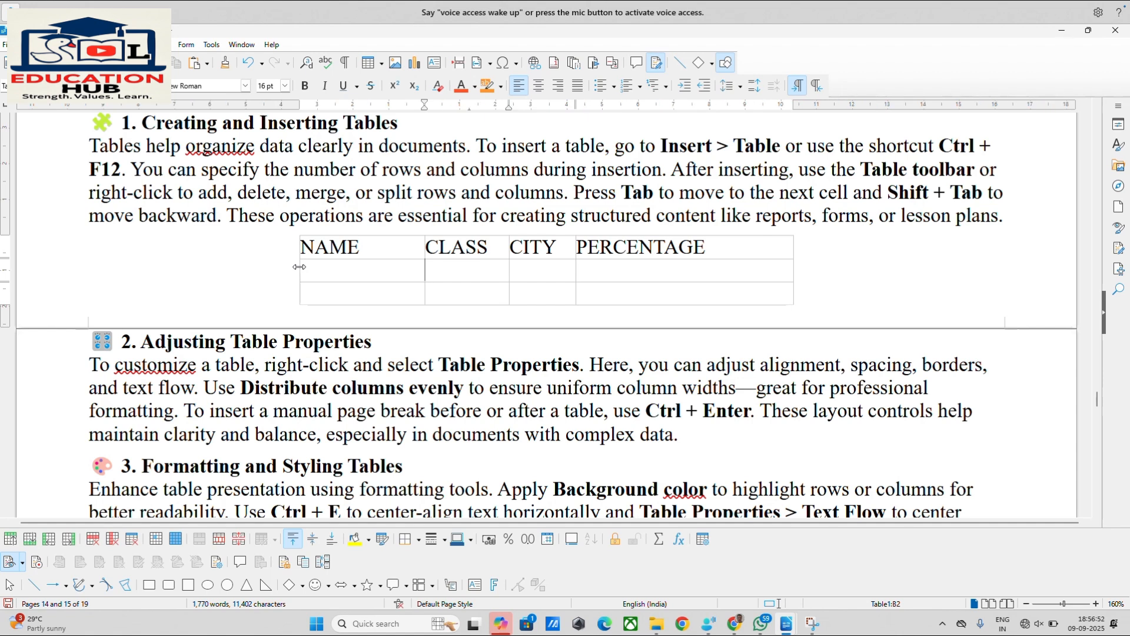
drag(299, 267, 244, 263)
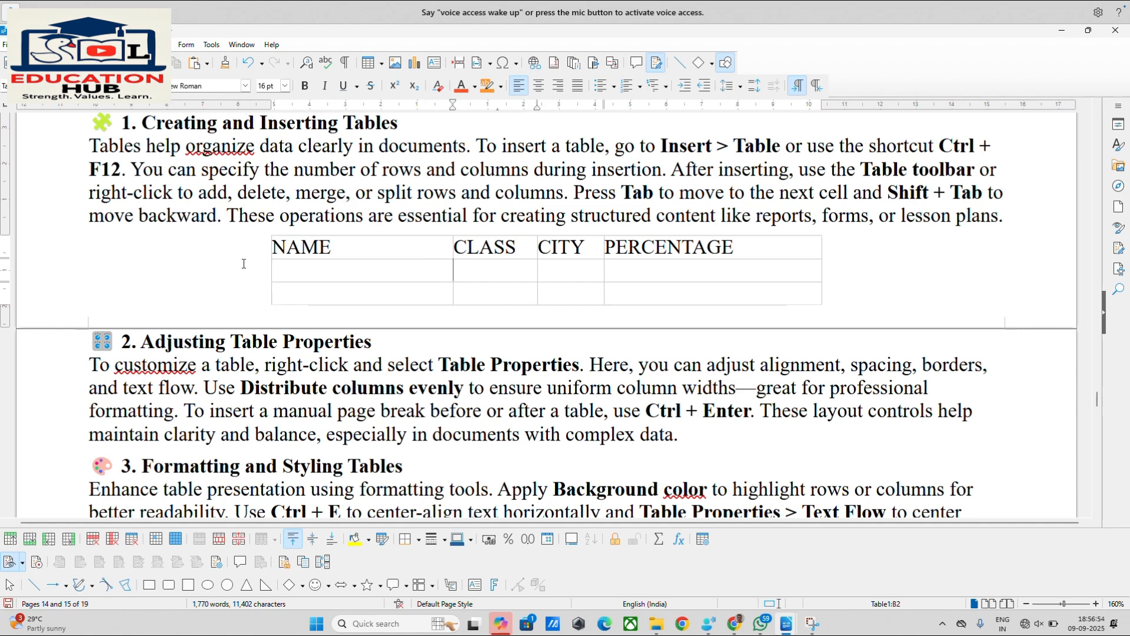
mouse_move(453, 270)
mouse_down()
mouse_move(400, 275)
mouse_move(446, 276)
mouse_up()
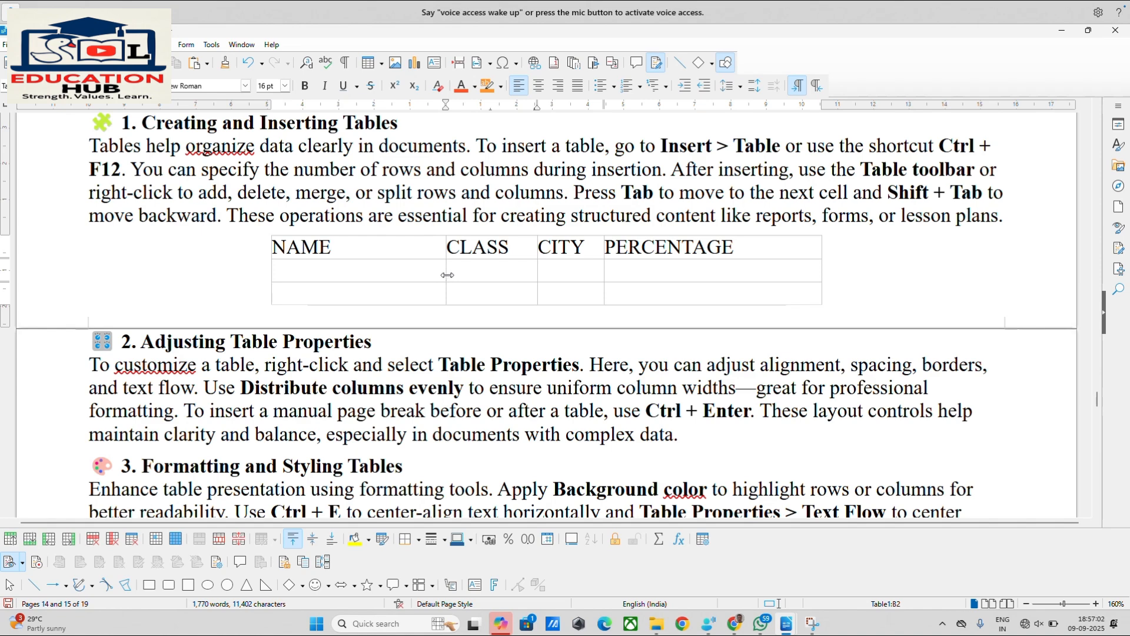
Select the second row of the NAME/CLASS table and look over the operations available for it.
scroll(455, 272, down, 1)
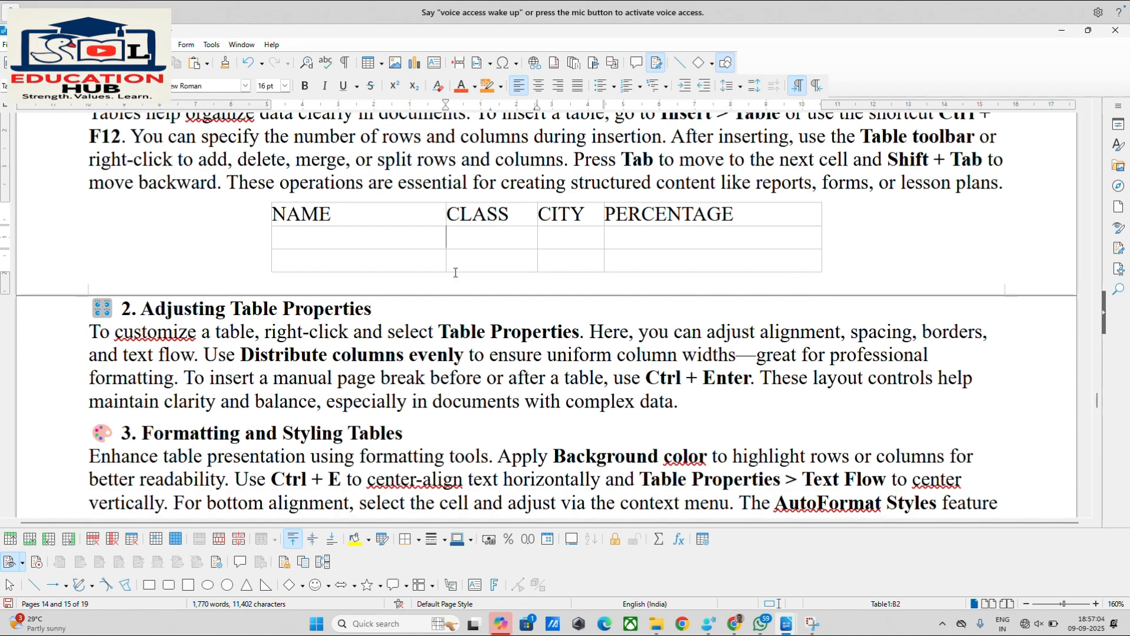
scroll(455, 272, up, 3)
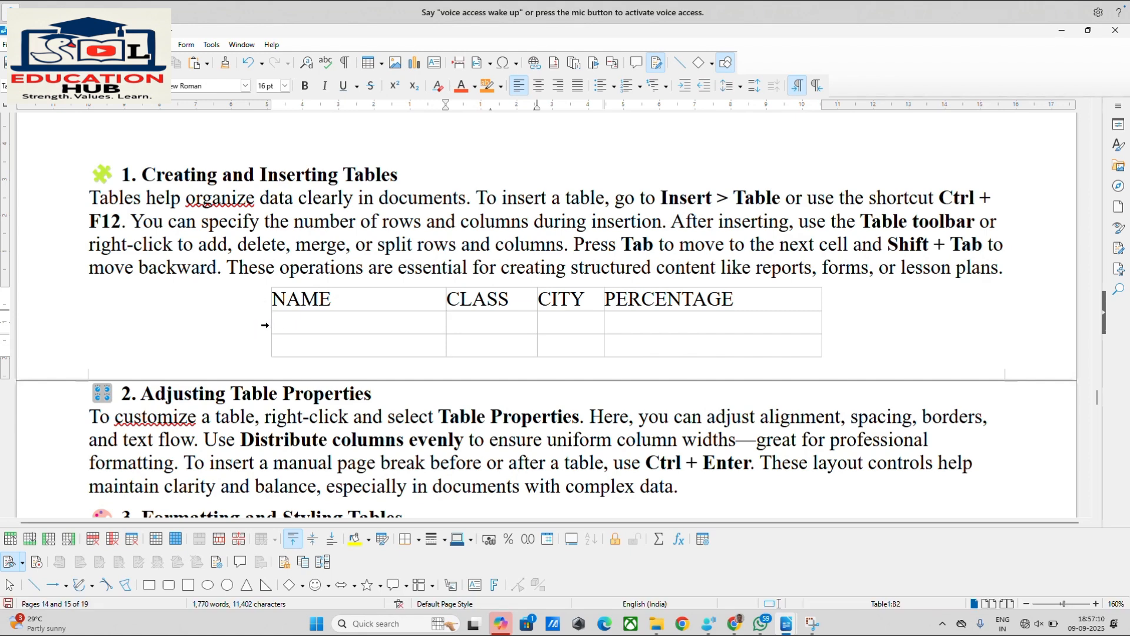
click(265, 326)
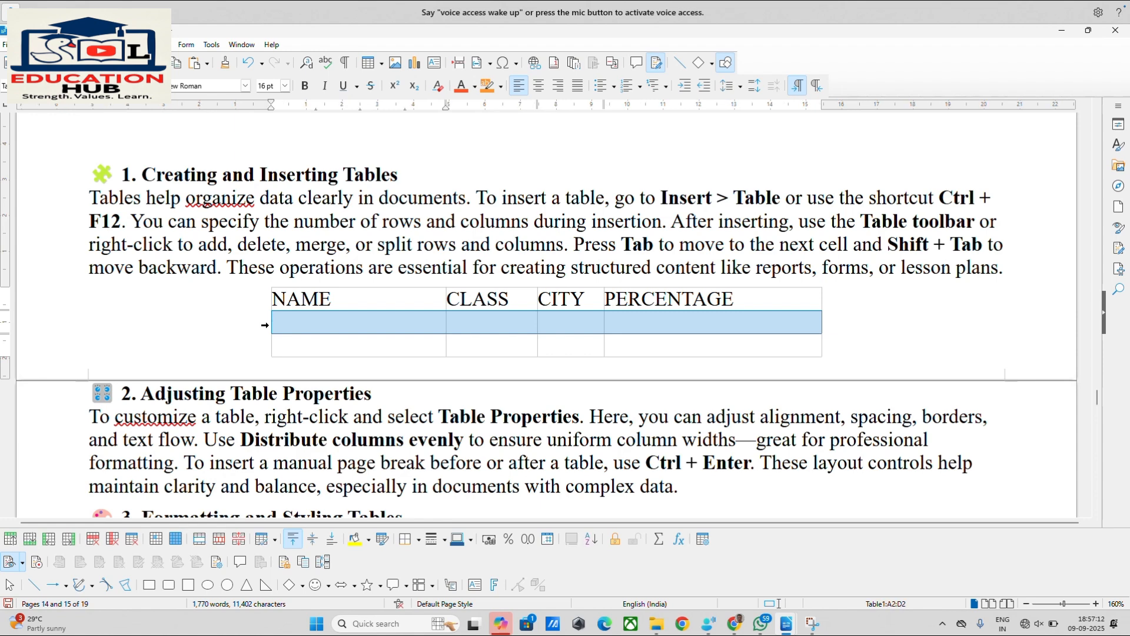
right_click(266, 327)
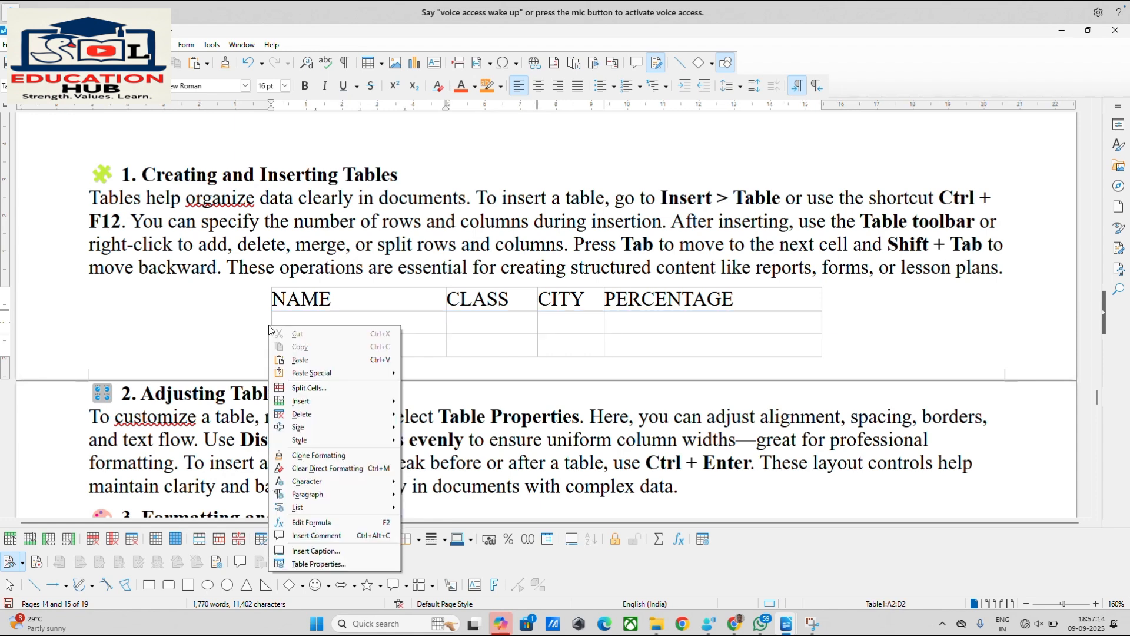
mouse_move(316, 402)
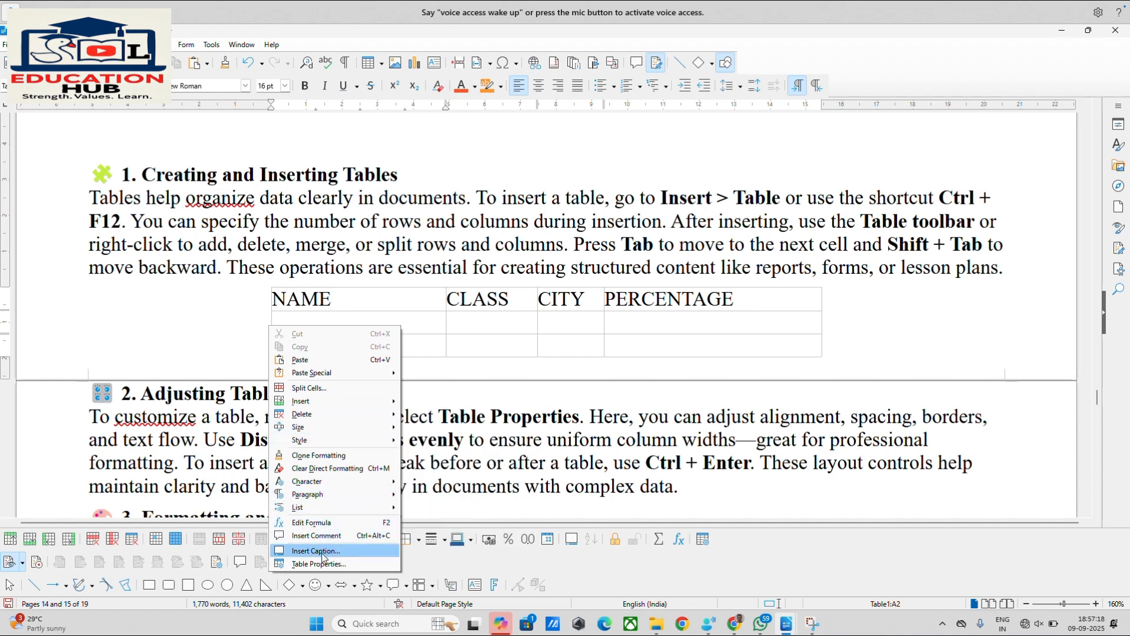
click(429, 331)
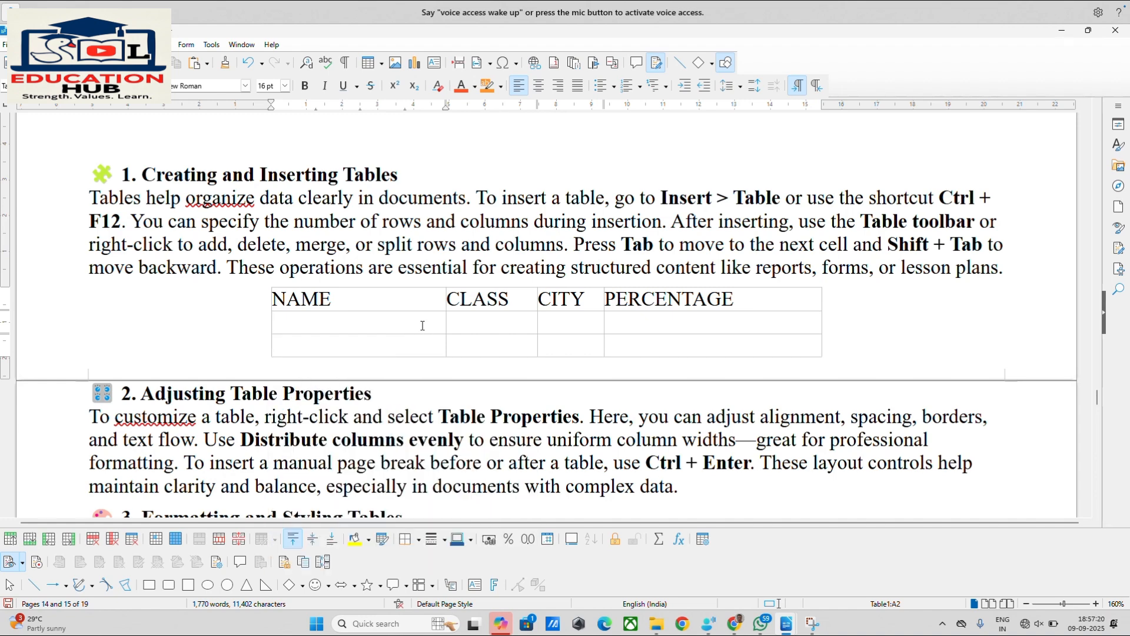
Review the options for inserting rows and columns from the first cell of the table's second row.
right_click(350, 325)
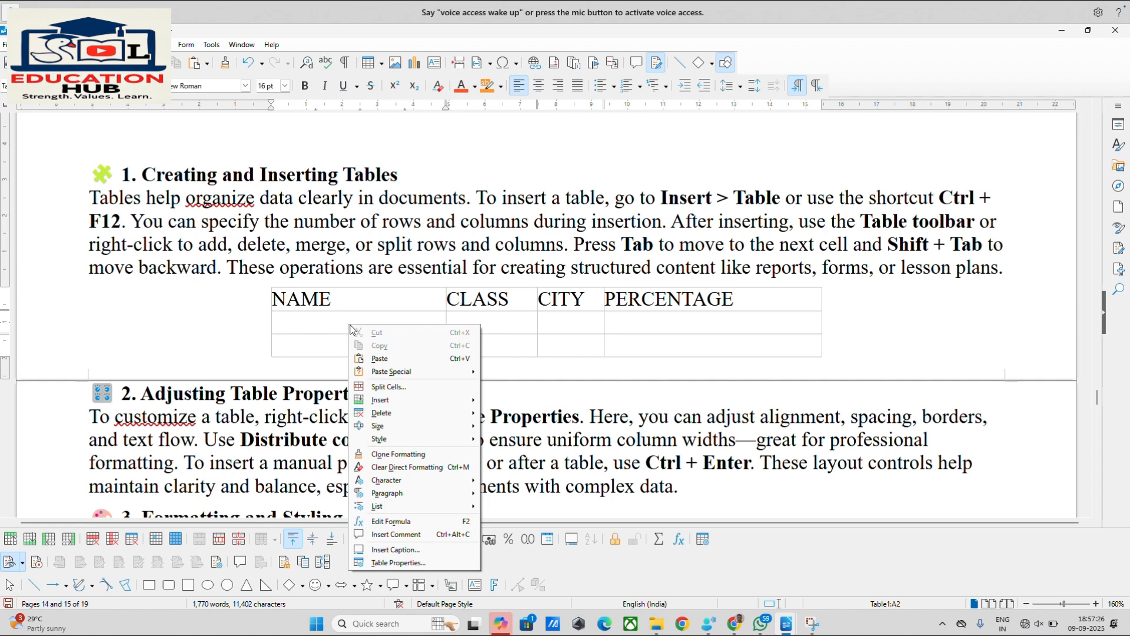
mouse_move(409, 403)
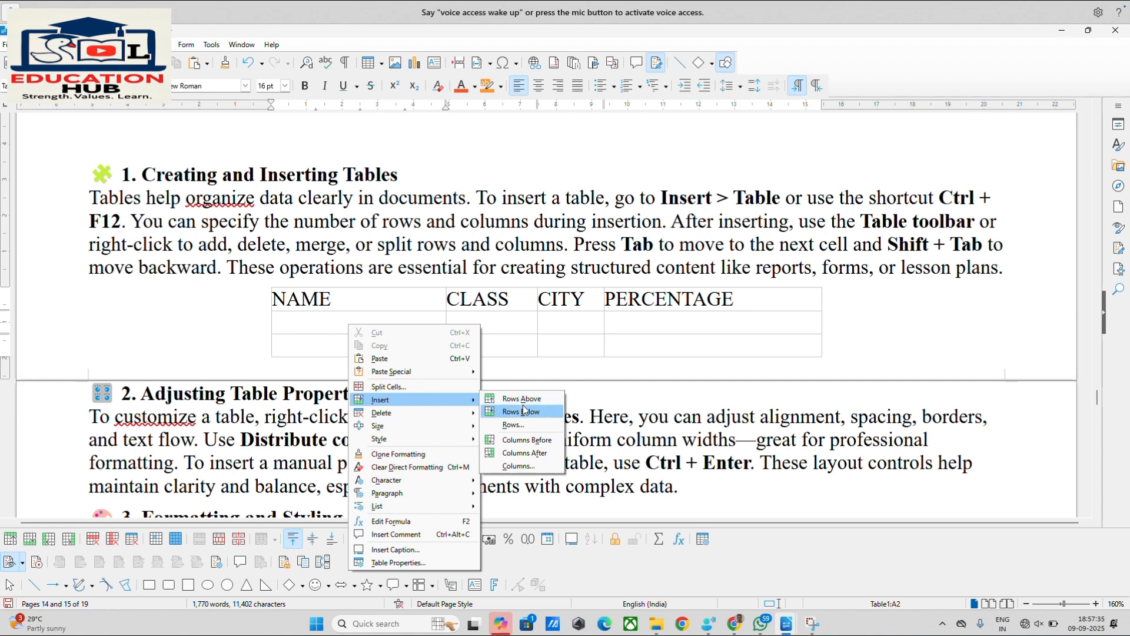
click(516, 334)
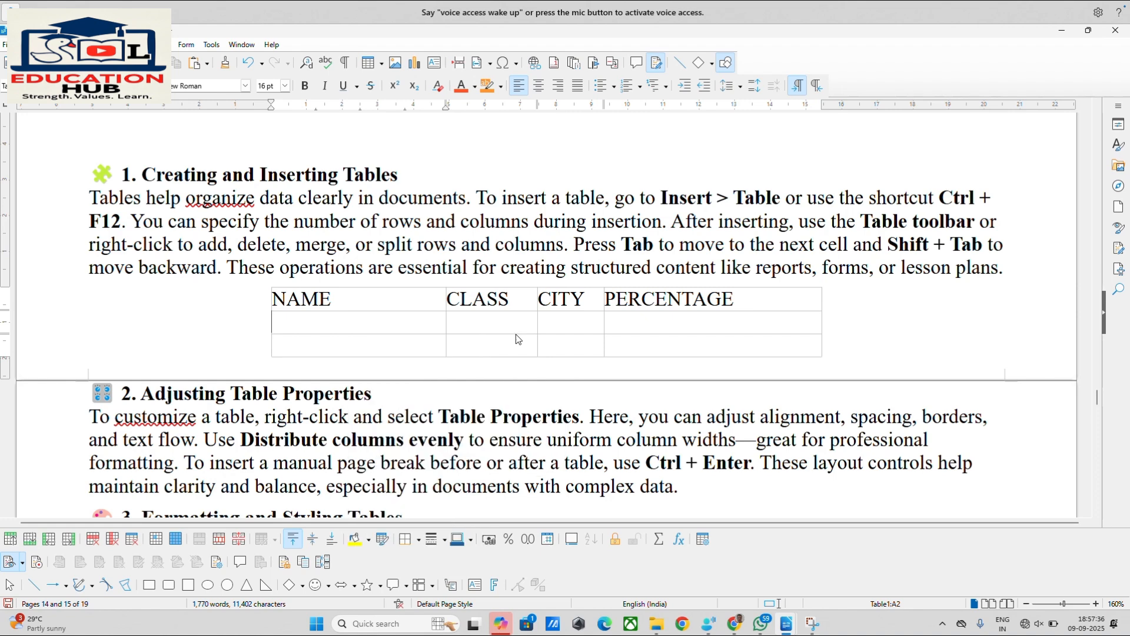
right_click(403, 322)
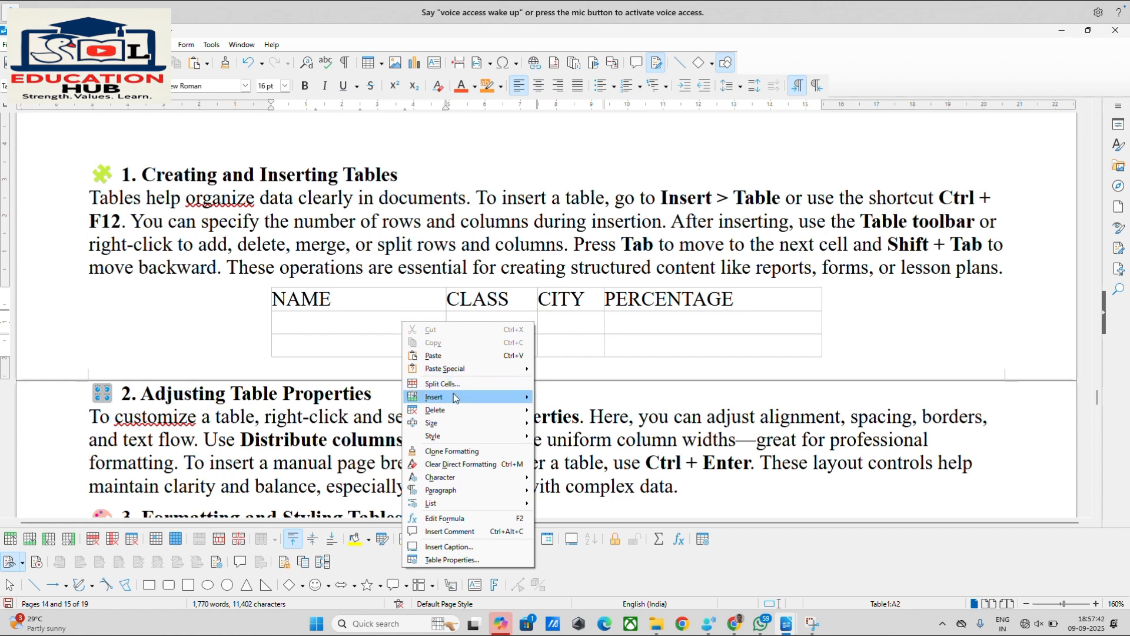
mouse_move(455, 398)
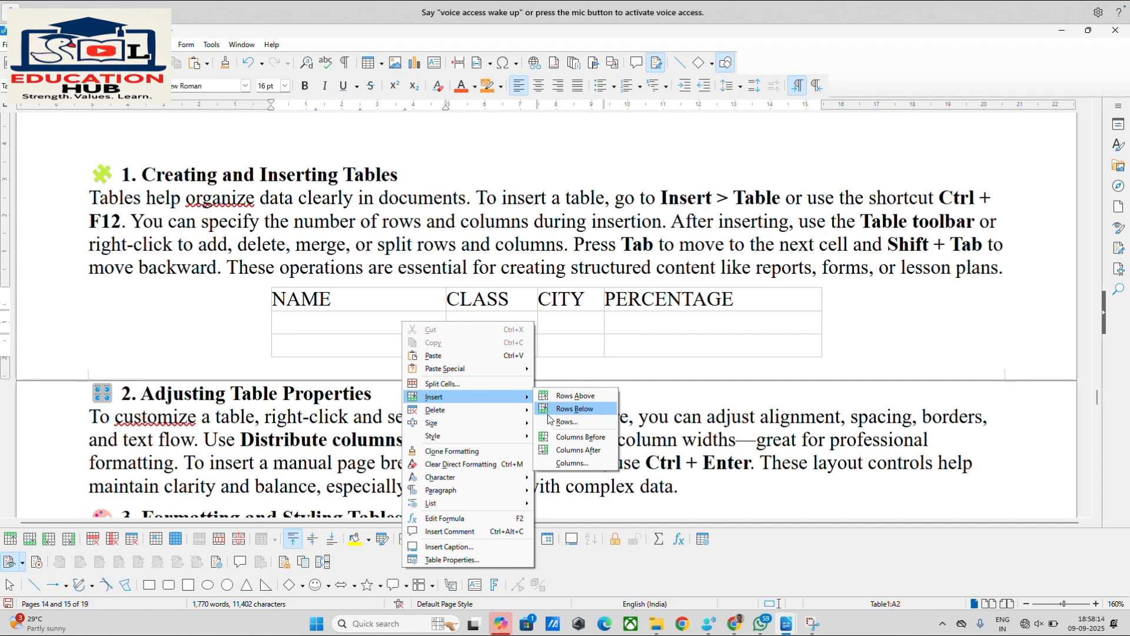
key(Escape)
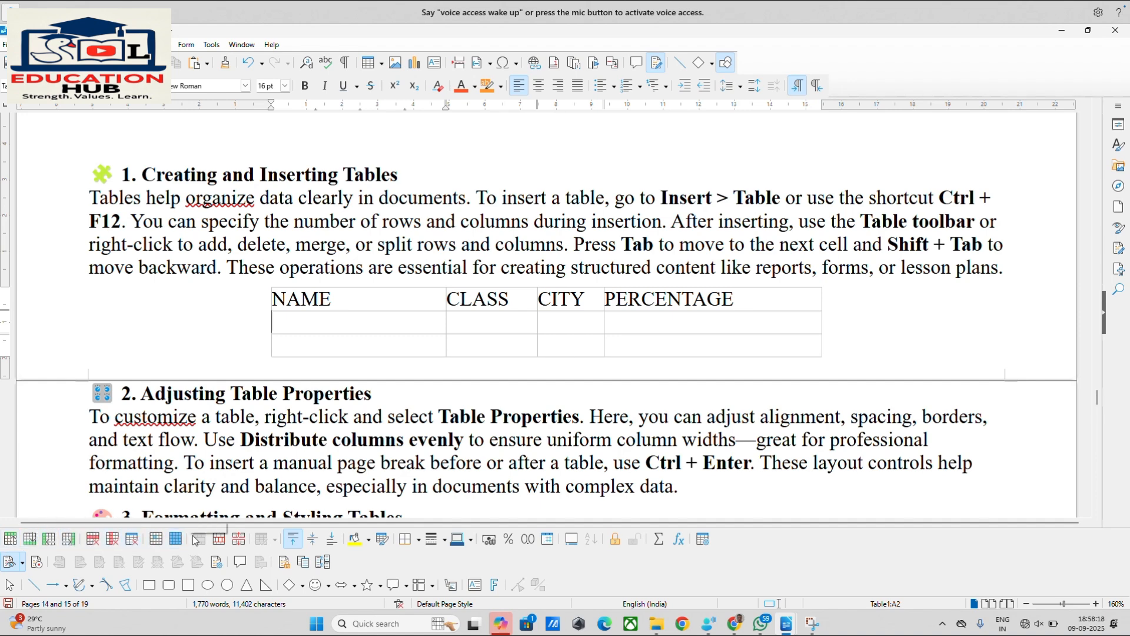
click(9, 565)
Insert a manual page break after the closing sentence of section 2, Adjusting Table Properties.
scroll(204, 504, down, 5)
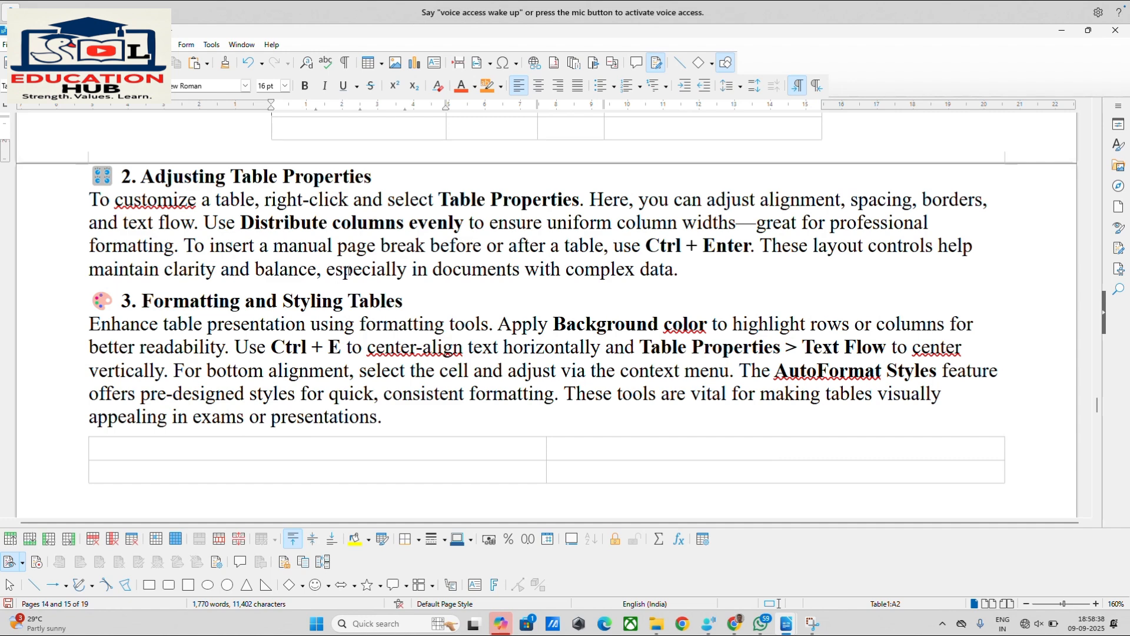
click(684, 273)
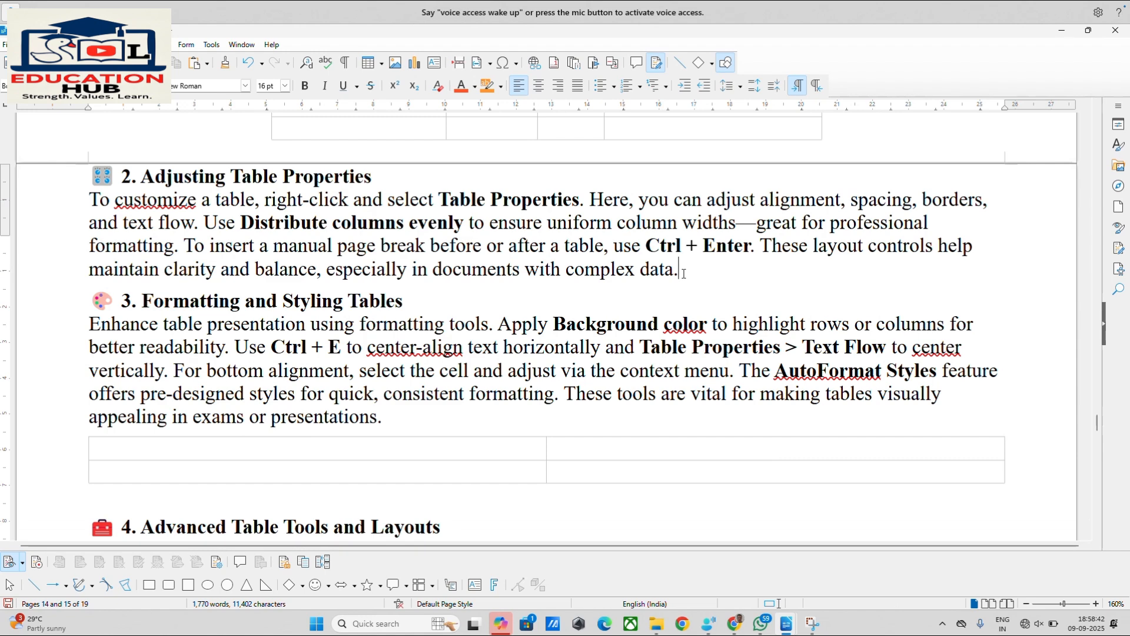
scroll(684, 273, up, 3)
scroll(684, 273, down, 1)
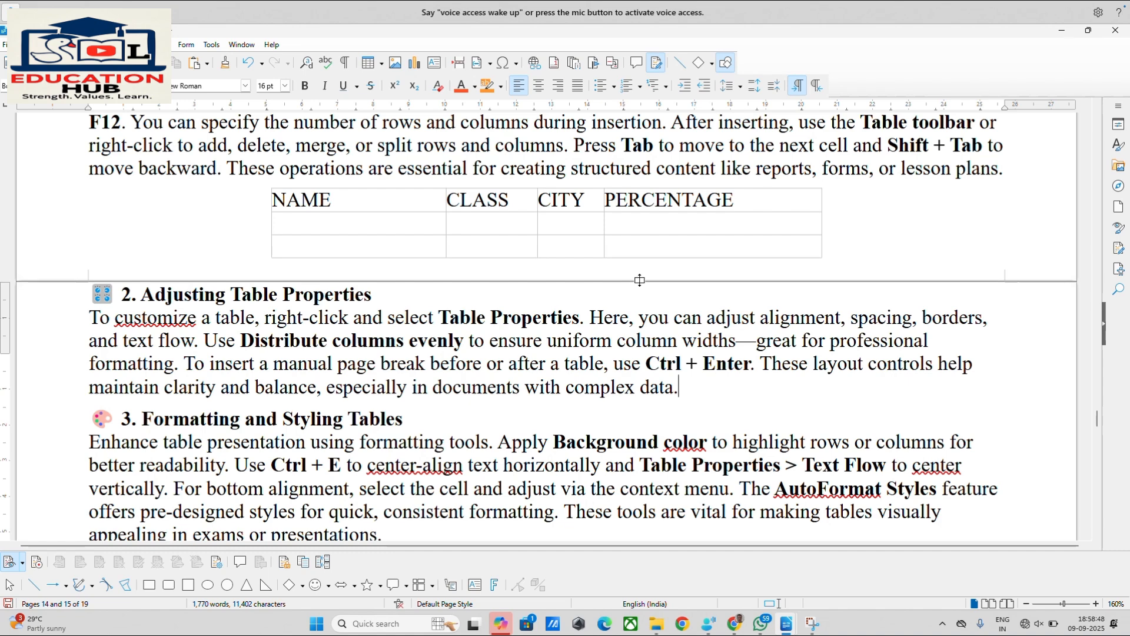
scroll(636, 263, down, 3)
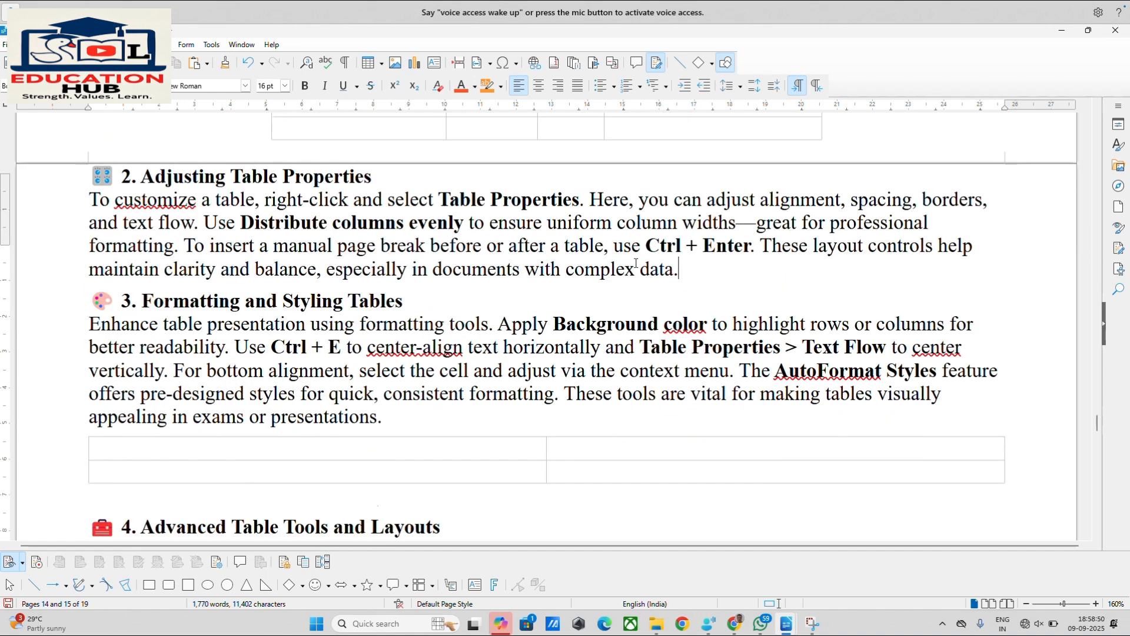
scroll(636, 263, down, 1)
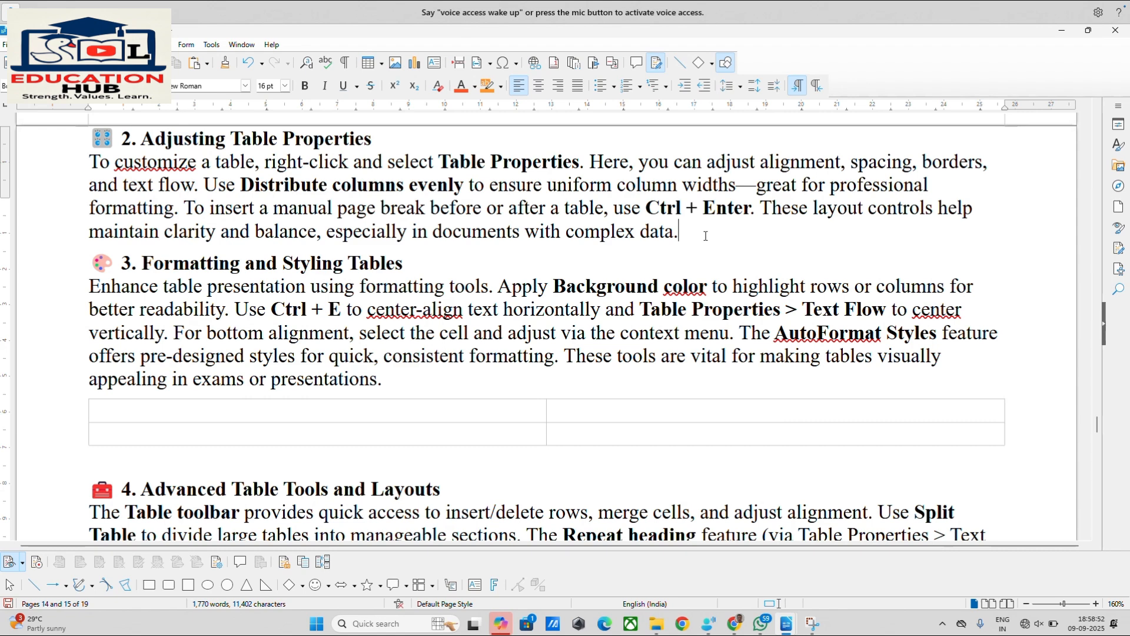
key(Return)
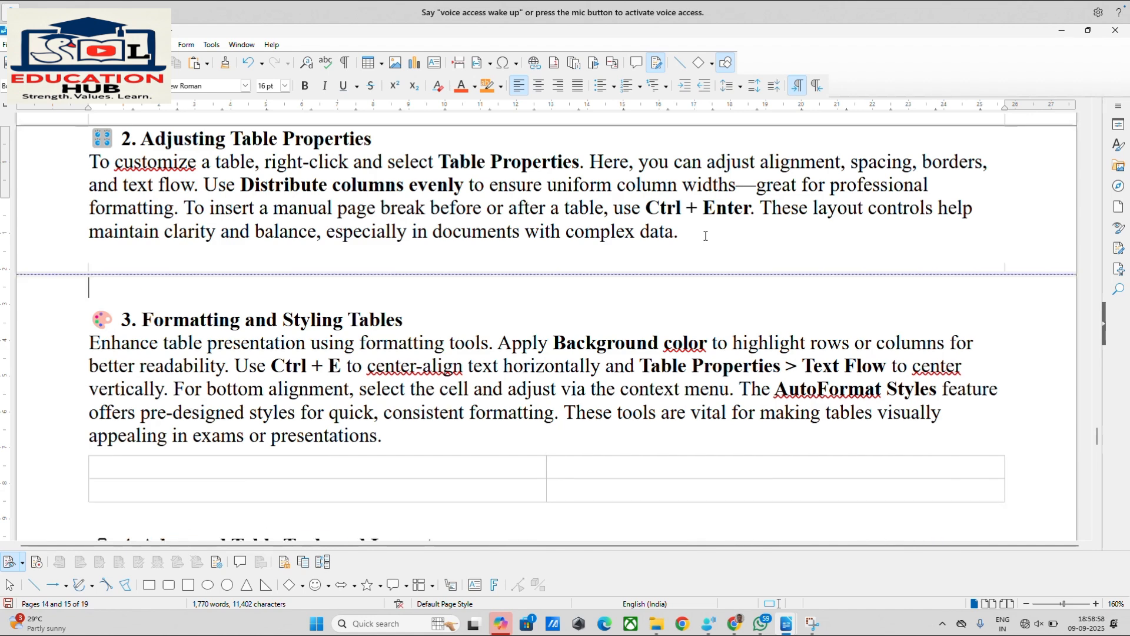
key(ctrl+Return)
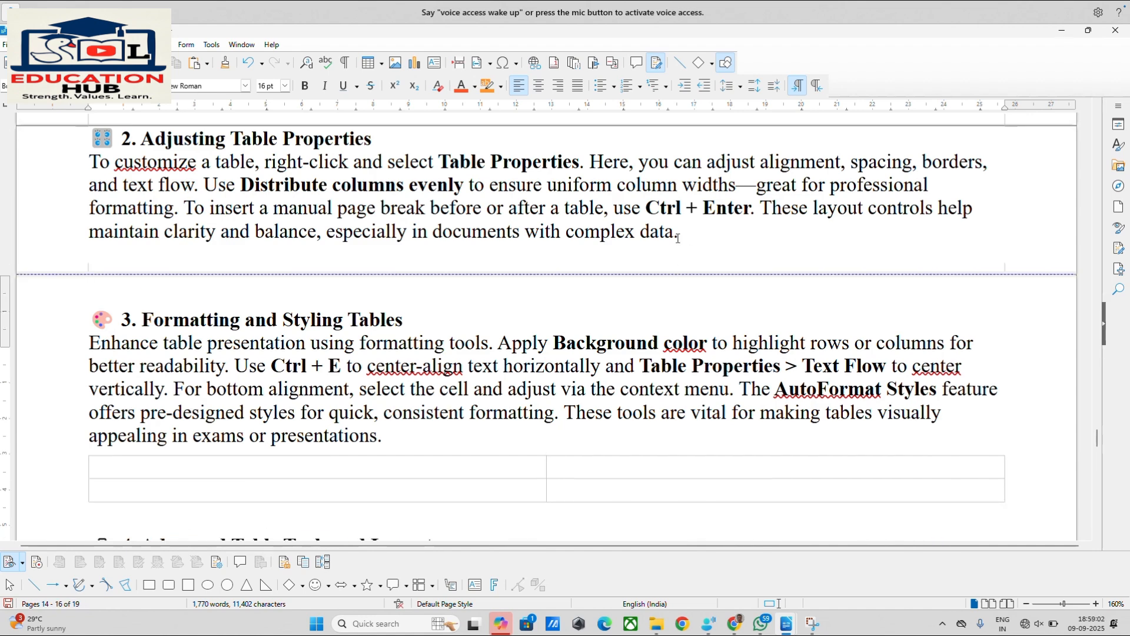
Delete the blank paragraphs around the page break between section 2 and section 3.
scroll(677, 237, up, 6)
scroll(677, 238, down, 5)
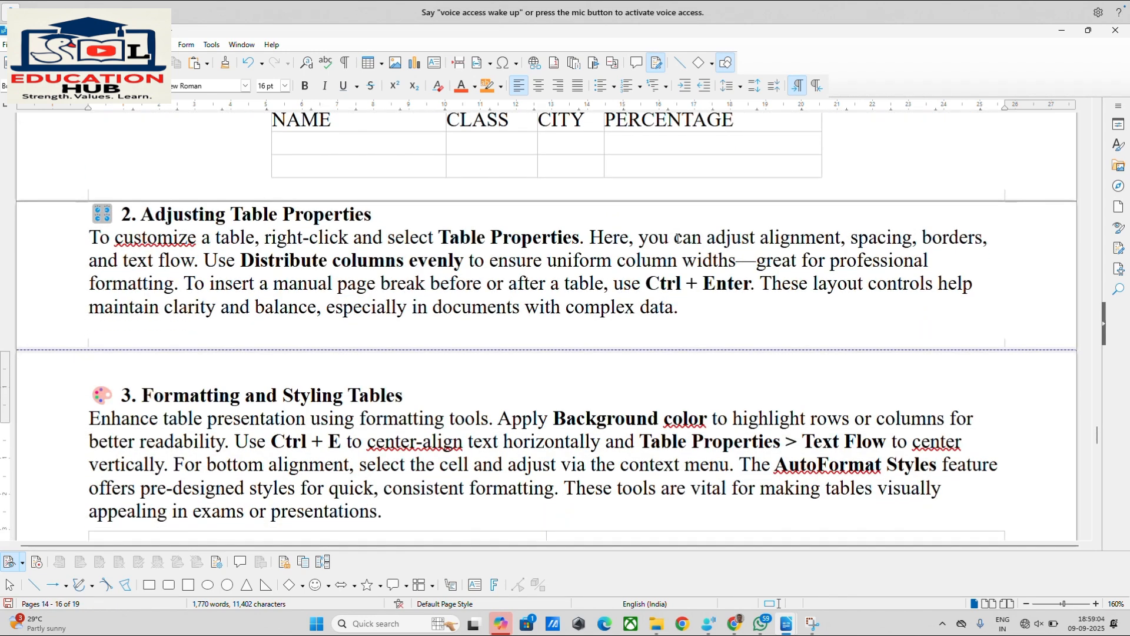
key(BackSpace)
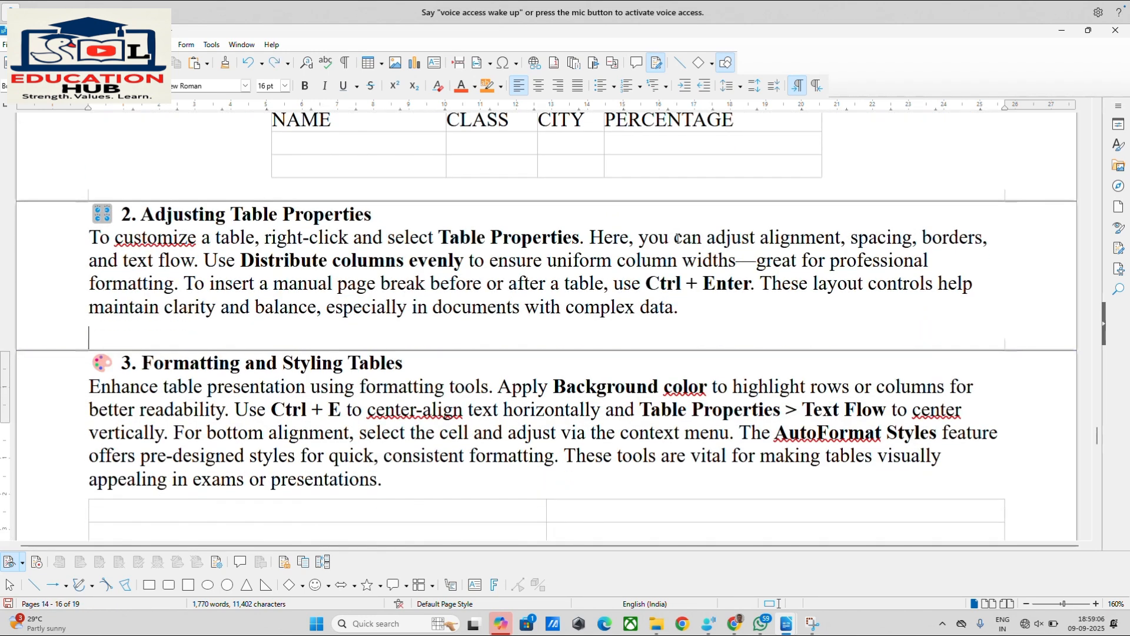
key(BackSpace)
key(Delete)
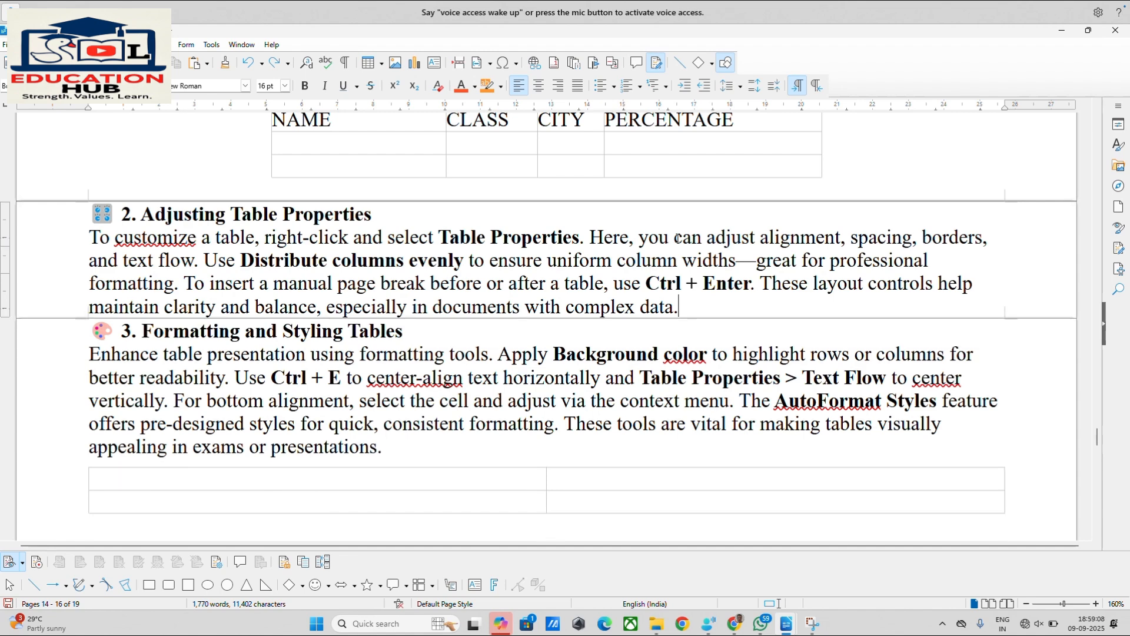
Add one blank paragraph after the closing sentence of section 2.
scroll(678, 238, up, 5)
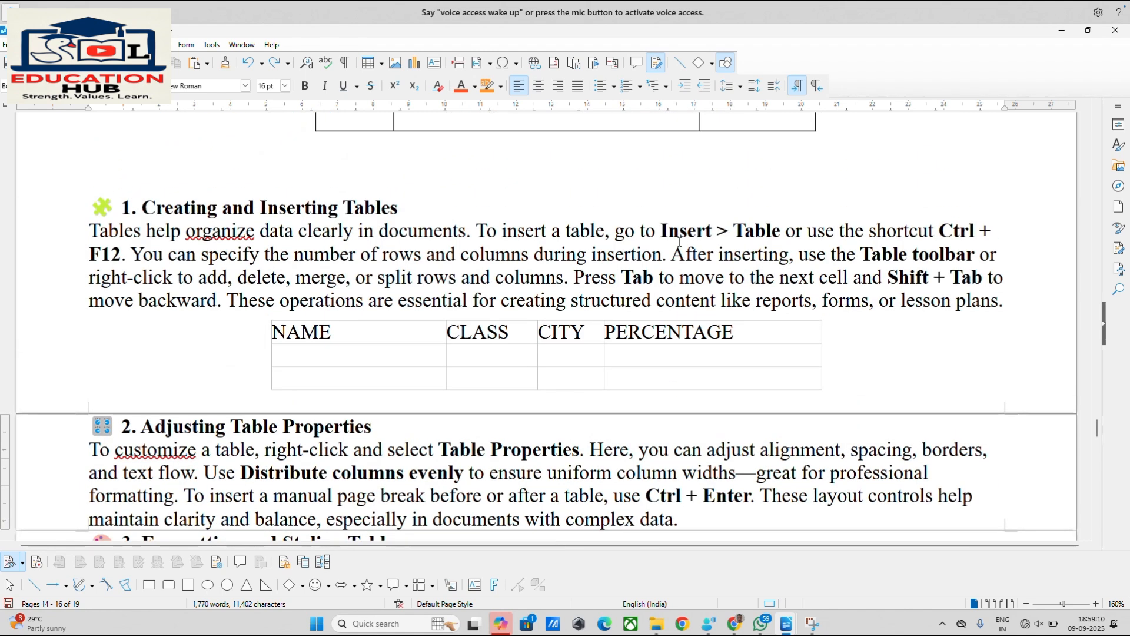
right_click(675, 533)
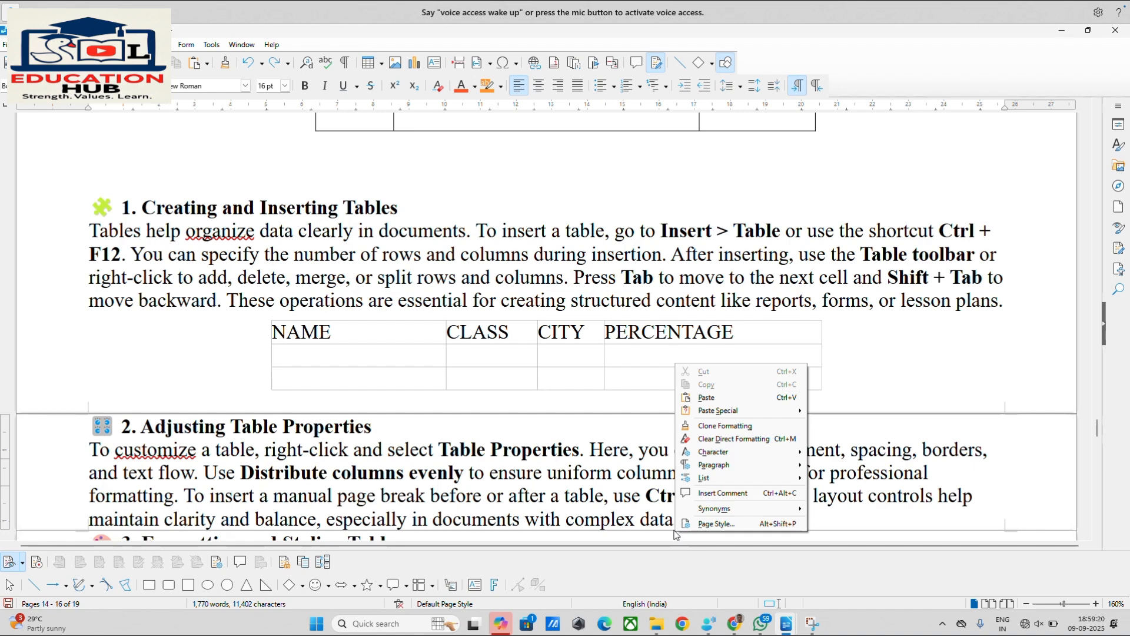
click(676, 535)
scroll(646, 518, down, 3)
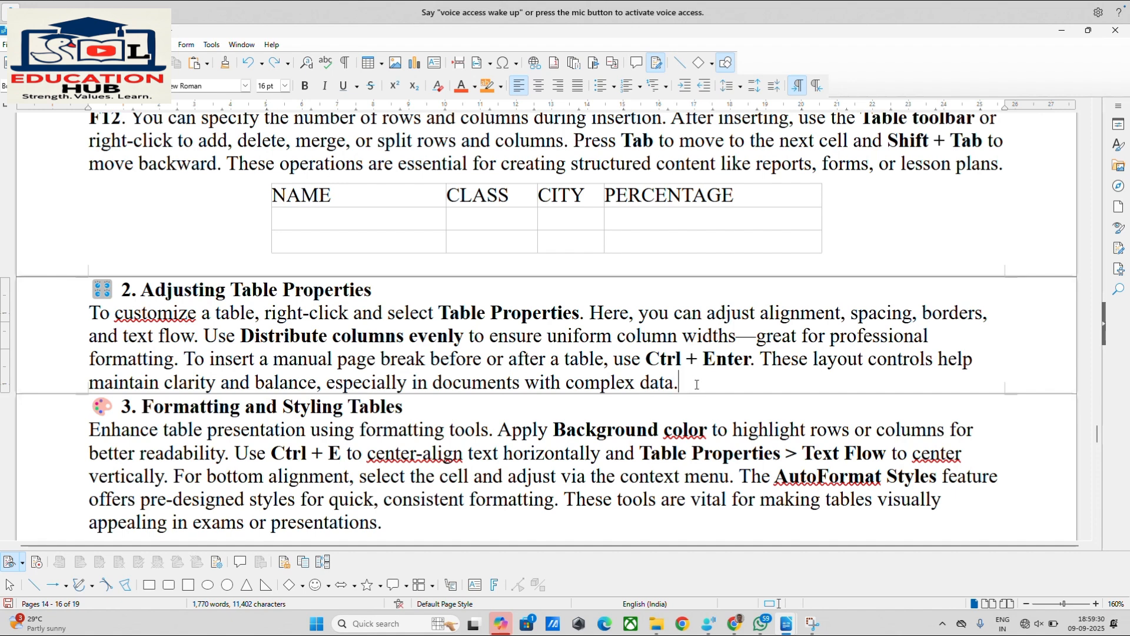
key(Return)
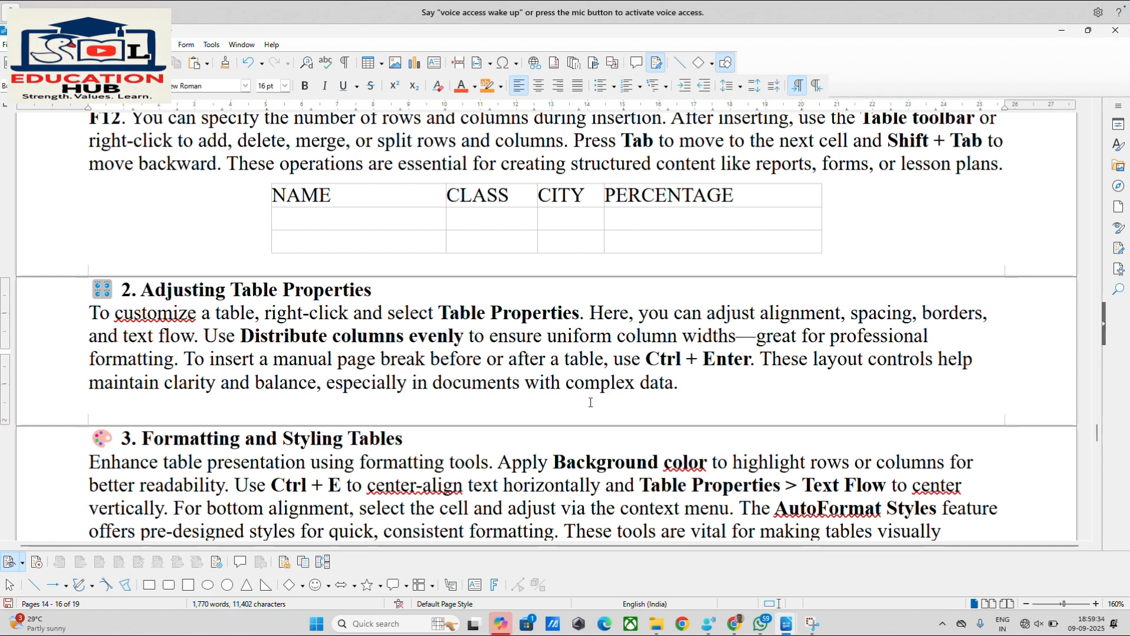
Undo the blank paragraph and the earlier shift of the border between NAME and CLASS.
key(ctrl+z)
key(ctrl+z)
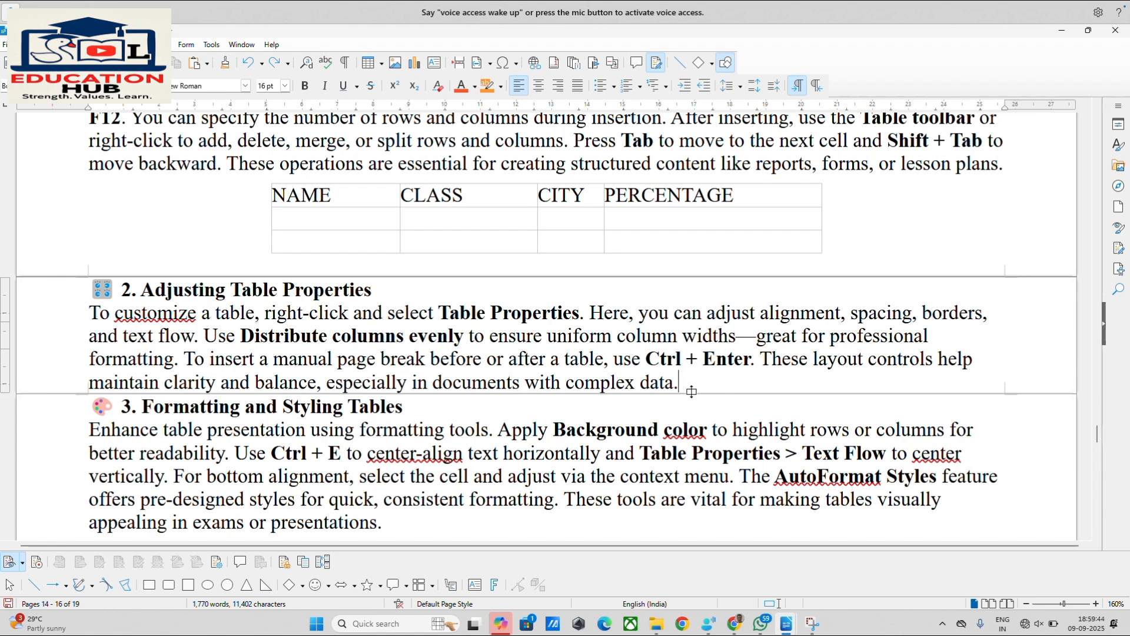
Insert three blank paragraphs below the text of section 2, Adjusting Table Properties.
key(Return)
key(Return)
key(Return)
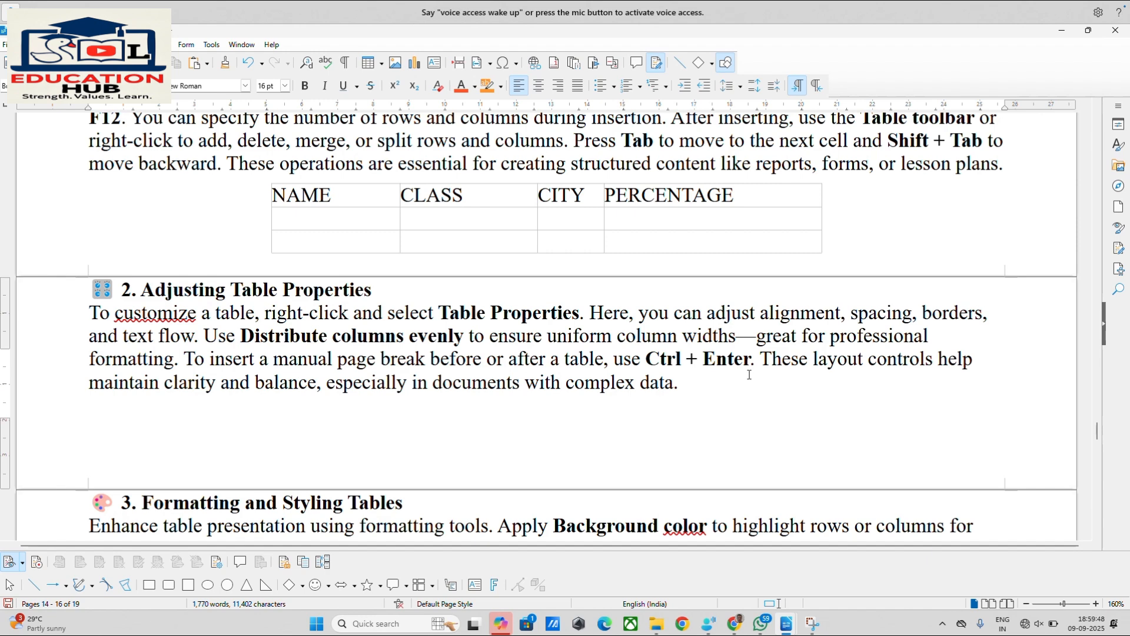
Fill the first row of section 3's two-column table with the sample text WERTERTWERT` and RTRTR.
scroll(712, 428, down, 3)
scroll(712, 428, down, 10)
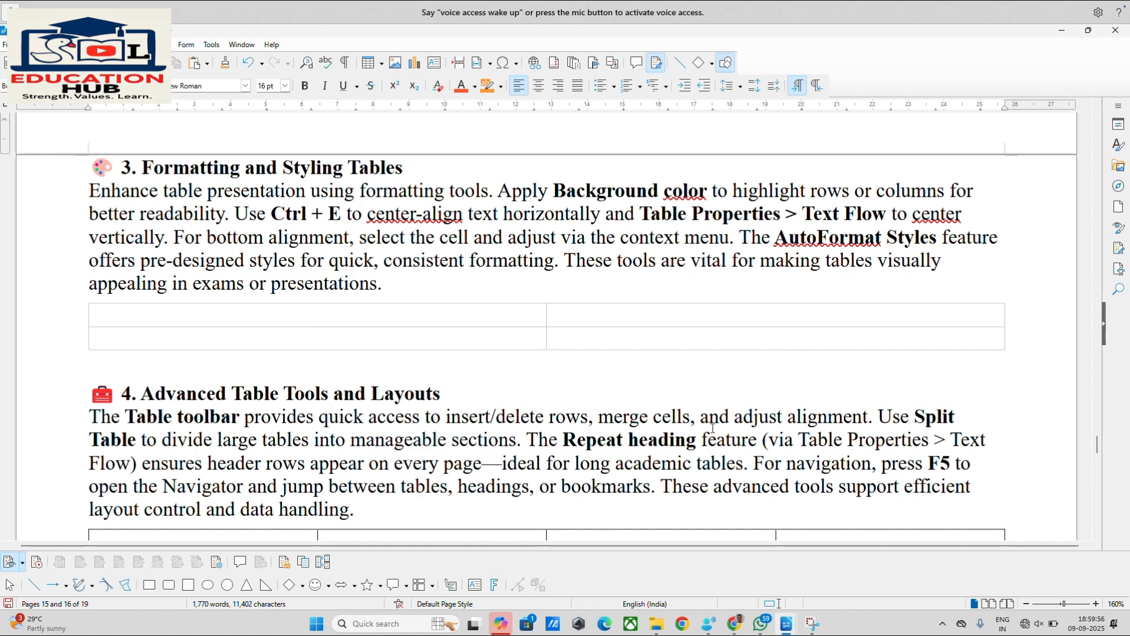
click(454, 315)
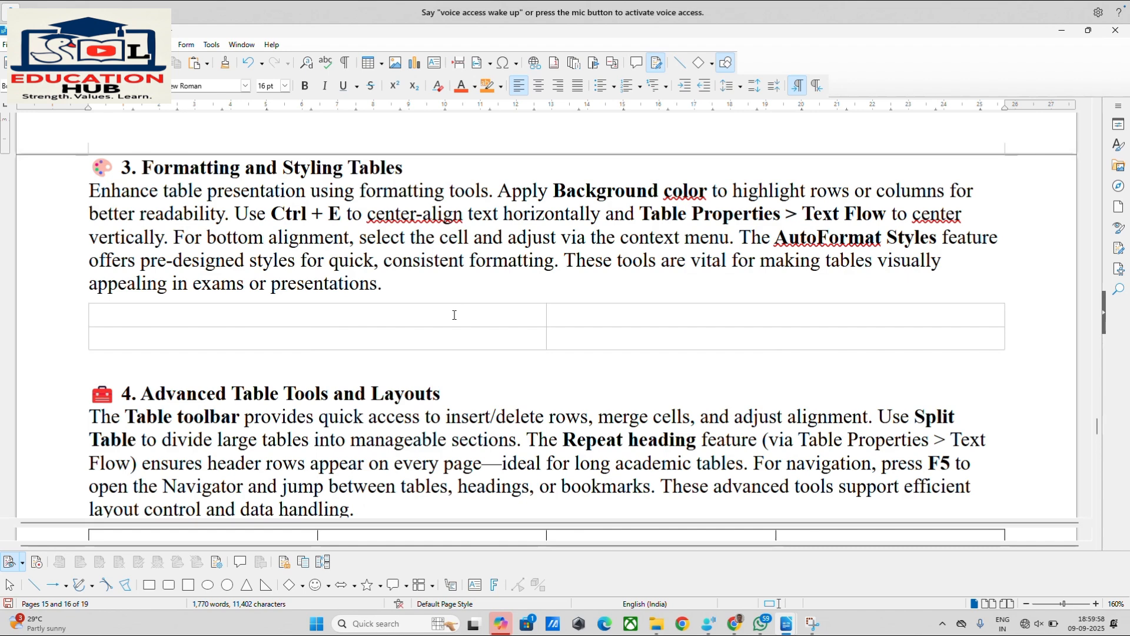
text(WERTERT)
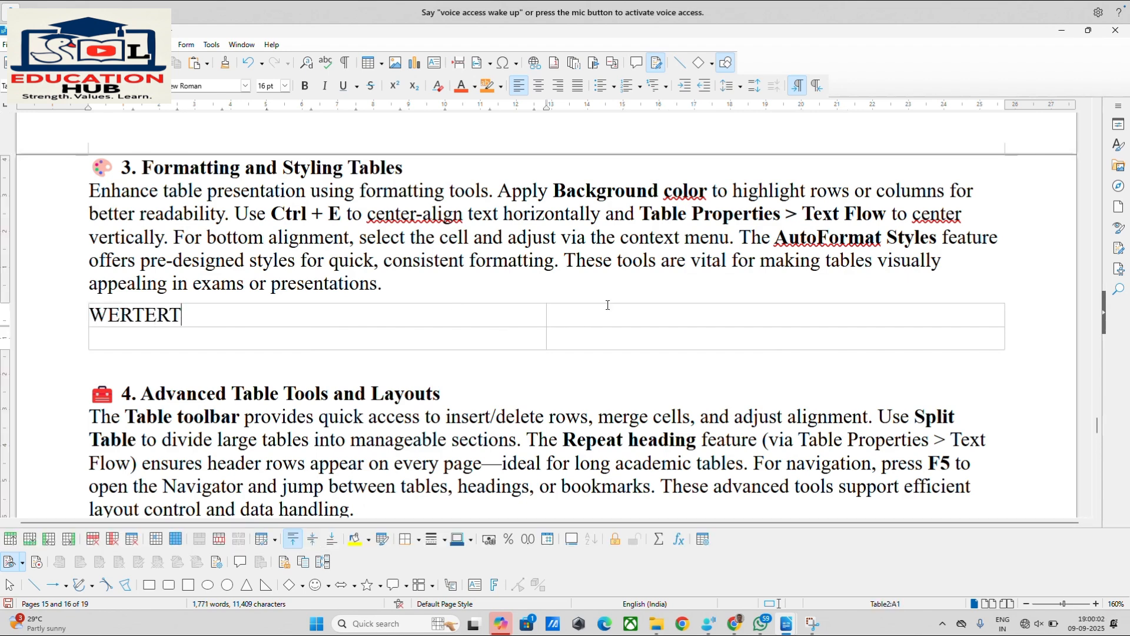
text(WERT`)
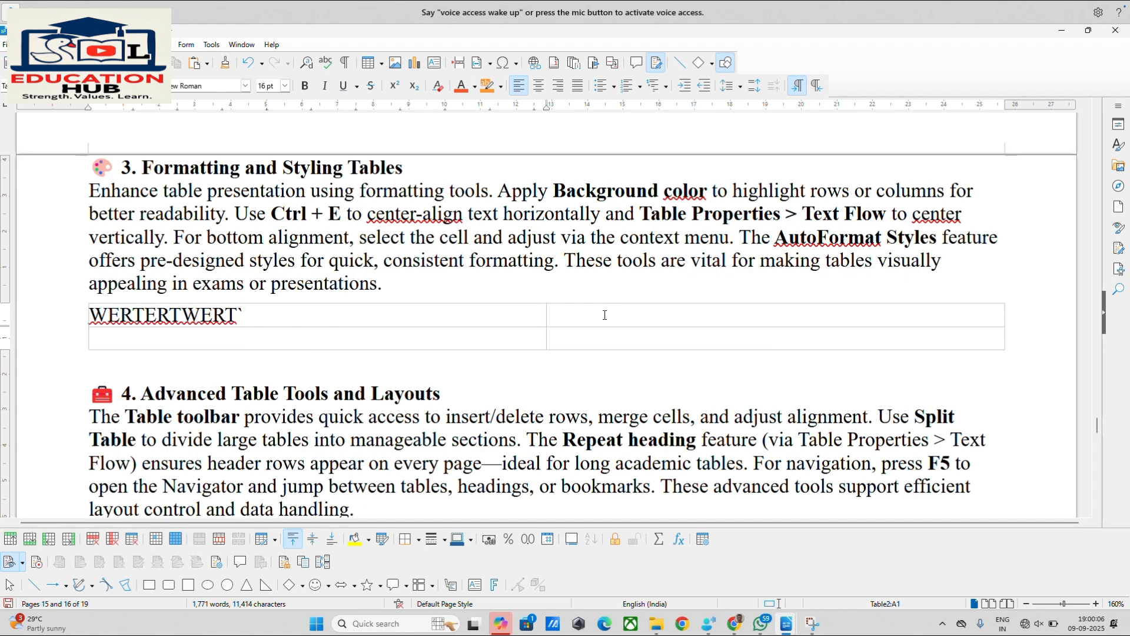
click(605, 315)
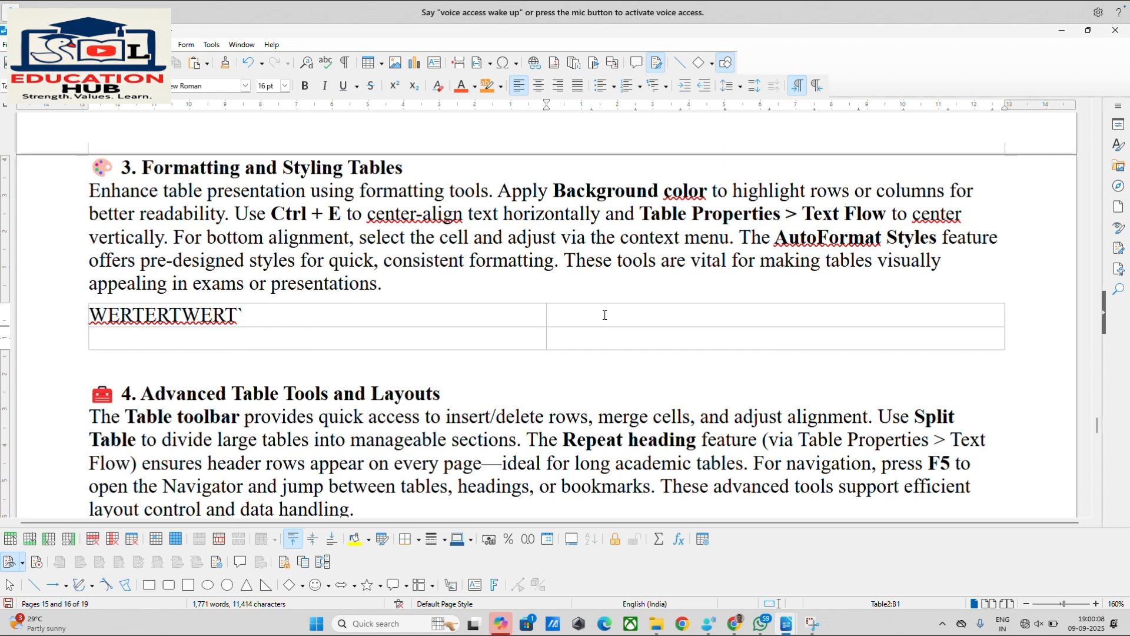
text(RTRTR)
Insert a blank paragraph between section 3's text and its two-column table.
click(75, 322)
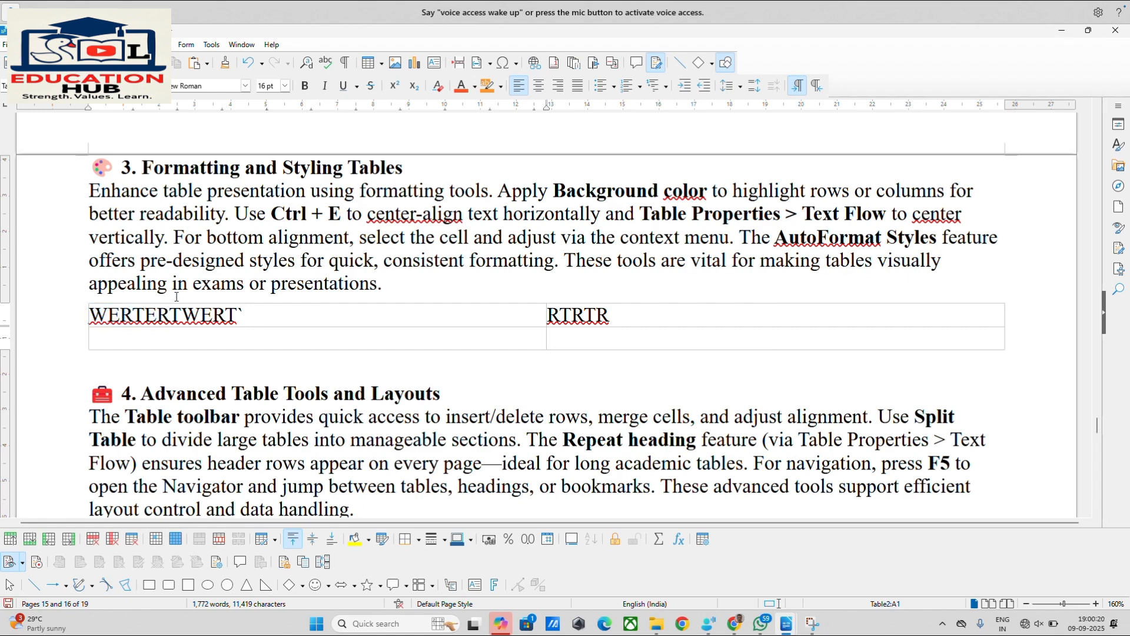
click(413, 291)
key(Return)
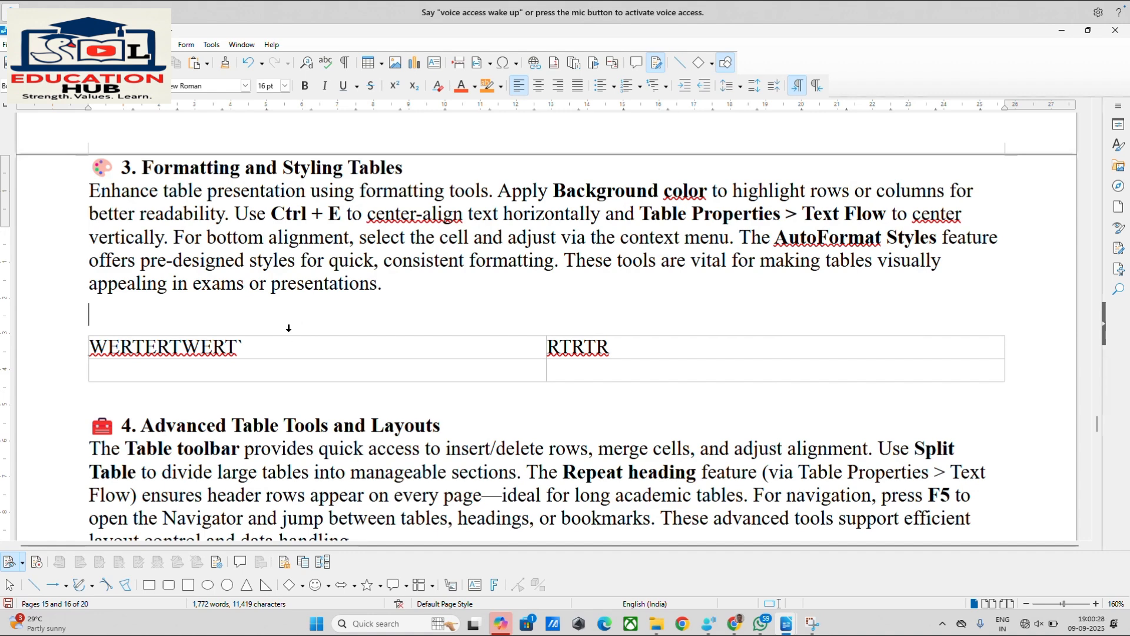
Select the first column and then the first row of section 3's two-column table.
click(288, 328)
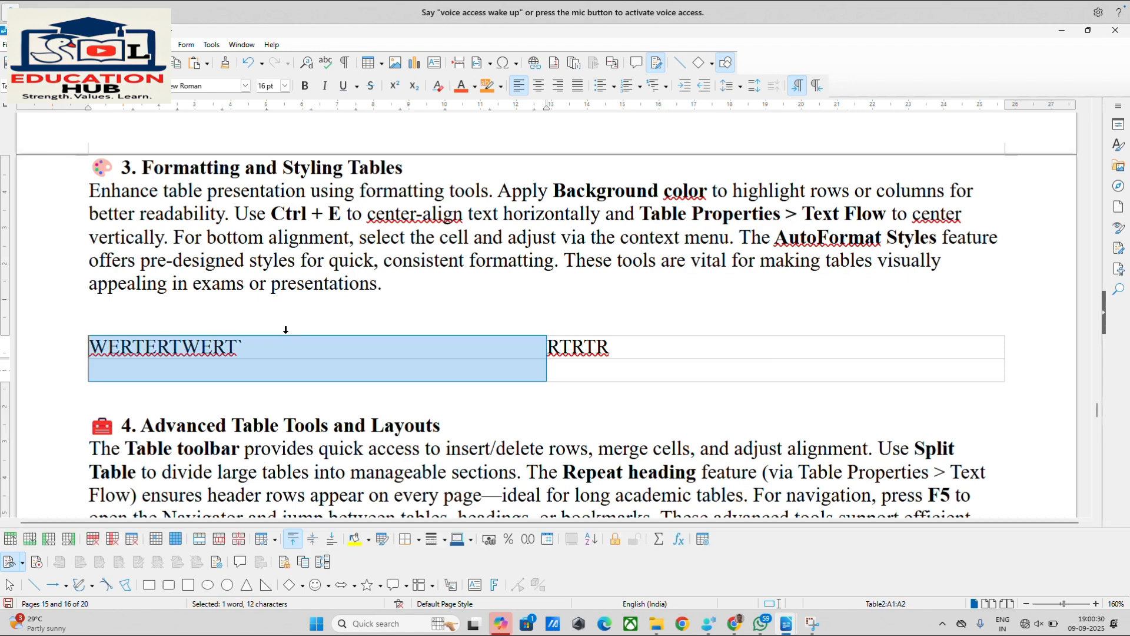
click(257, 347)
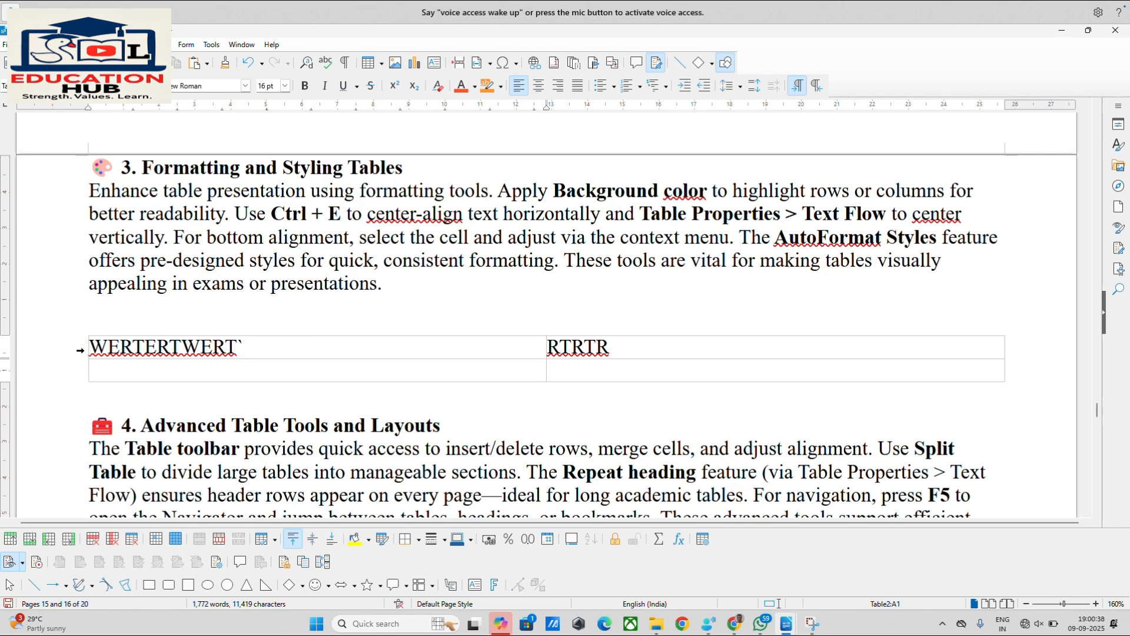
click(80, 350)
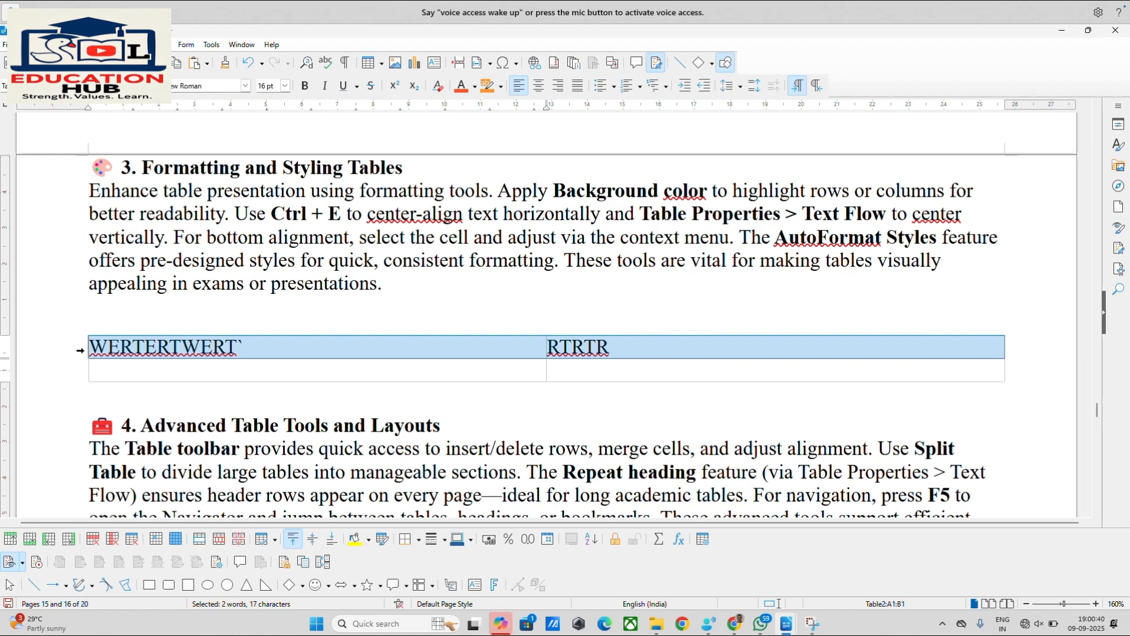
click(117, 344)
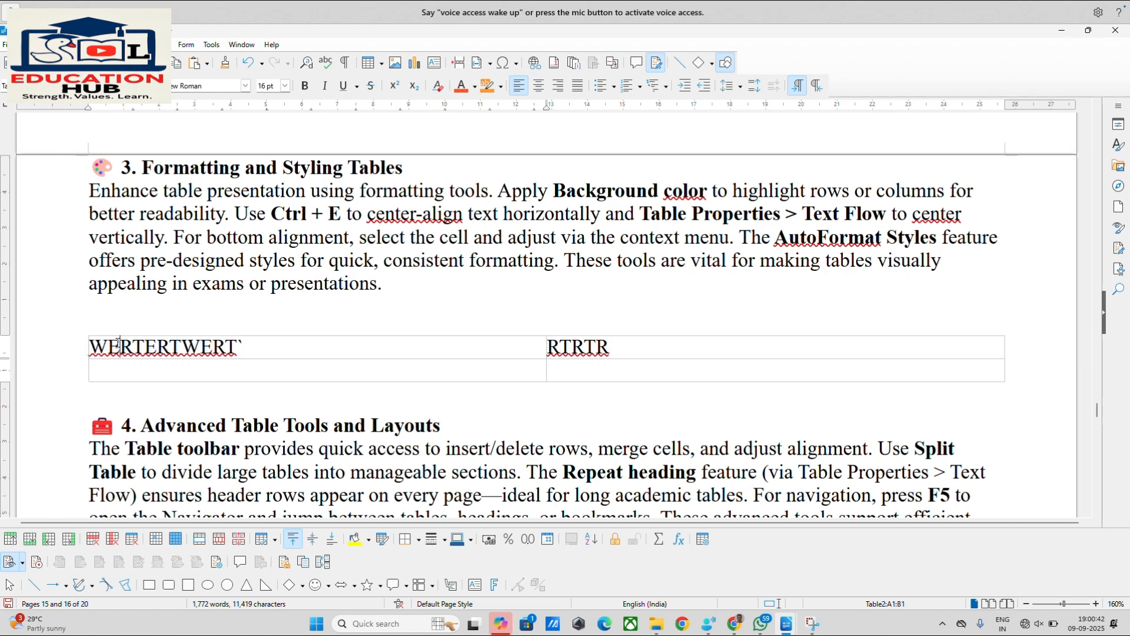
Cycle the text alignment of section 3's whole table through centered, right-aligned and left-aligned.
click(80, 329)
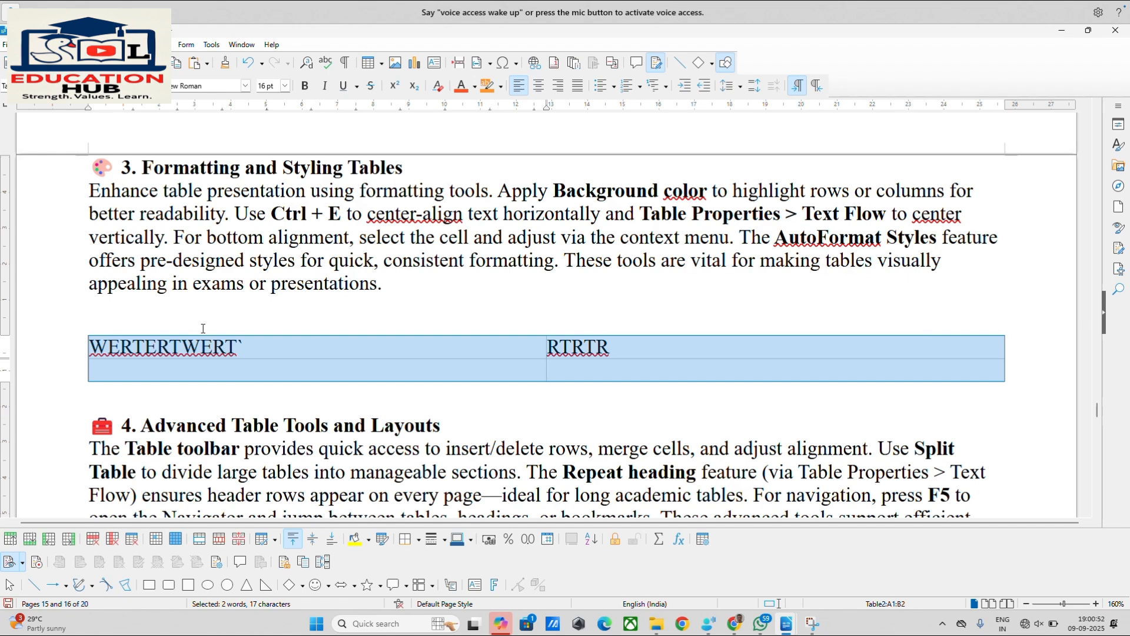
key(ctrl+e)
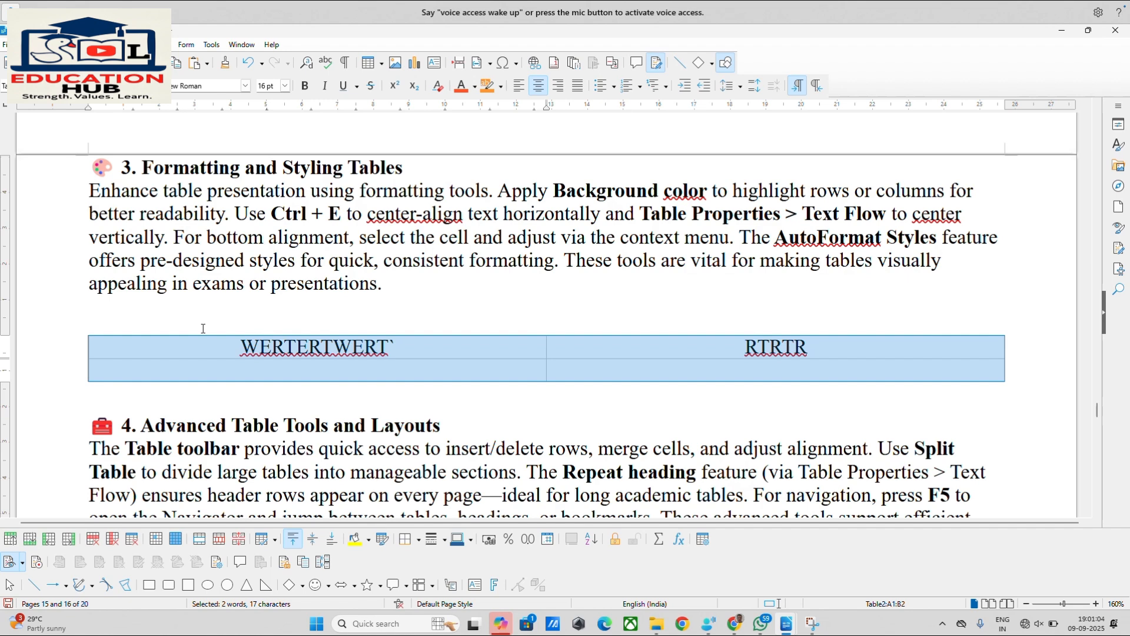
key(ctrl+r)
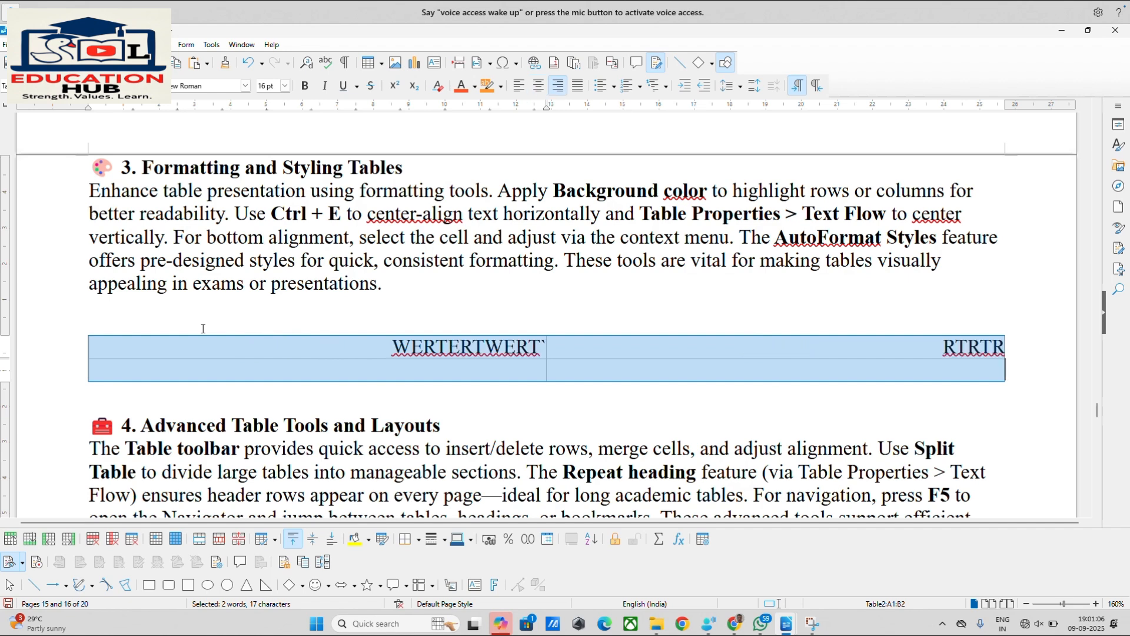
key(ctrl+l)
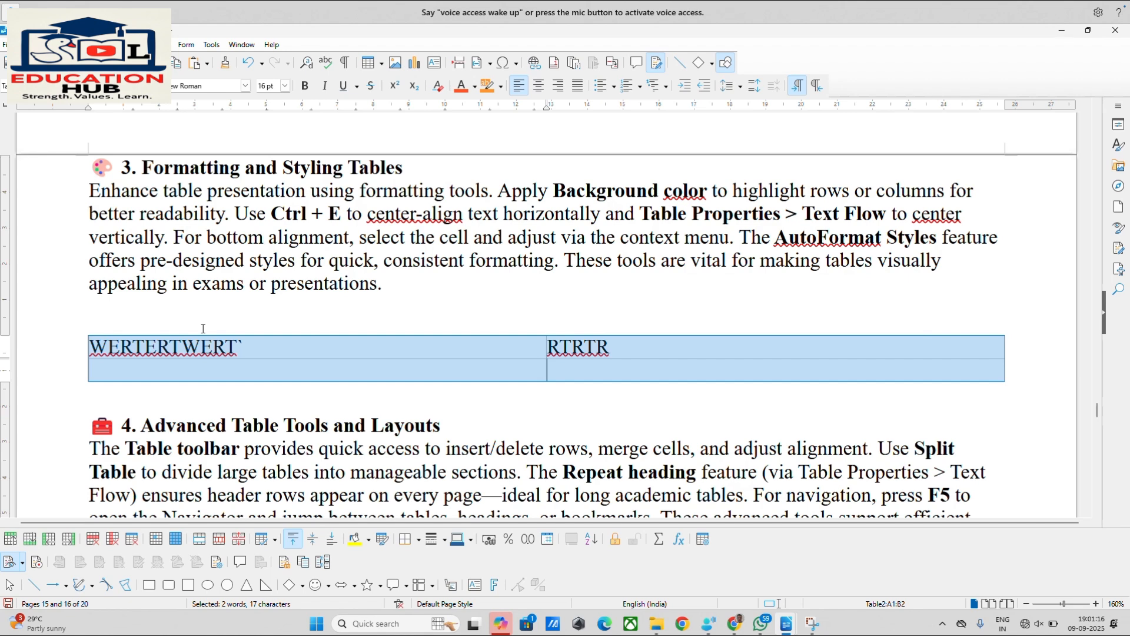
Review section 4 on advanced table tools and the text and tables of the preceding sections.
scroll(203, 328, down, 3)
scroll(204, 328, up, 2)
scroll(203, 330, down, 2)
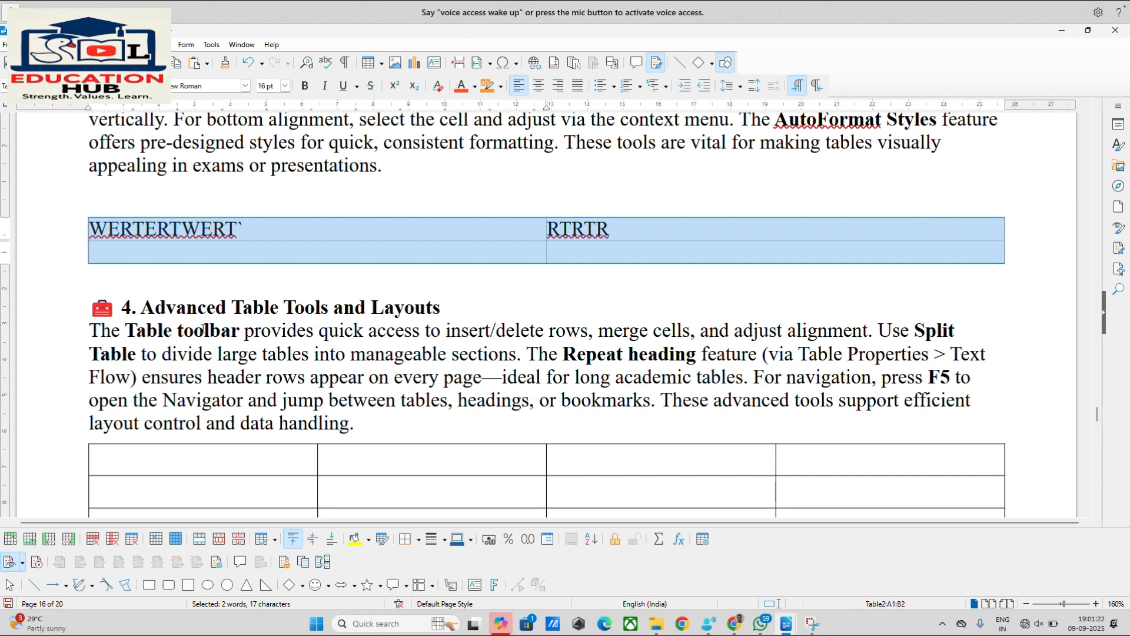
scroll(204, 328, down, 1)
scroll(203, 327, up, 3)
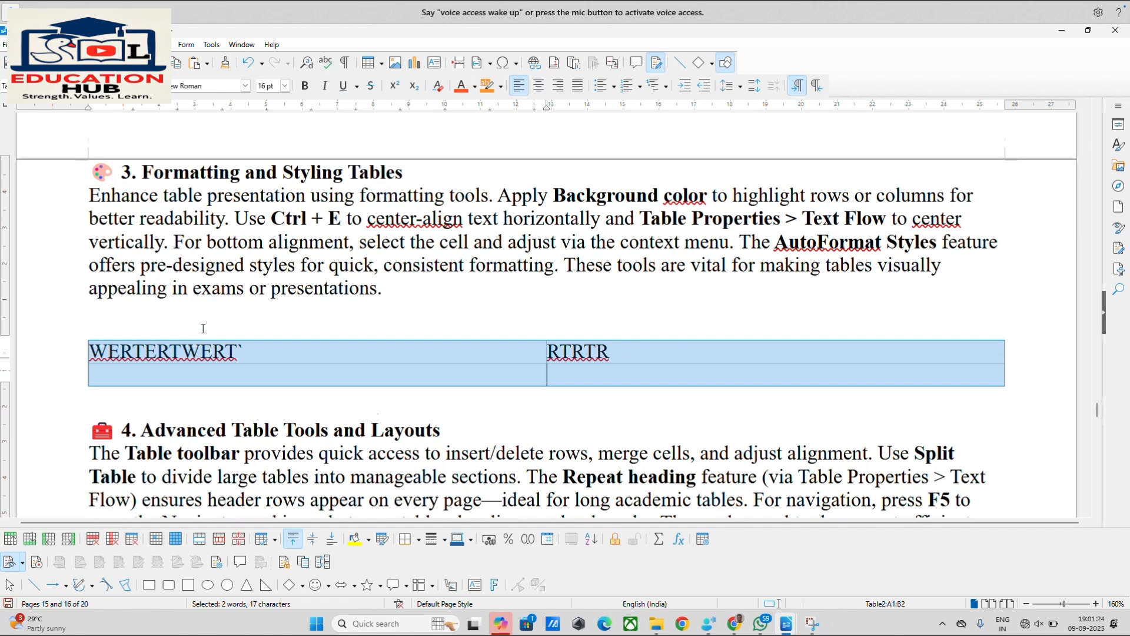
scroll(203, 328, down, 5)
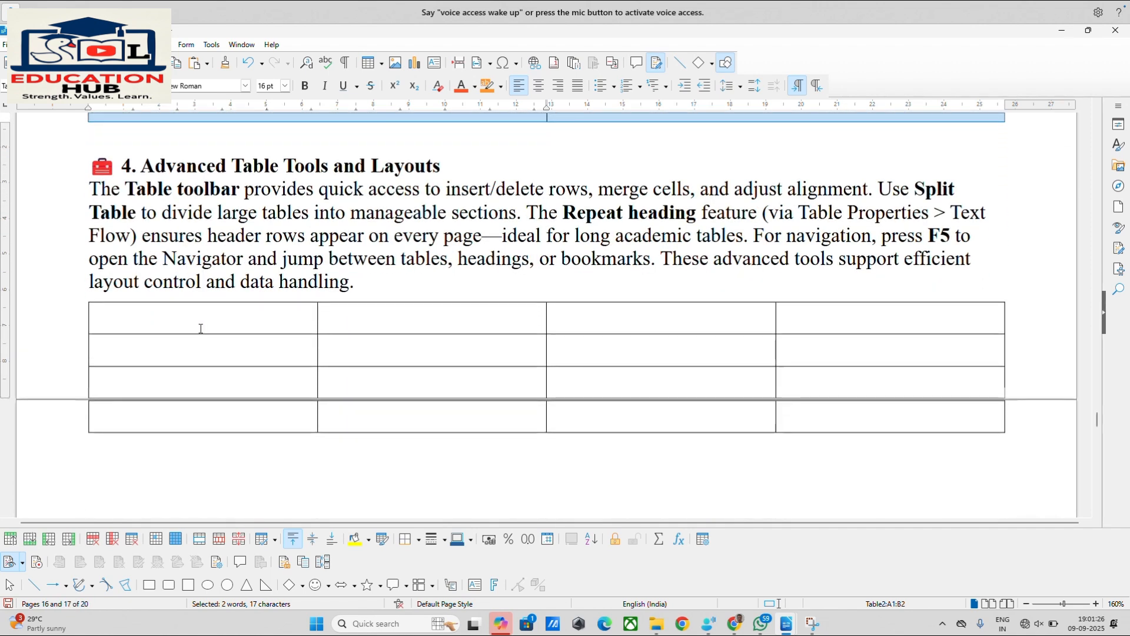
click(169, 319)
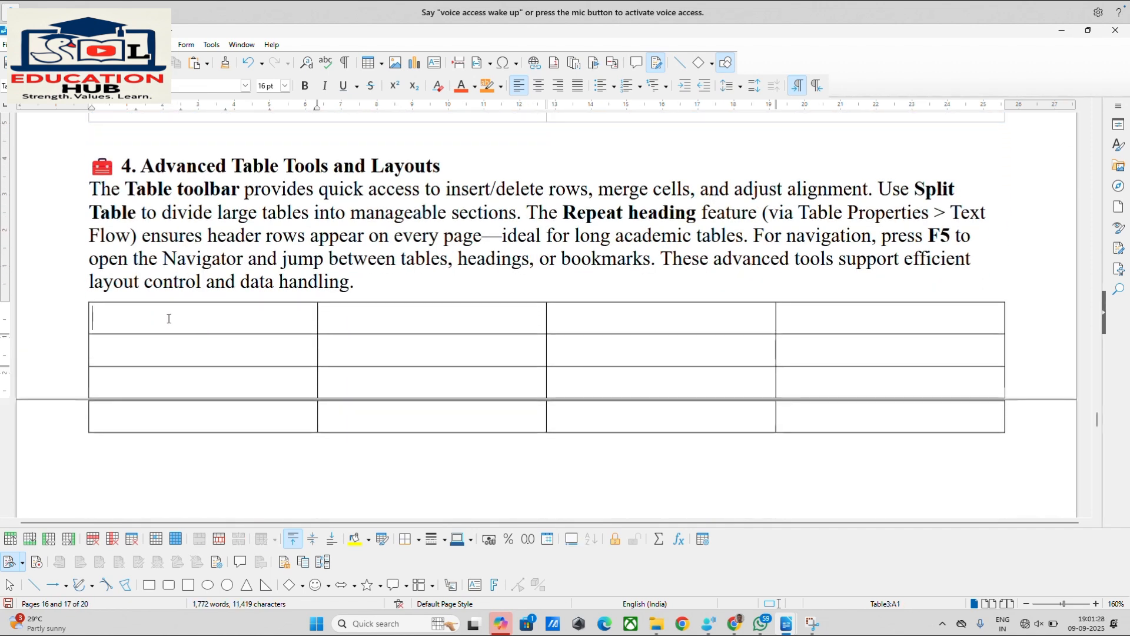
scroll(169, 319, up, 15)
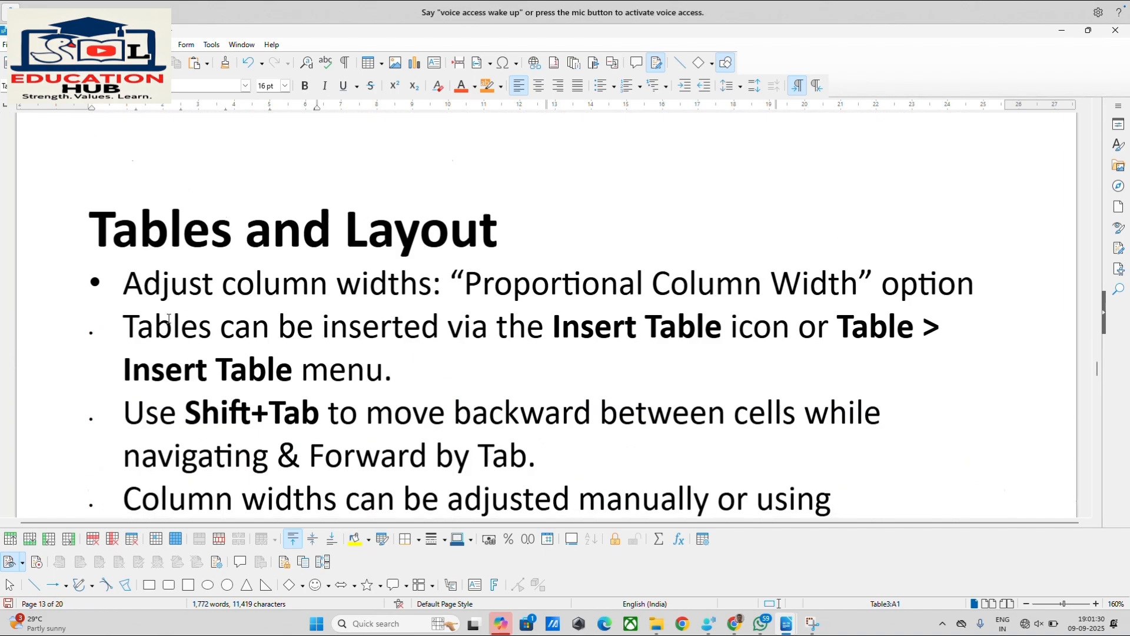
scroll(169, 319, up, 1)
scroll(169, 318, down, 10)
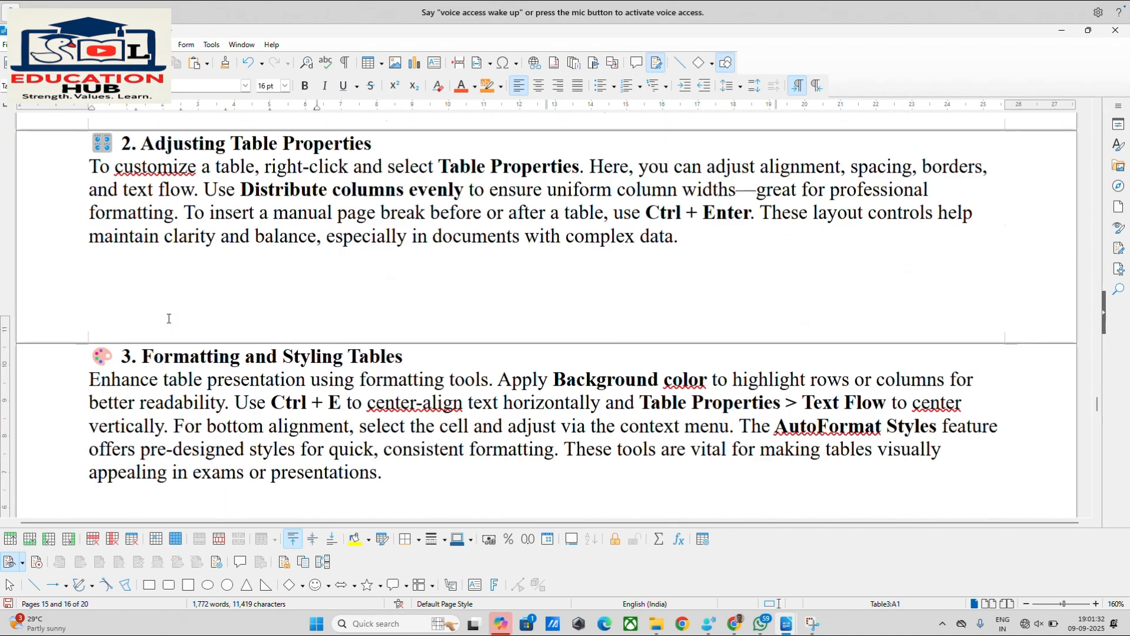
scroll(169, 318, up, 3)
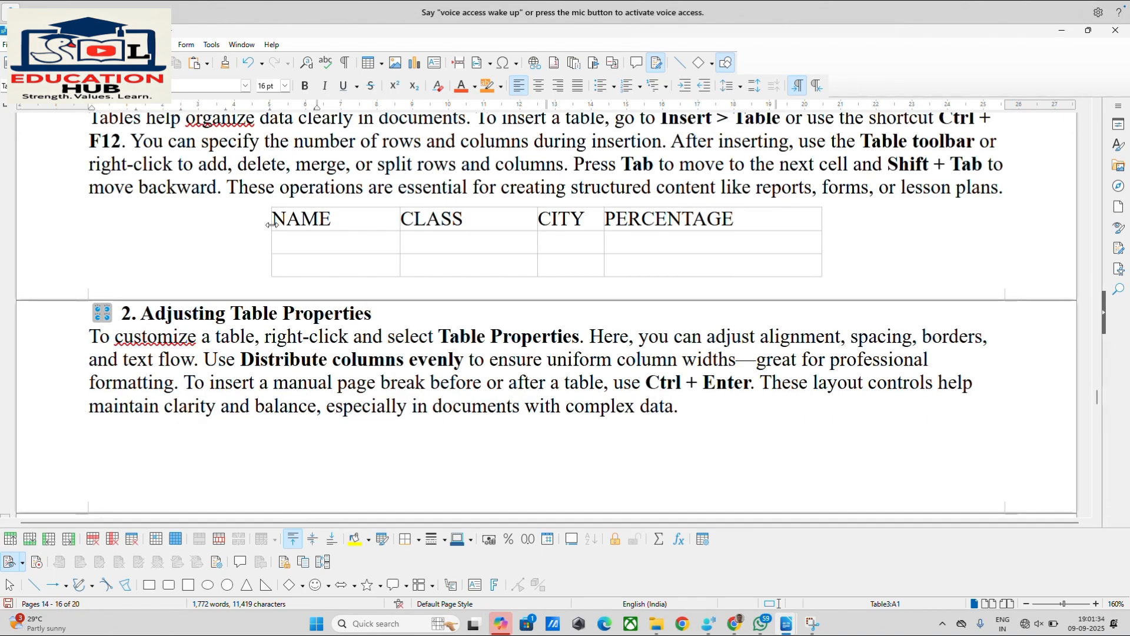
Fill the second row of section 1's table with AFJSALF under NAME and SDF under both CLASS and PERCENTAGE.
click(293, 243)
text(AFJSALF)
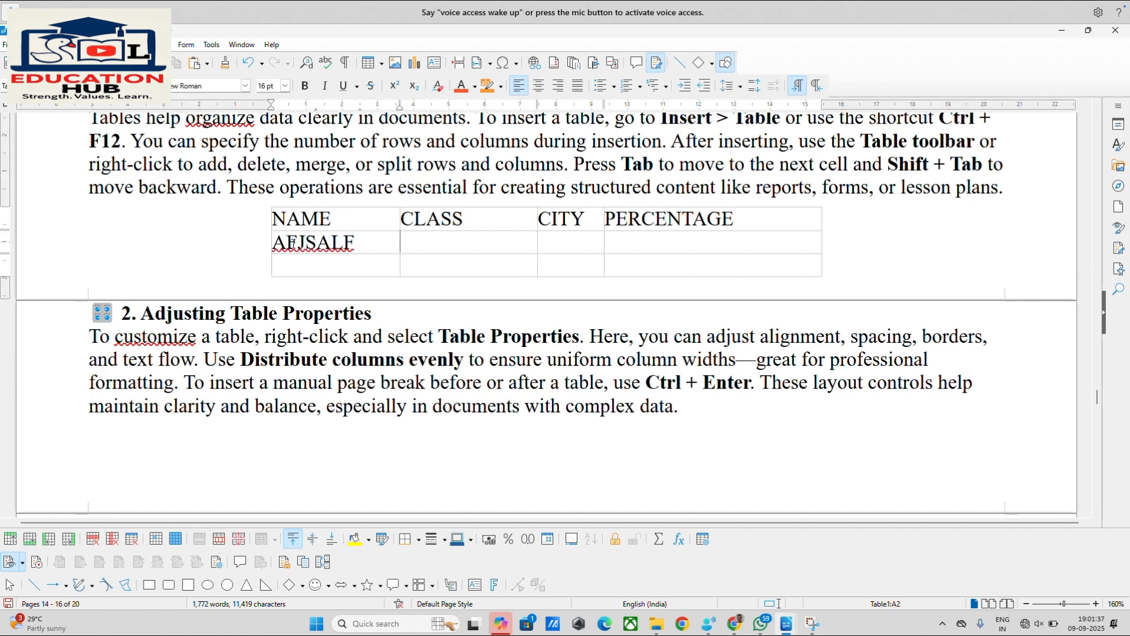
key(Tab)
text(SDF)
key(Tab)
key(Tab)
text(SDF)
key(Tab)
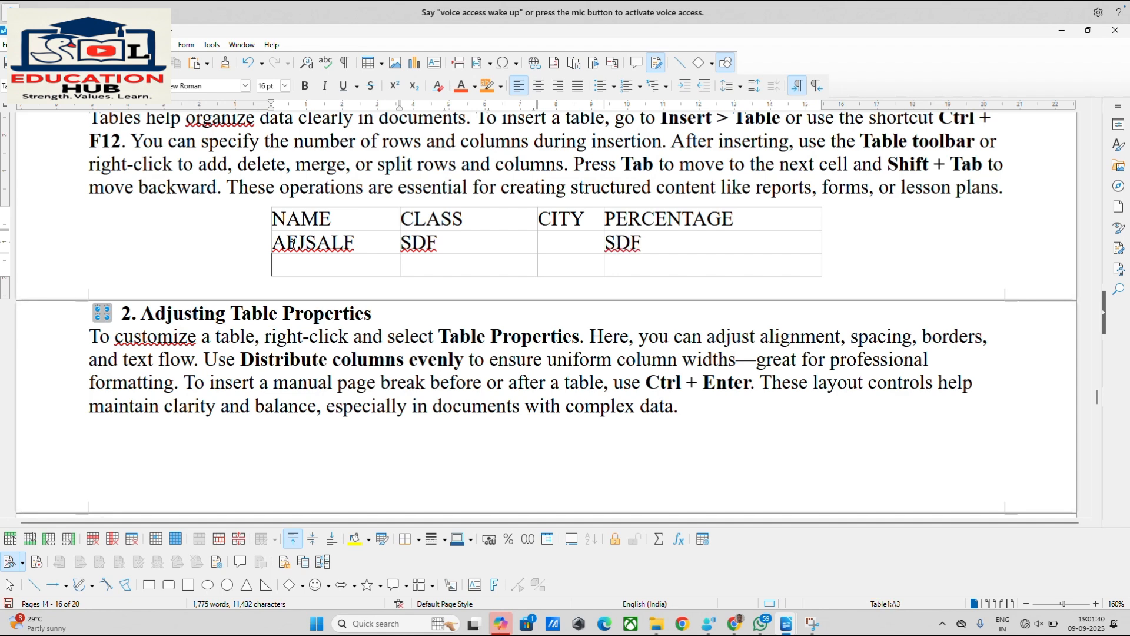
Append three empty rows to the end of section 1's table by advancing past its last cell.
key(Tab)
key(Tab)
key(Tab)
key(Tab)
key(Tab)
key(Tab)
key(Tab)
key(Tab)
key(Tab)
key(Tab)
key(Tab)
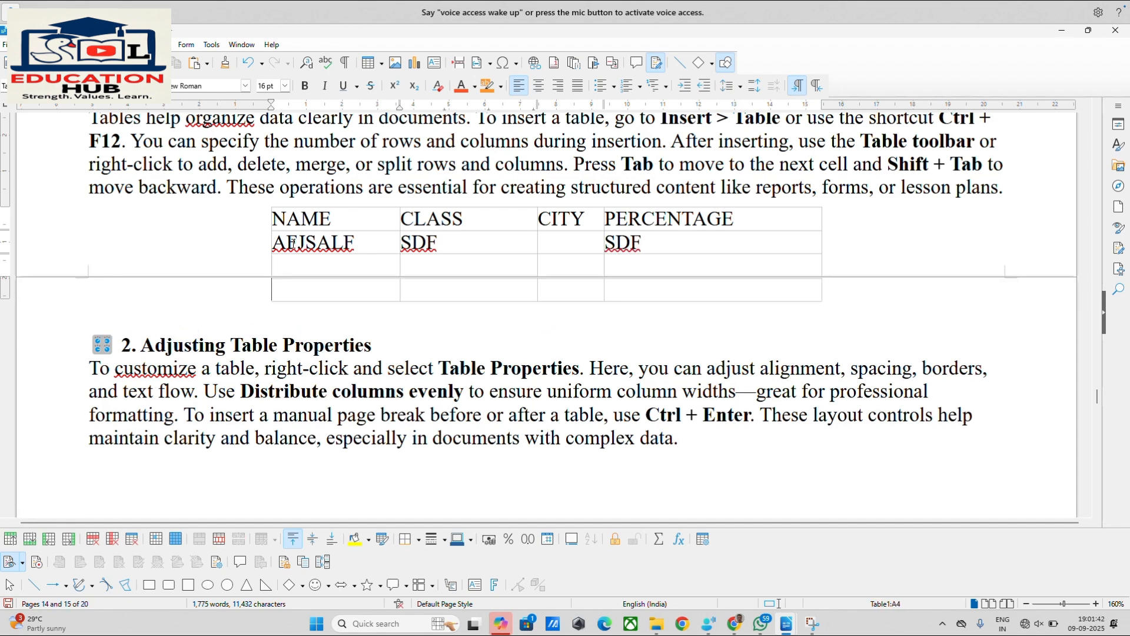
key(Tab)
key(Tab)
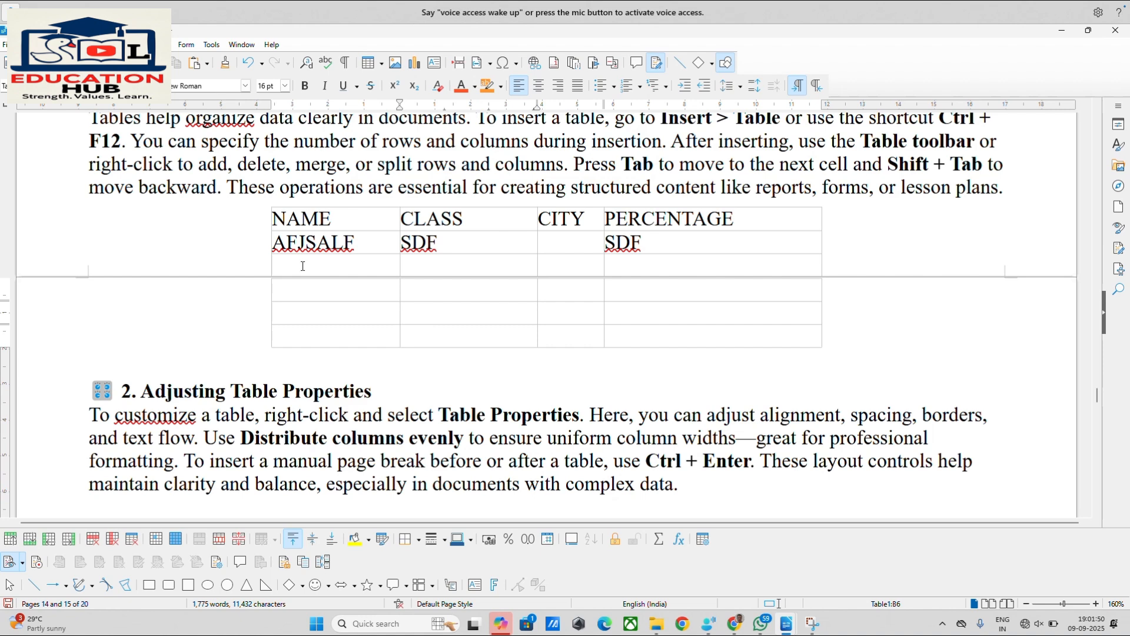
Set section 1's table to repeat its first row as the heading on each page through the Text Flow table properties.
right_click(302, 266)
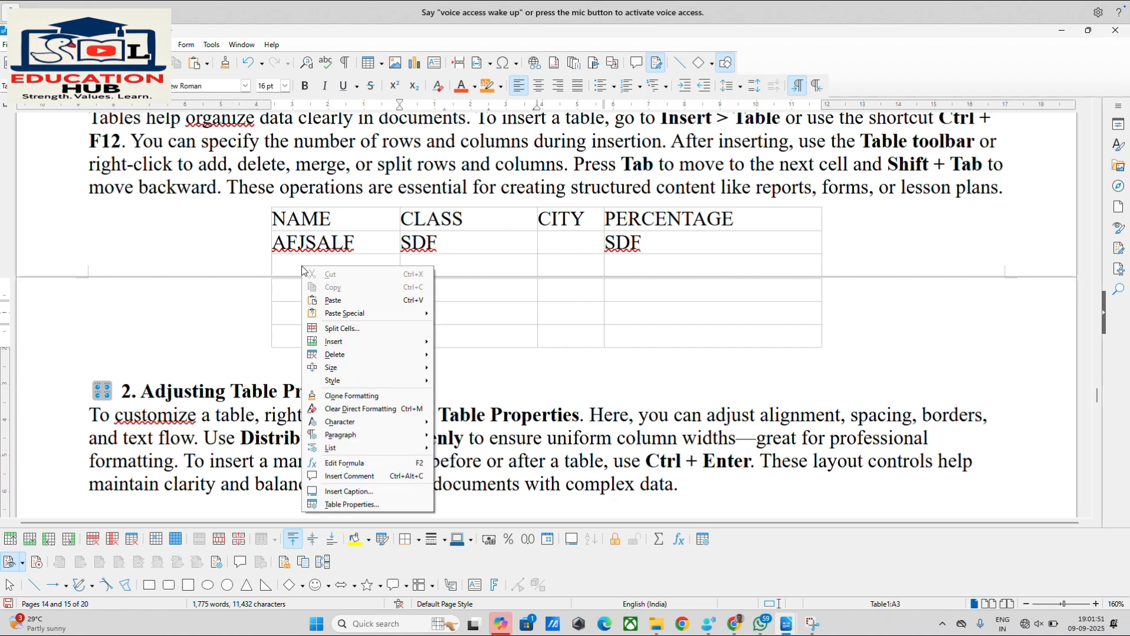
click(357, 504)
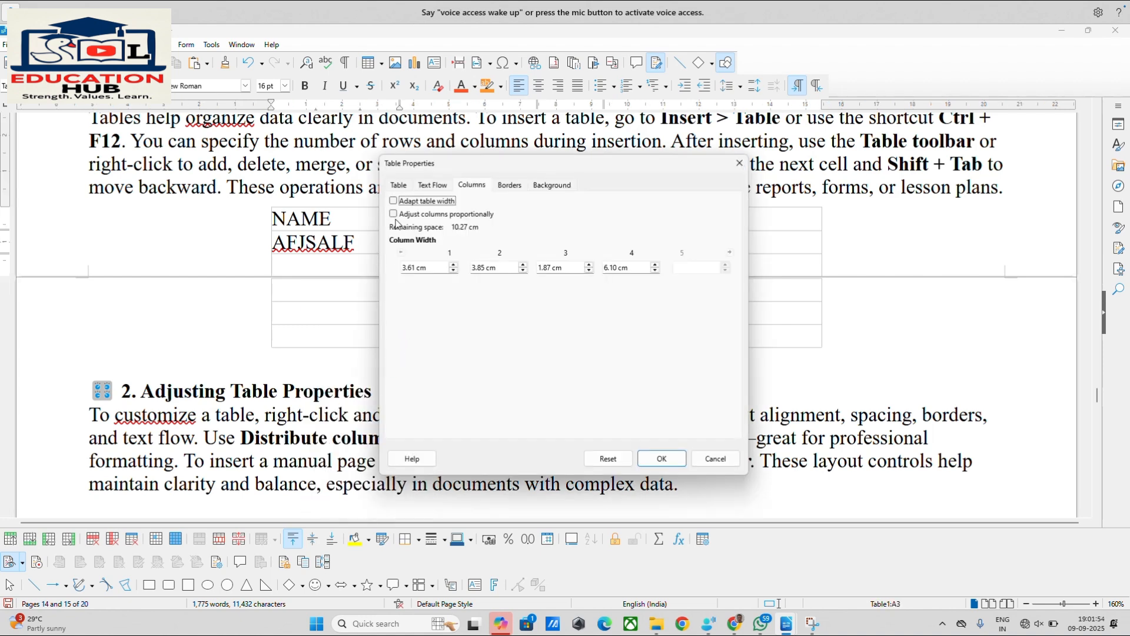
click(398, 185)
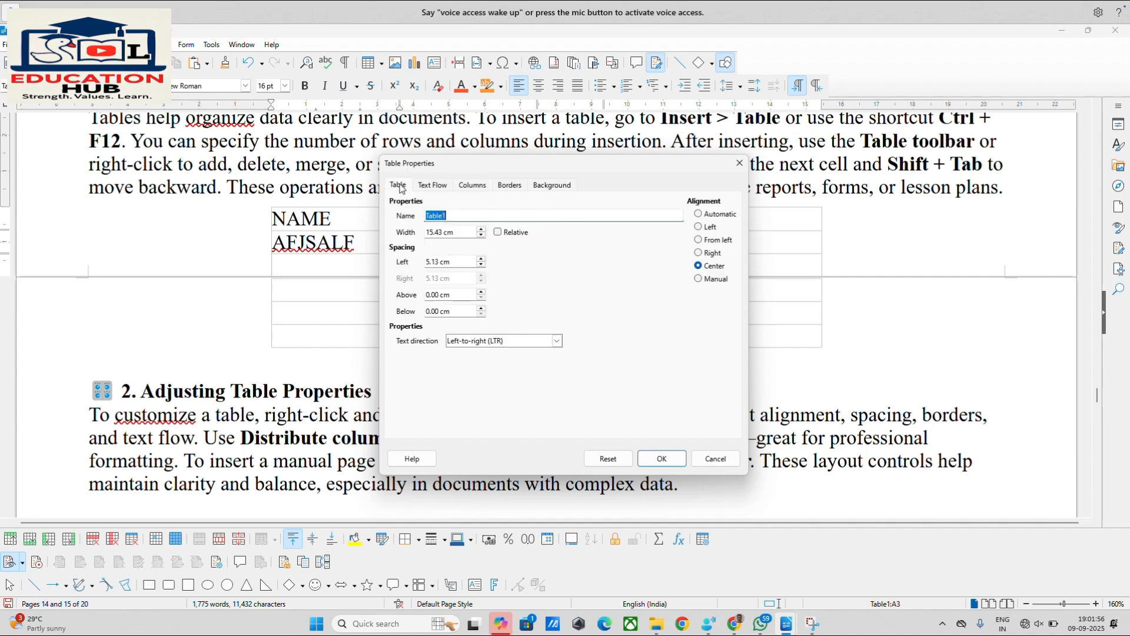
click(429, 188)
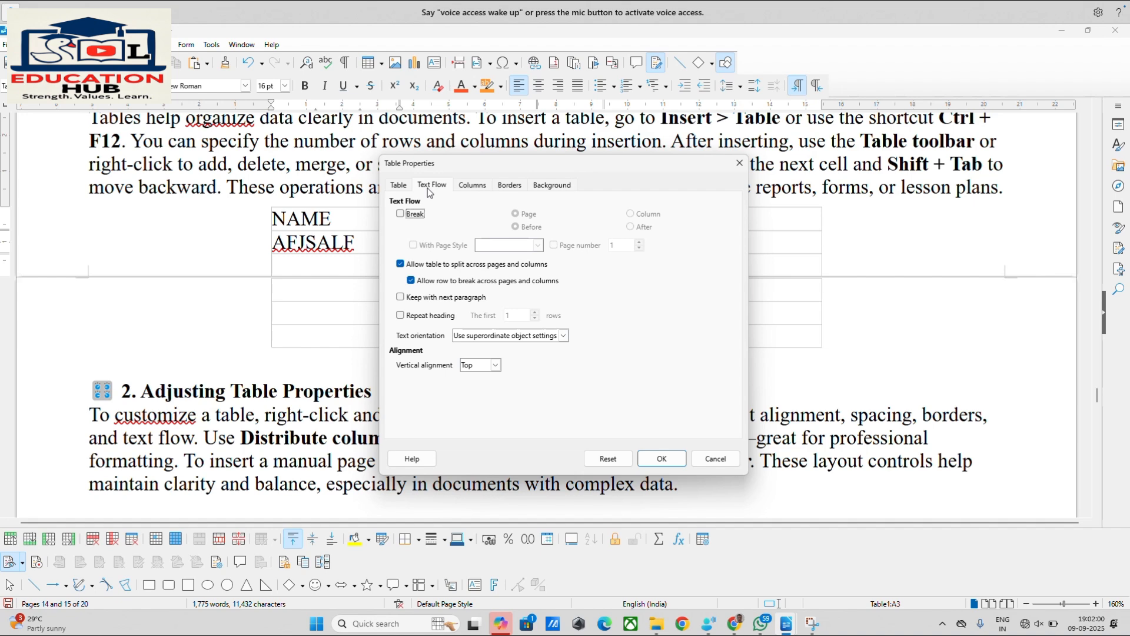
click(401, 317)
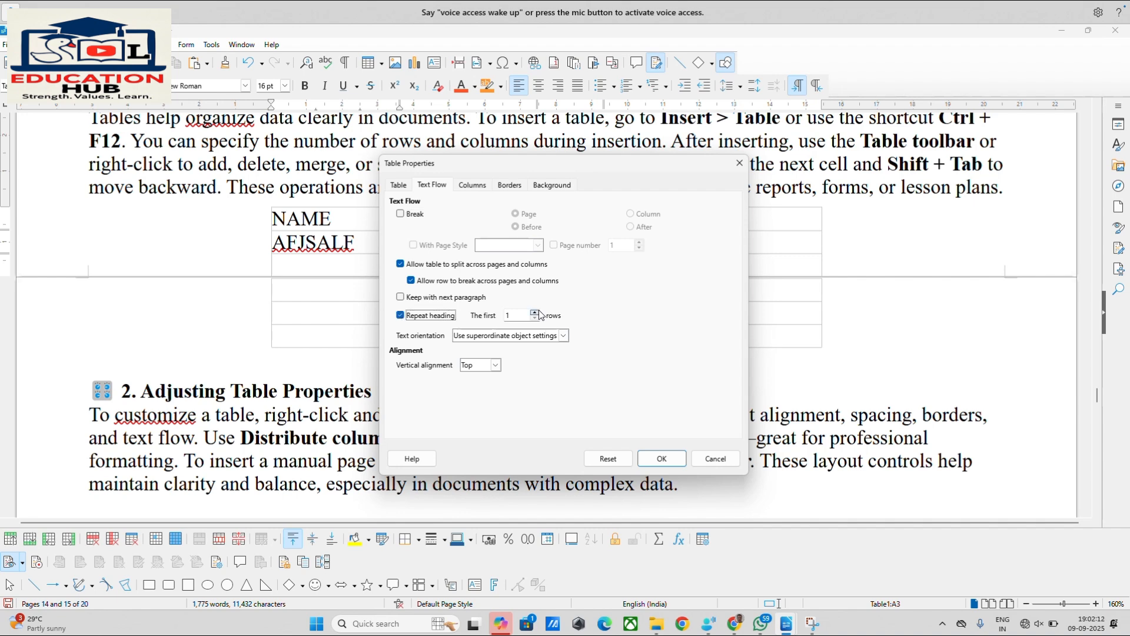
click(661, 460)
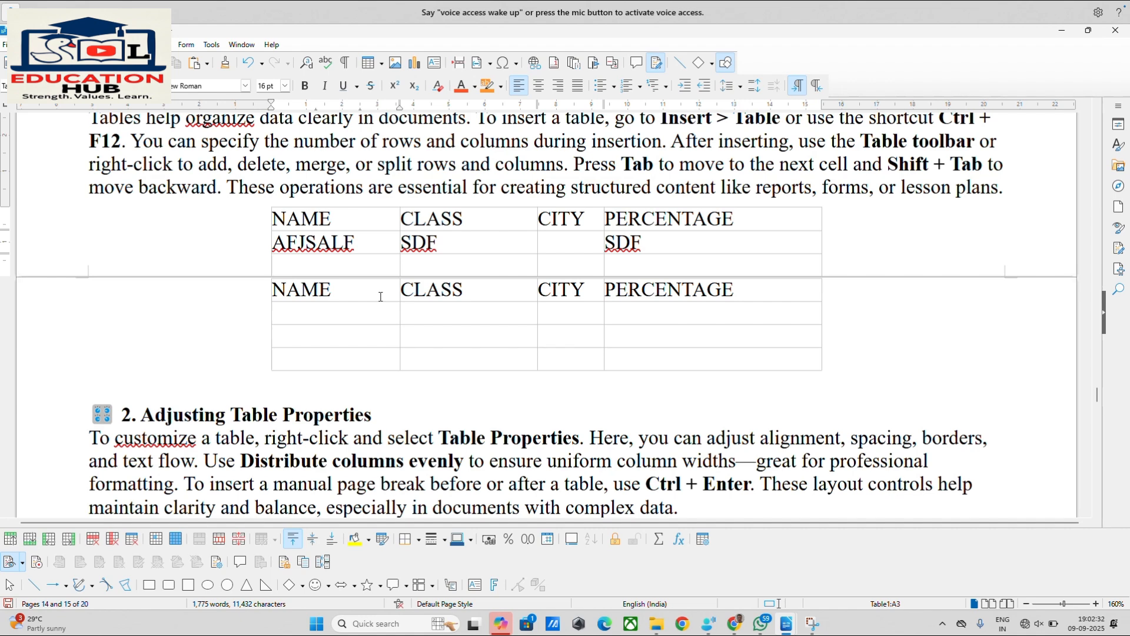
Undo the repeat heading setting and the last row added to section 1's table.
key(ctrl+z)
key(ctrl+z)
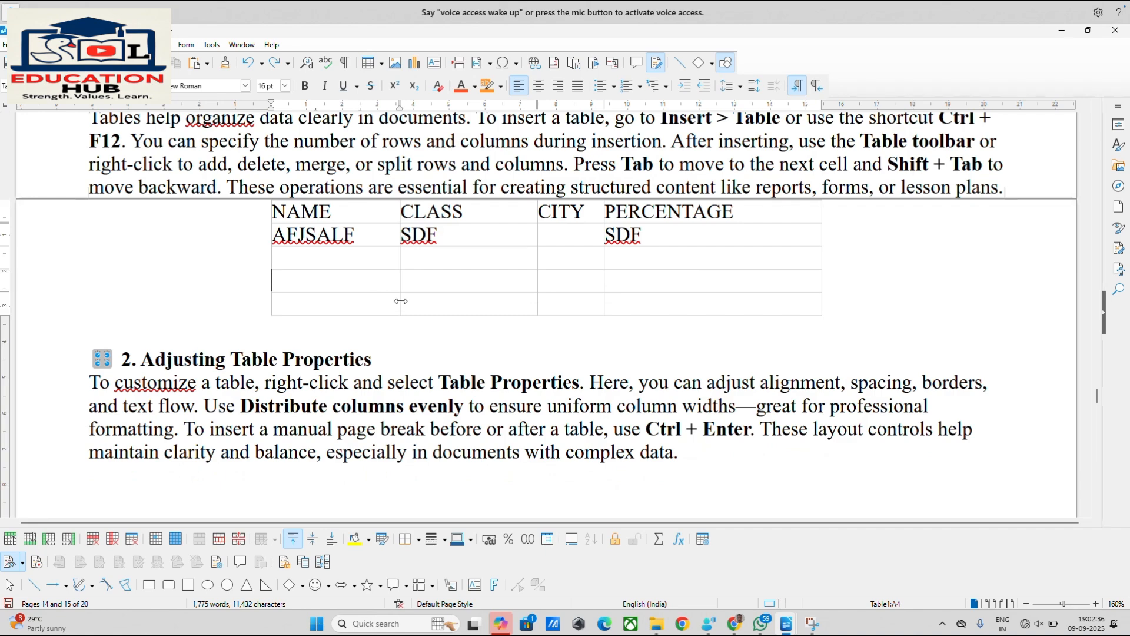
Open the Navigator and highlight Table3, Table2 and Table1 in turn to locate them in the document.
scroll(401, 300, up, 3)
scroll(401, 301, down, 8)
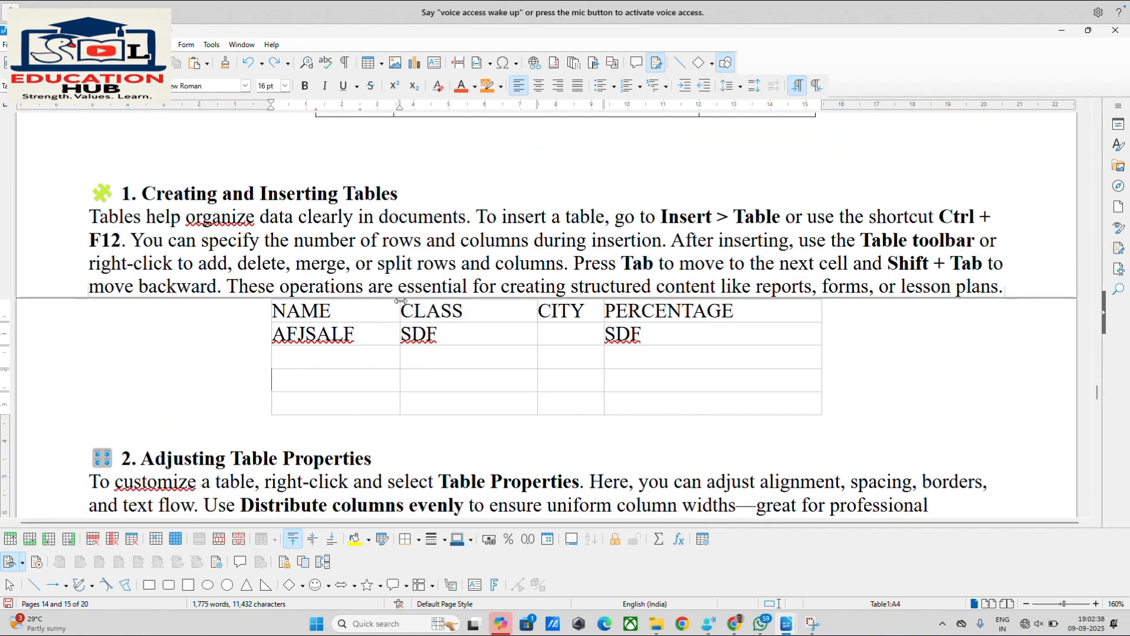
scroll(401, 301, down, 3)
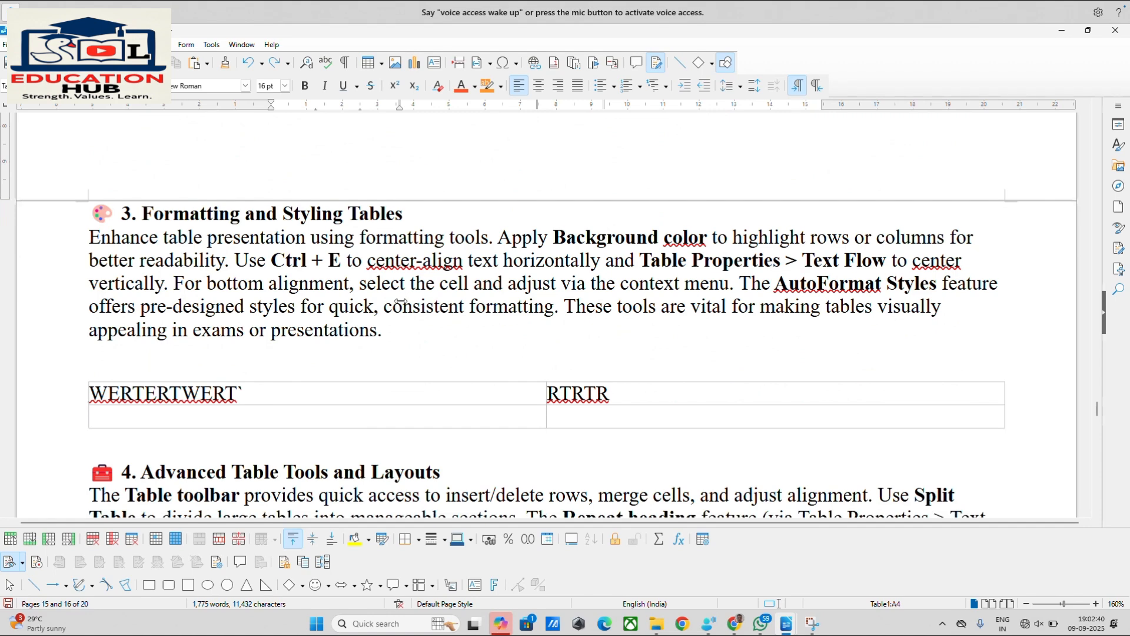
scroll(401, 301, down, 3)
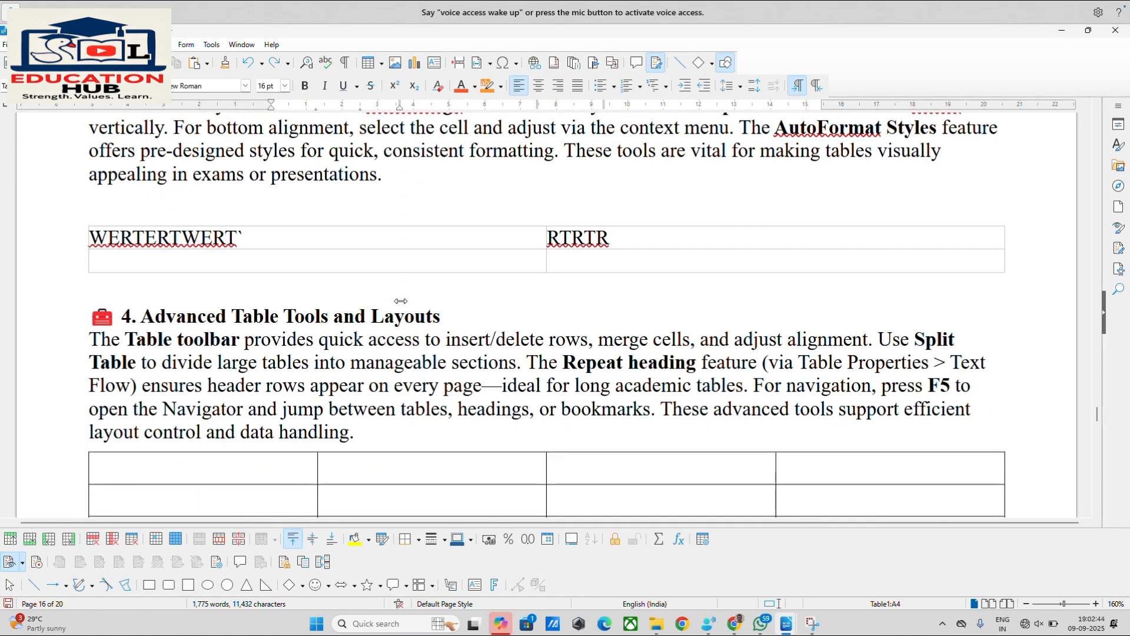
scroll(402, 302, up, 1)
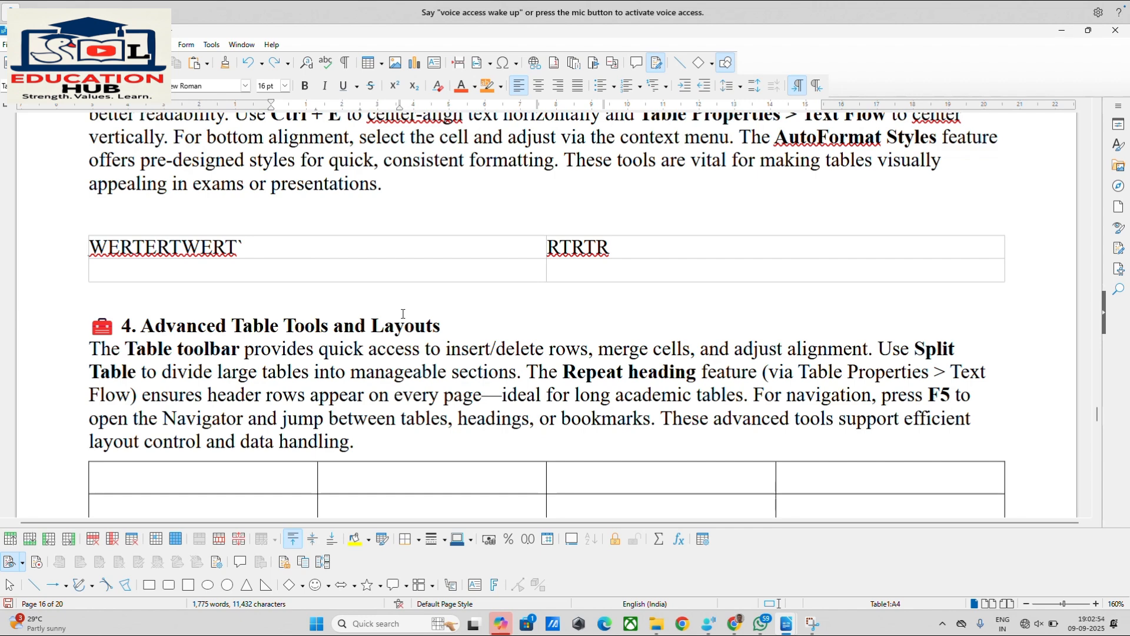
key(F5)
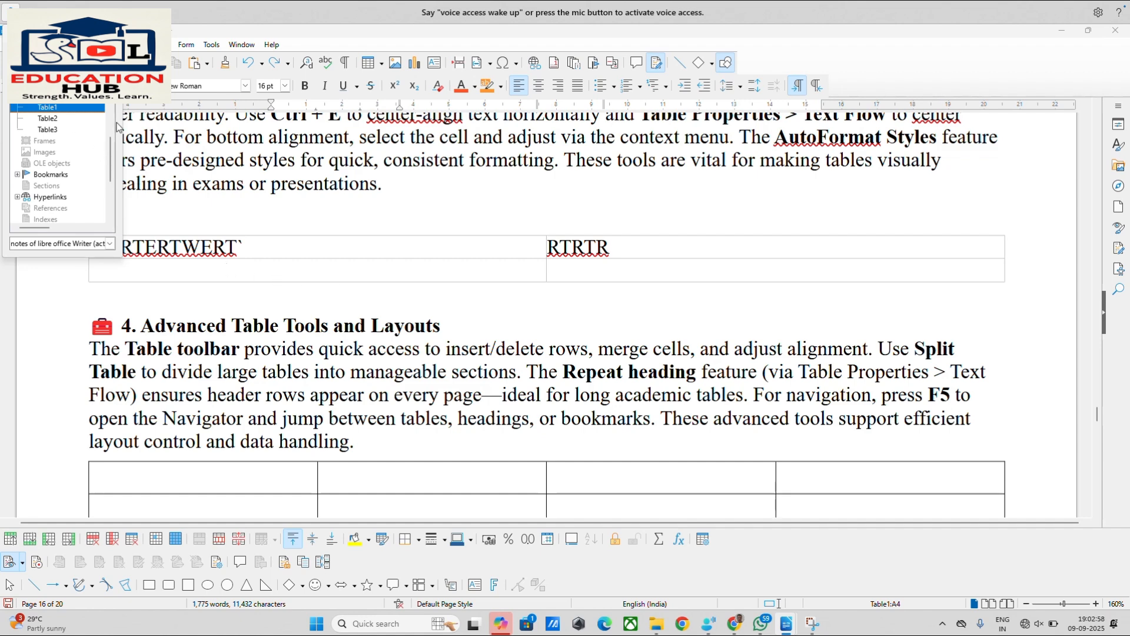
scroll(110, 119, up, 2)
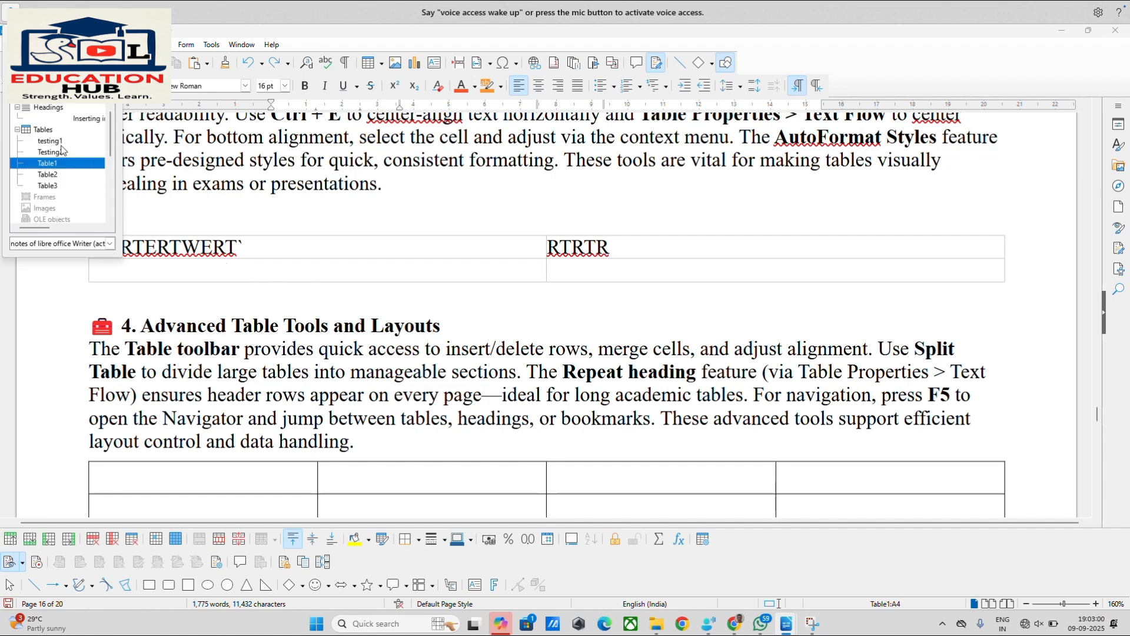
click(48, 186)
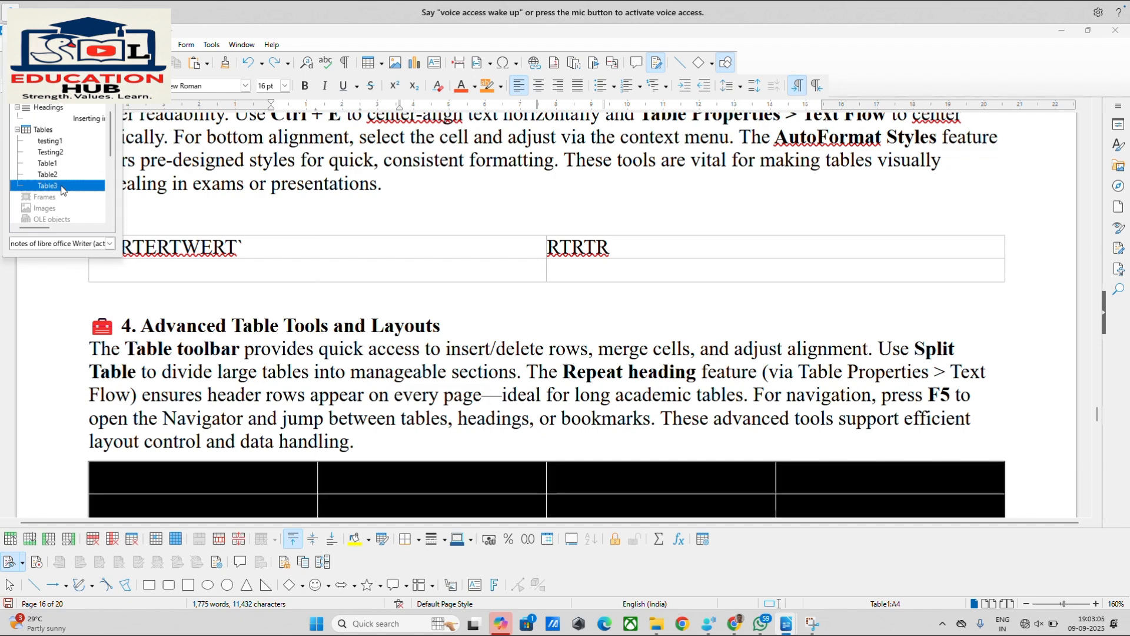
click(59, 176)
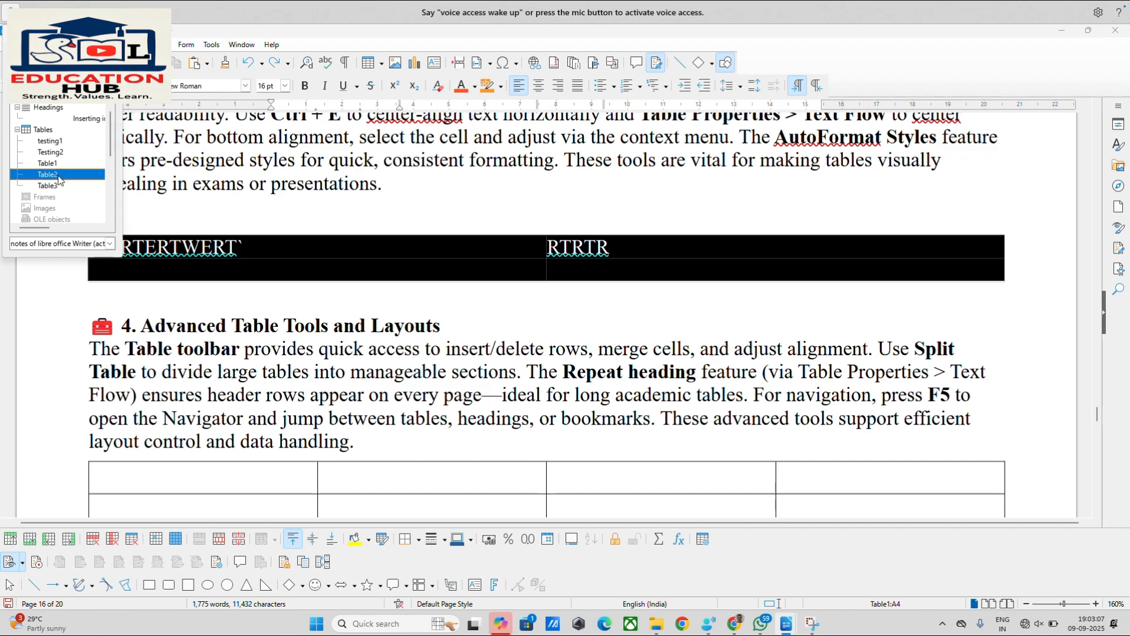
click(56, 167)
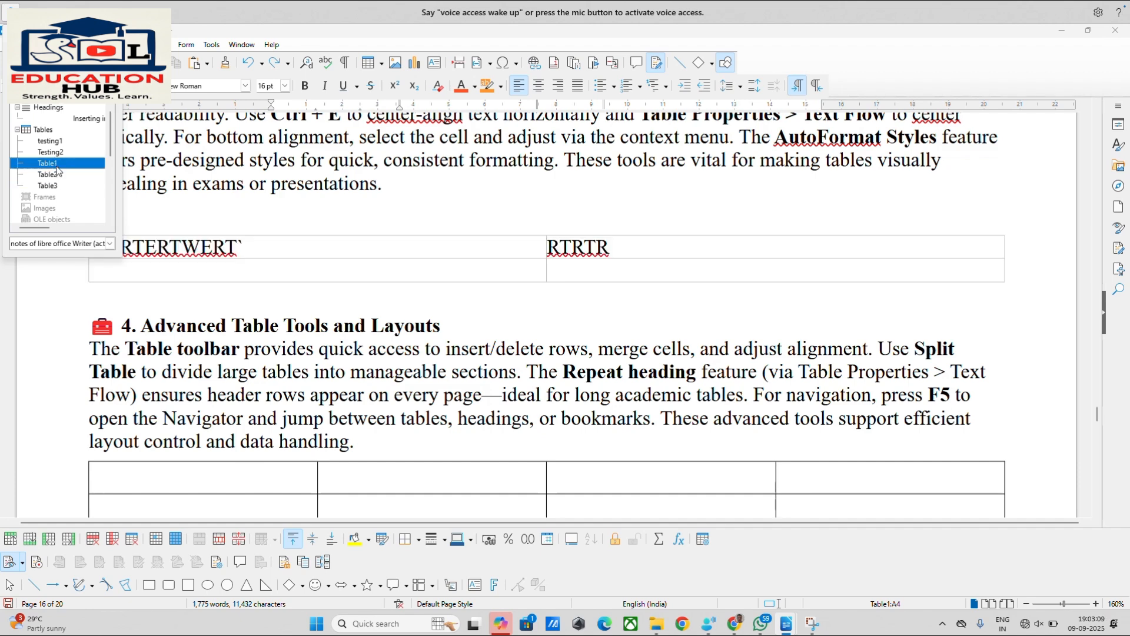
Jump to Table1, Table2 and Table3 in turn from the Navigator's table list, and close the Navigator.
double_click(57, 167)
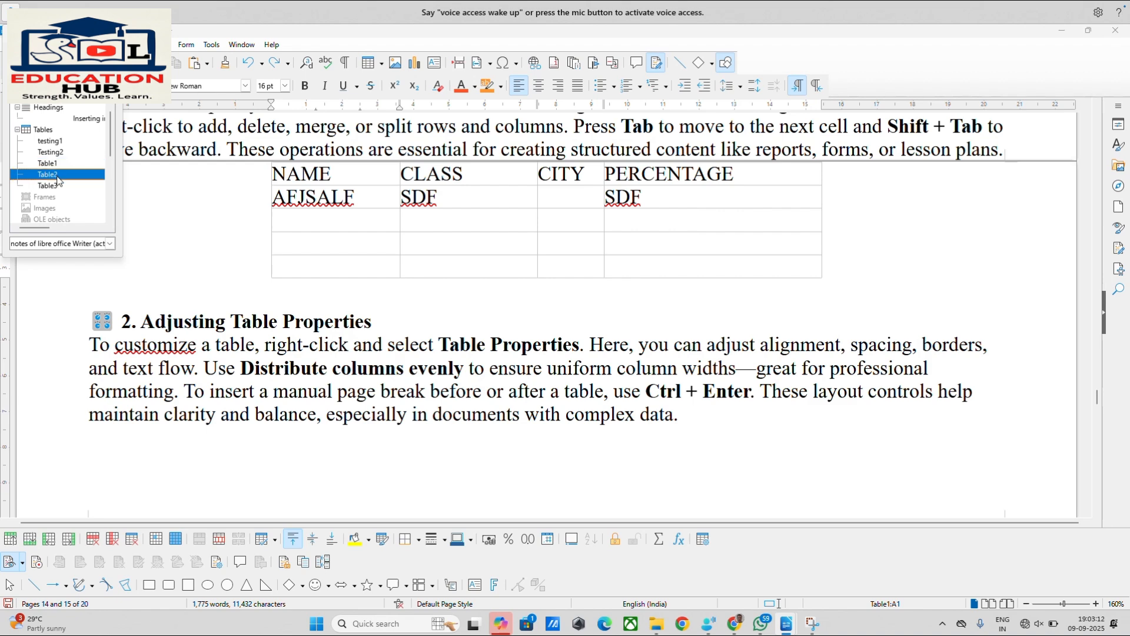
double_click(56, 174)
double_click(57, 188)
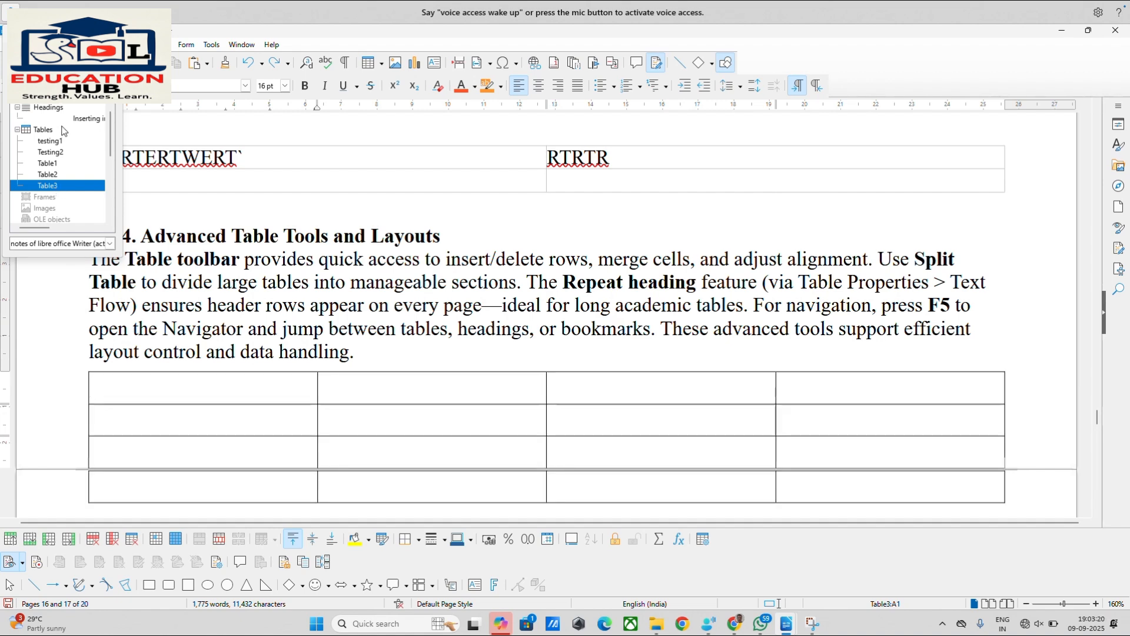
click(64, 130)
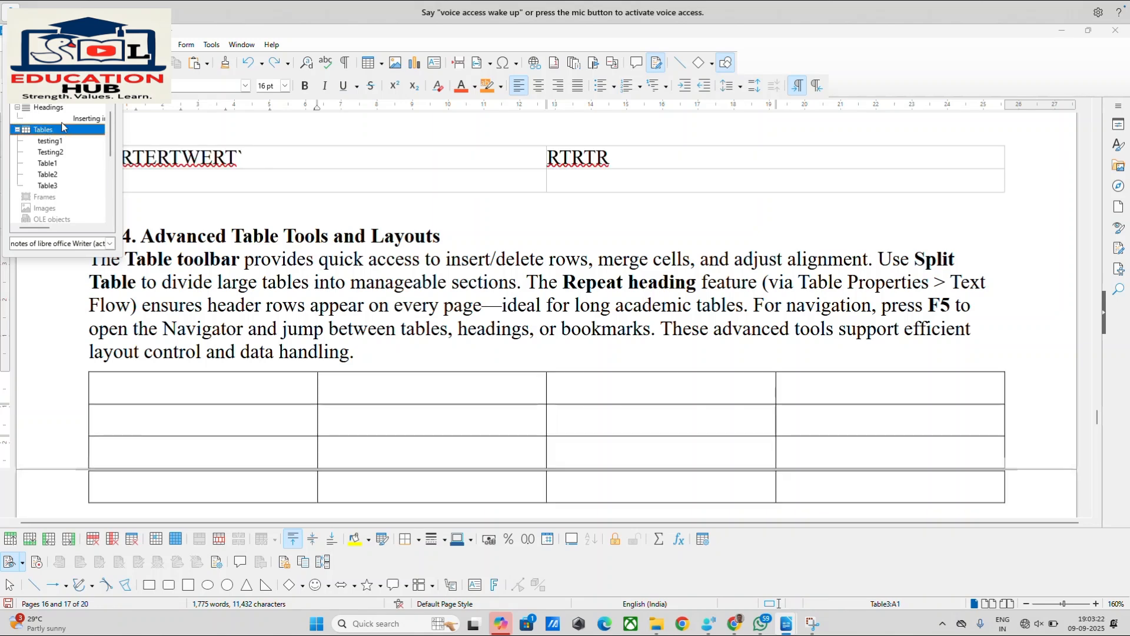
key(F5)
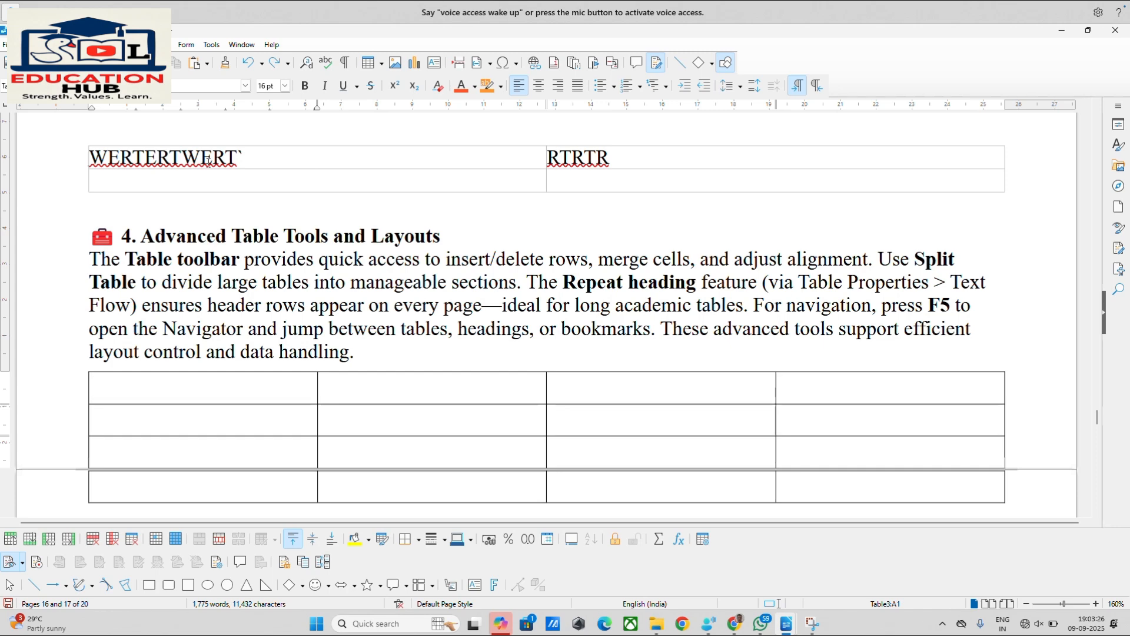
Review the notes in section 4, section 1 on creating and inserting tables, and section 2 on adjusting table properties.
scroll(208, 162, down, 3)
scroll(208, 162, up, 3)
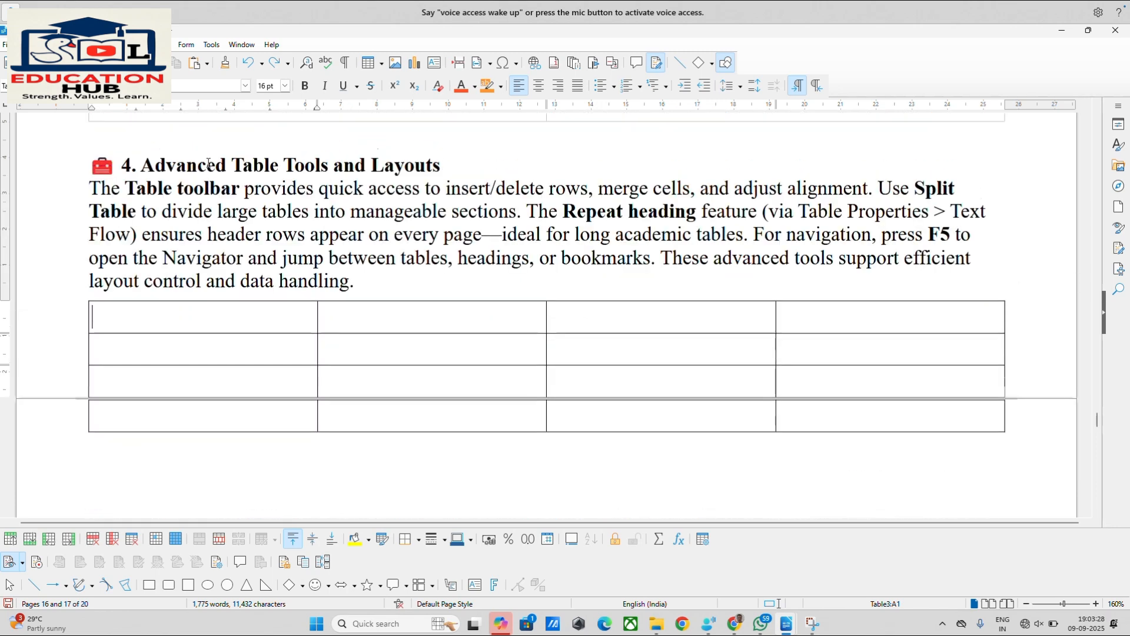
scroll(207, 162, up, 1)
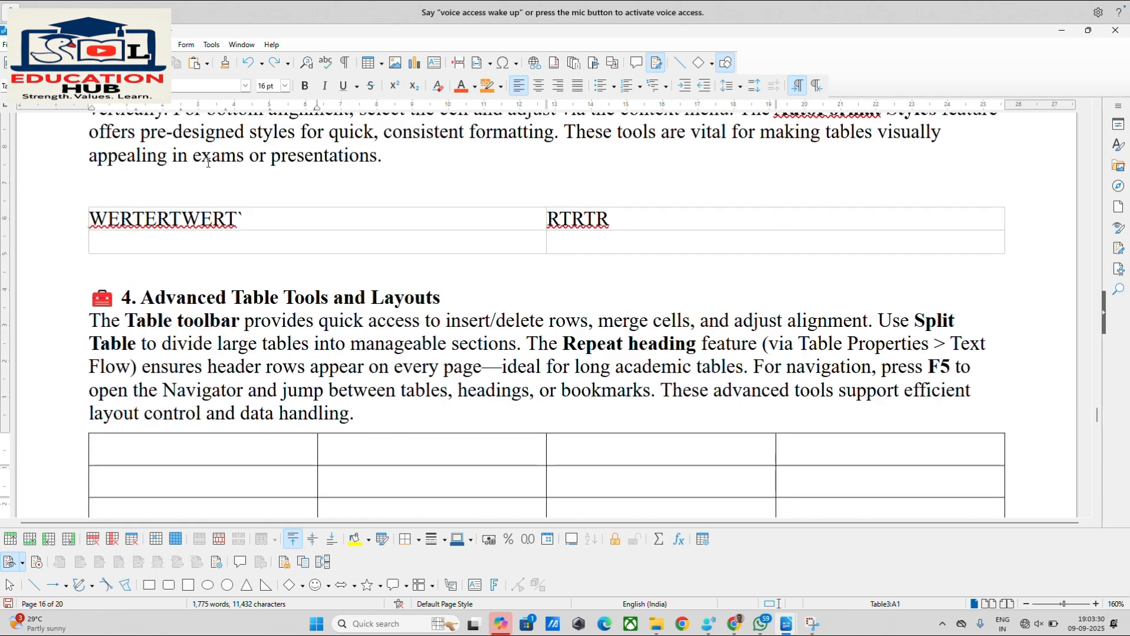
scroll(208, 162, down, 1)
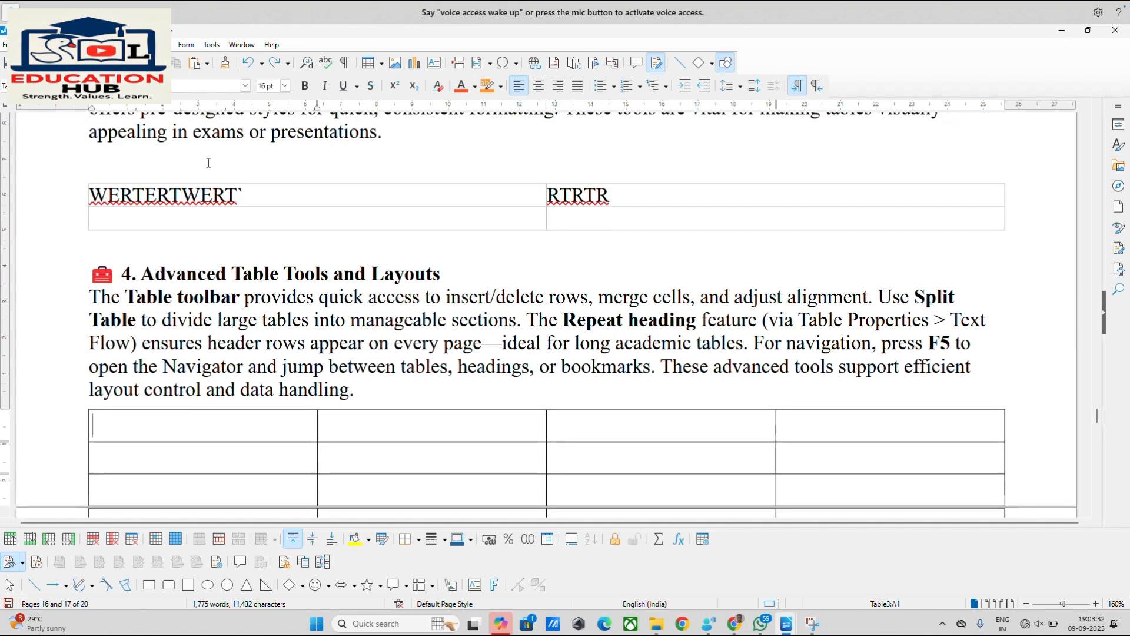
scroll(208, 162, up, 3)
scroll(208, 163, up, 3)
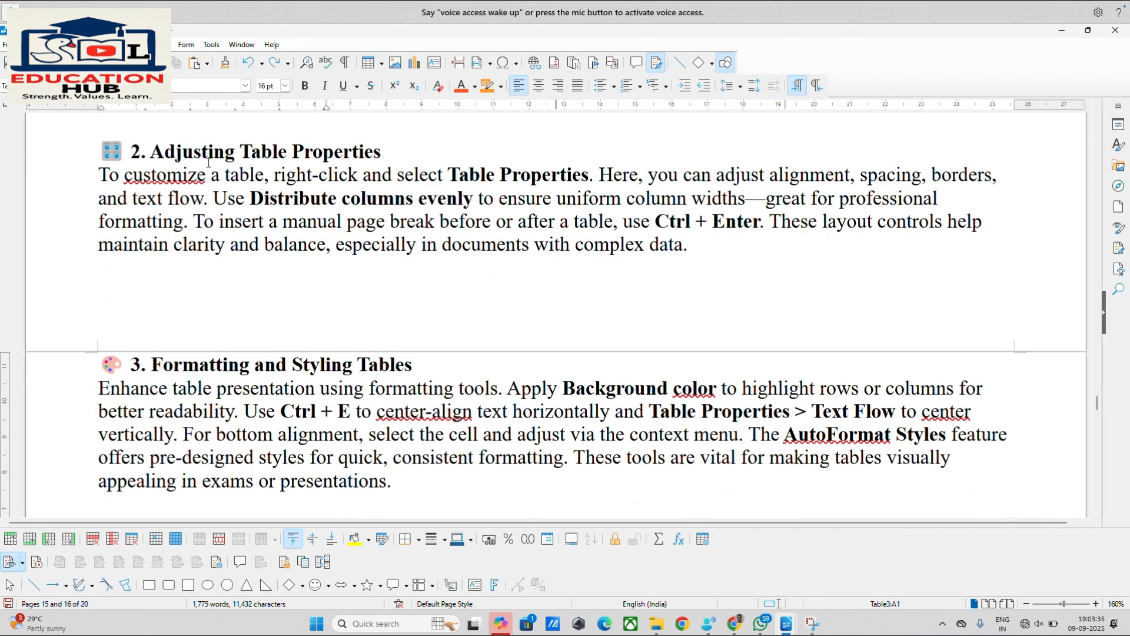
scroll(244, 183, up, 5)
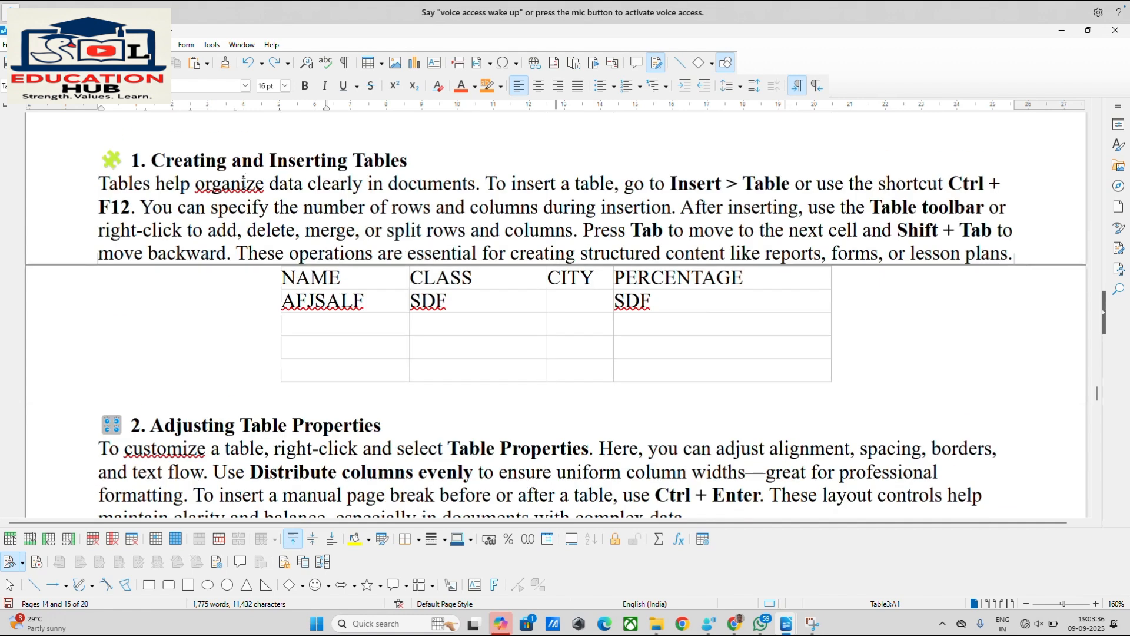
scroll(244, 183, up, 1)
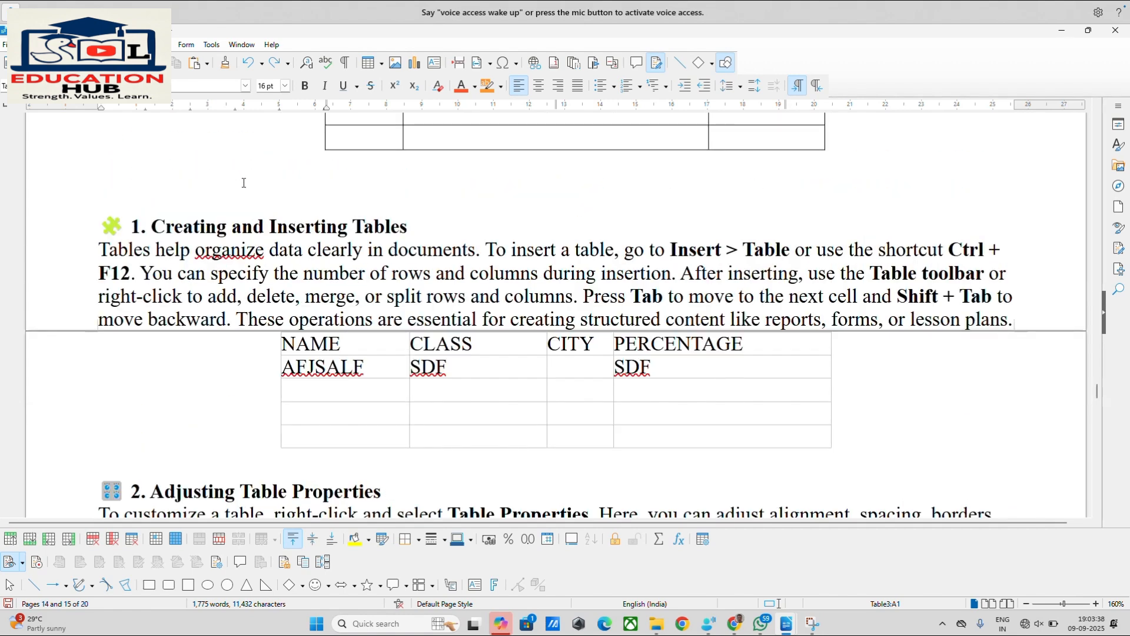
scroll(243, 182, down, 1)
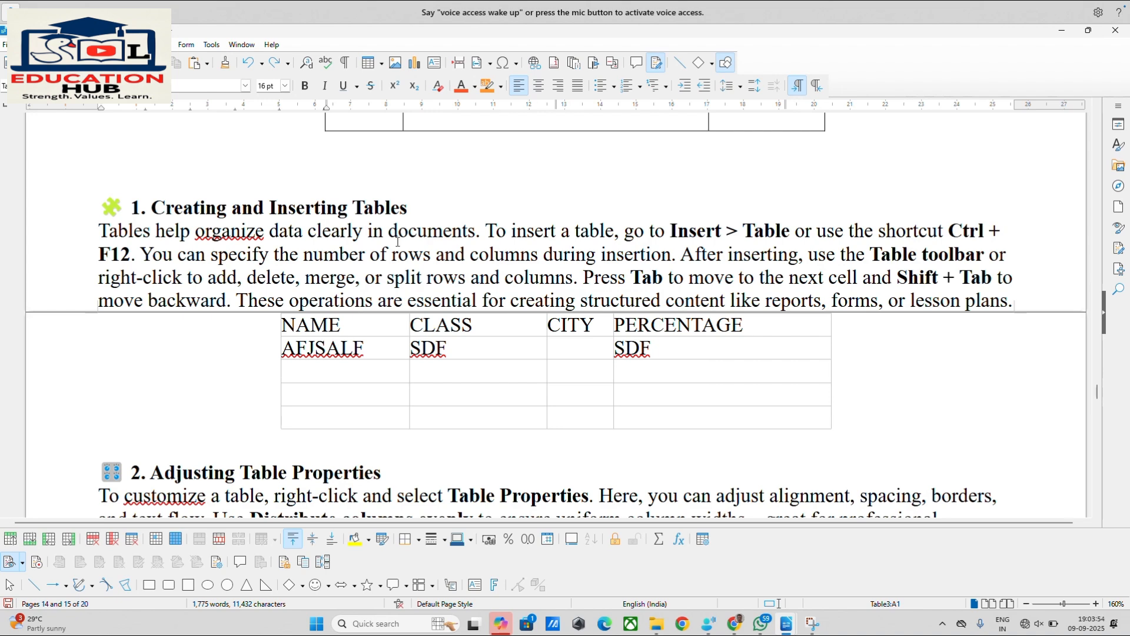
scroll(484, 275, down, 1)
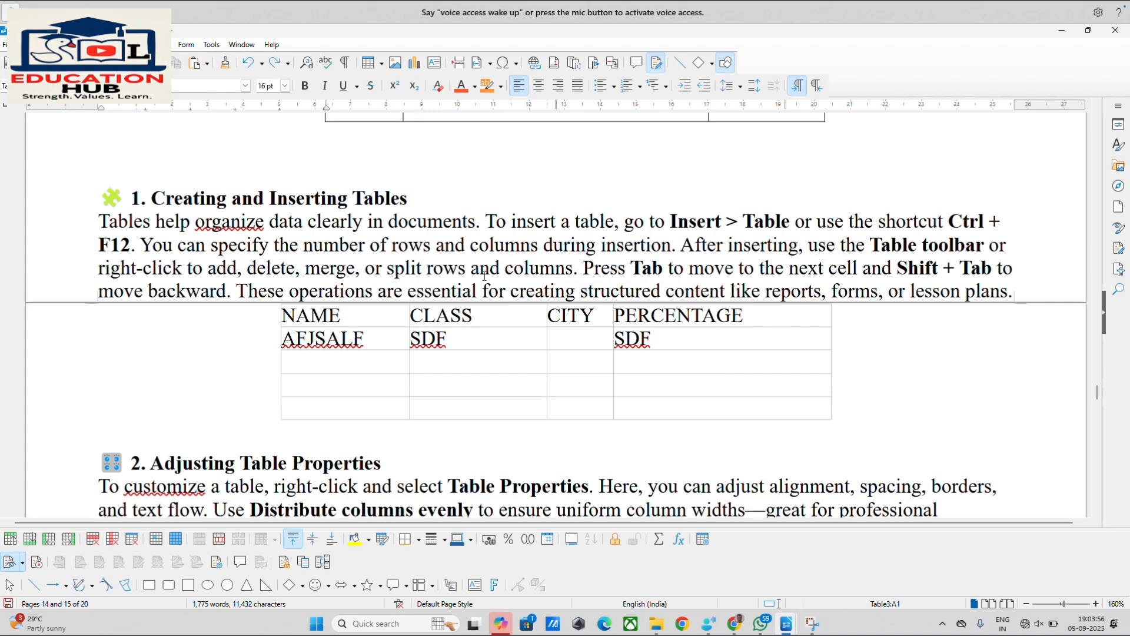
scroll(483, 275, down, 1)
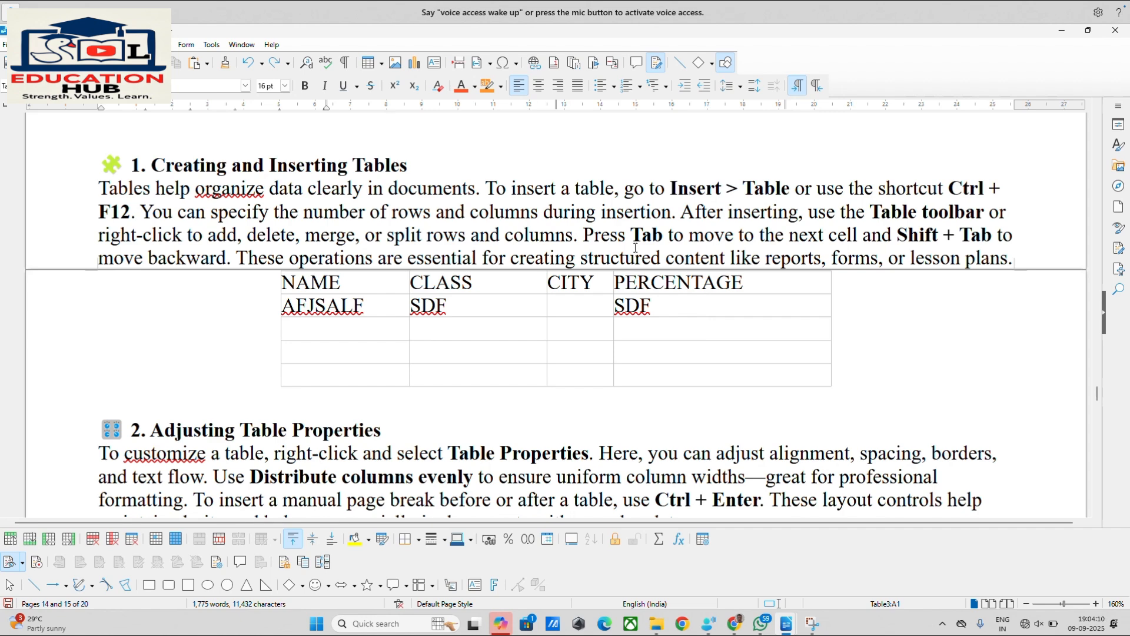
scroll(635, 248, down, 3)
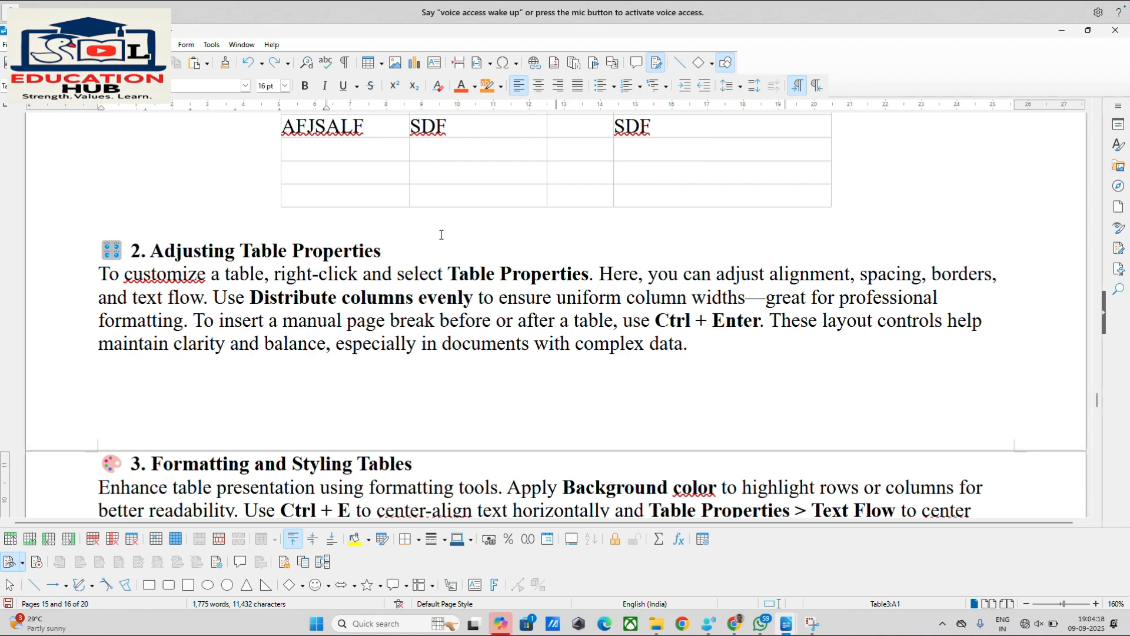
Open the table properties of section 1's table and look through its Table, Text Flow, Columns, Borders and Background settings.
right_click(385, 173)
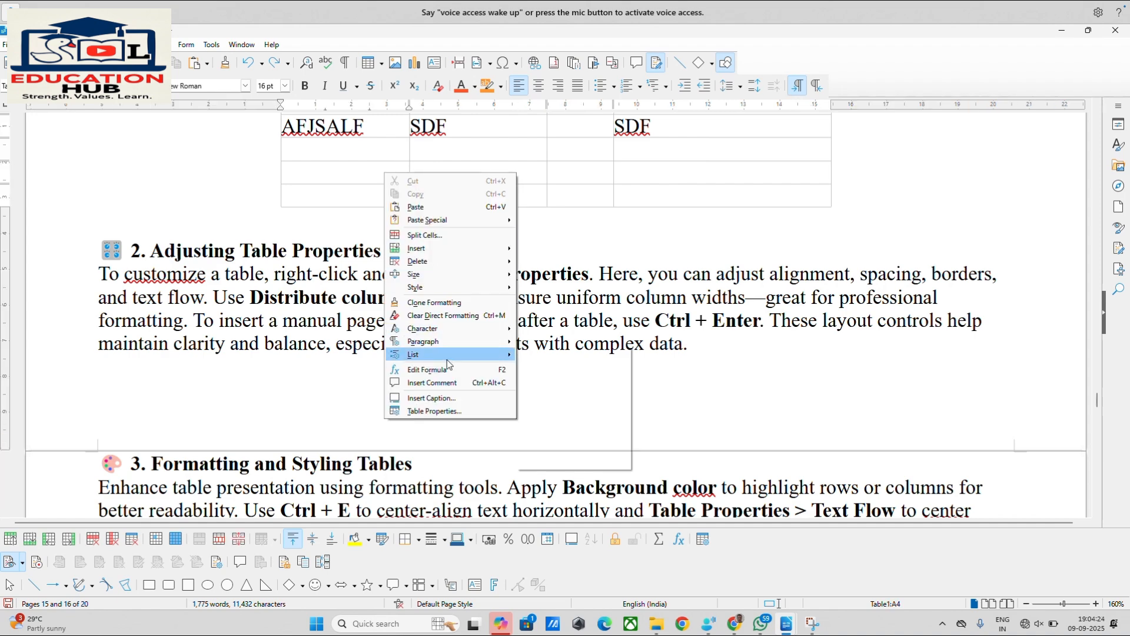
click(447, 412)
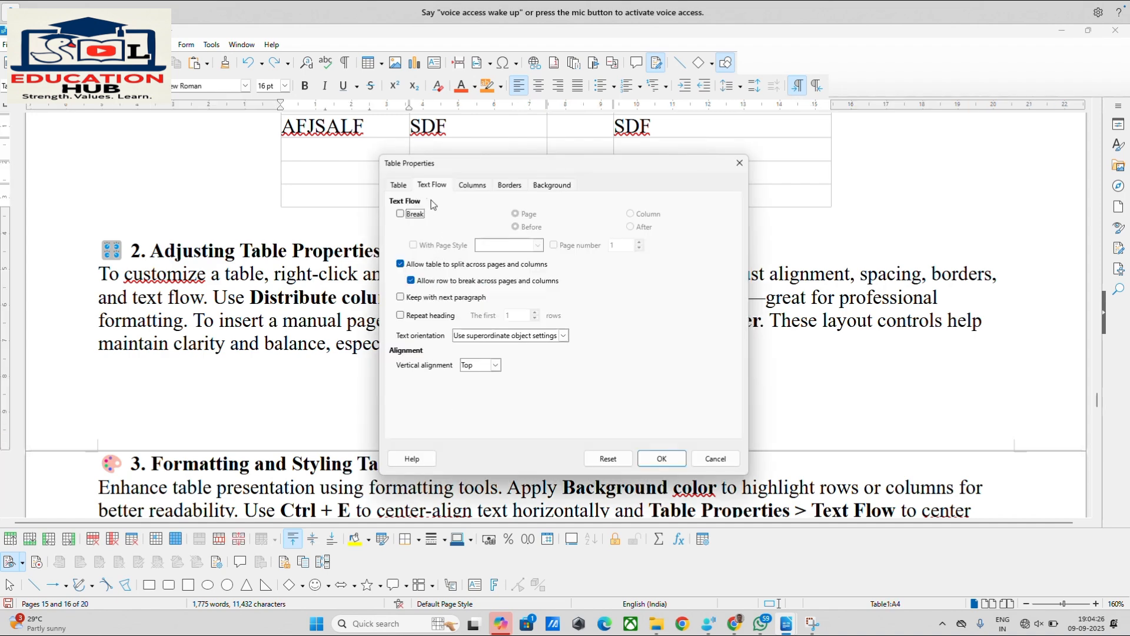
click(398, 186)
click(433, 186)
click(466, 187)
click(506, 187)
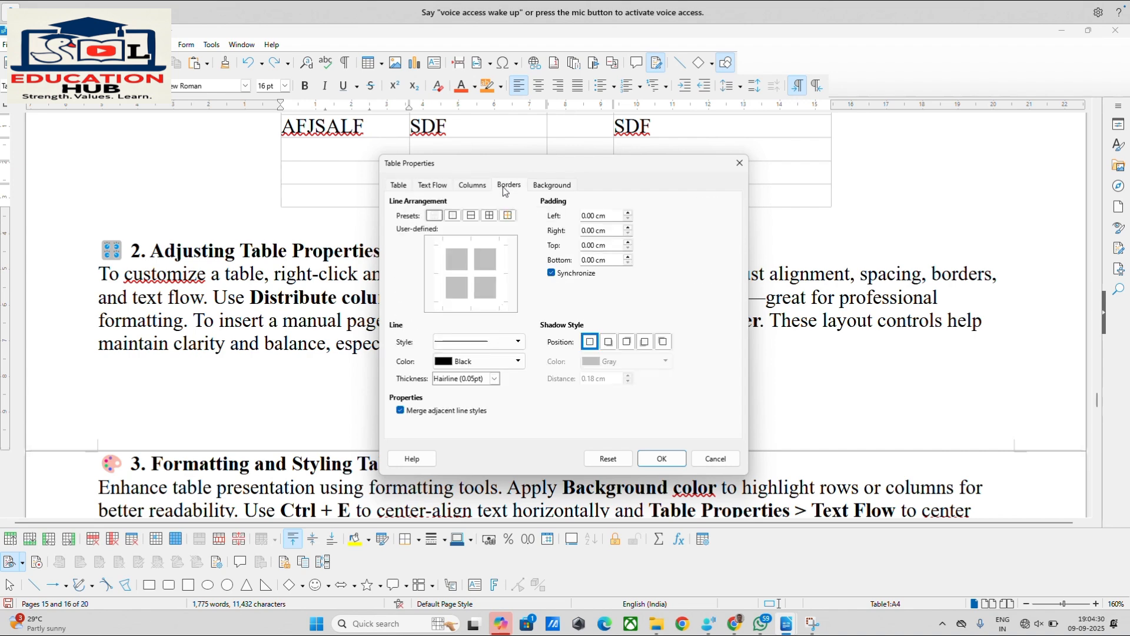
click(551, 187)
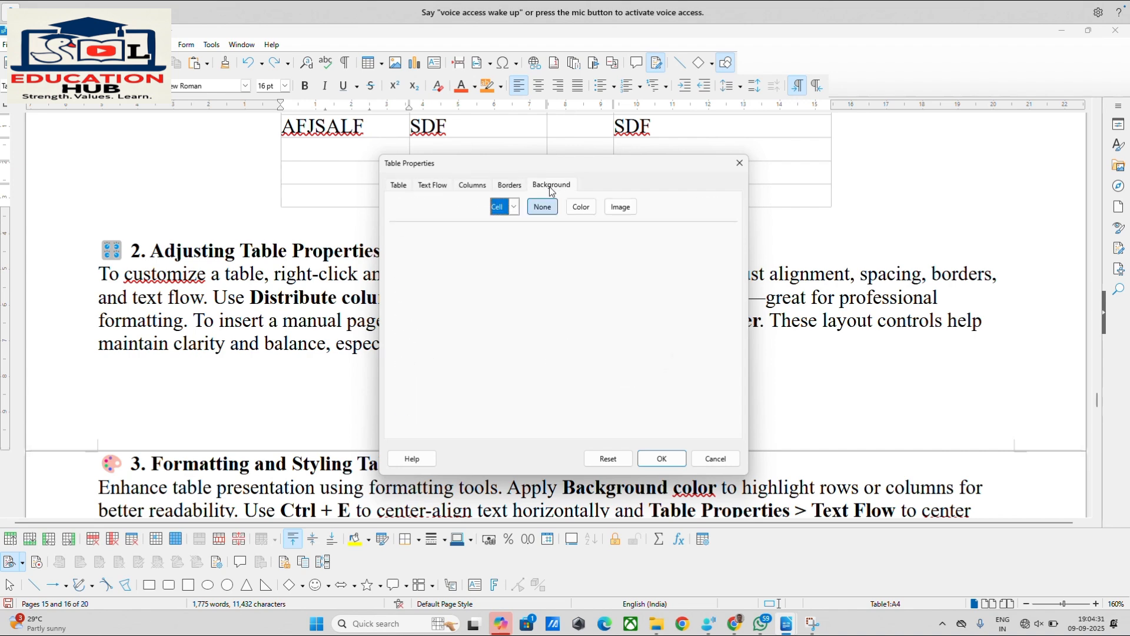
Go through the table property categories again, examining the name, width, spacing and alignment options for section 1's table.
click(397, 186)
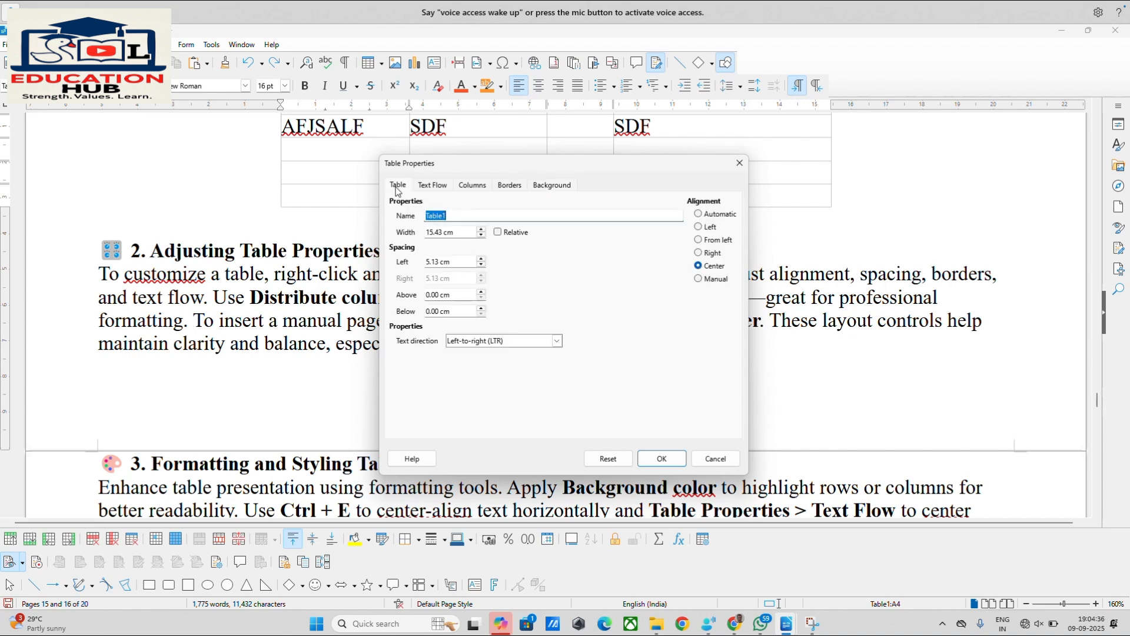
click(434, 186)
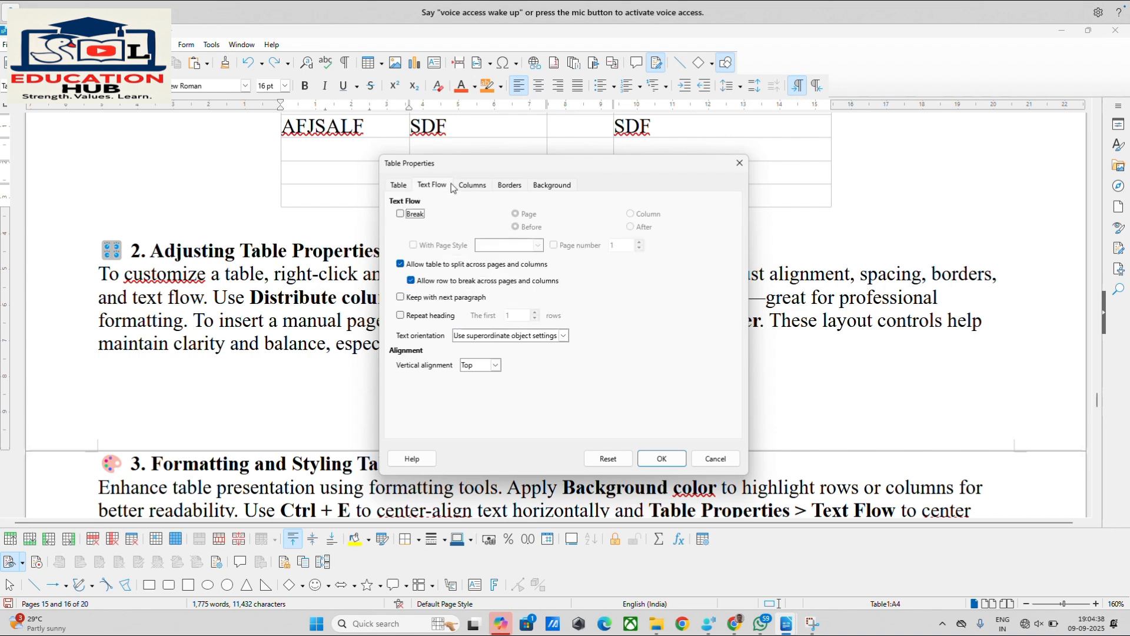
click(485, 186)
click(510, 186)
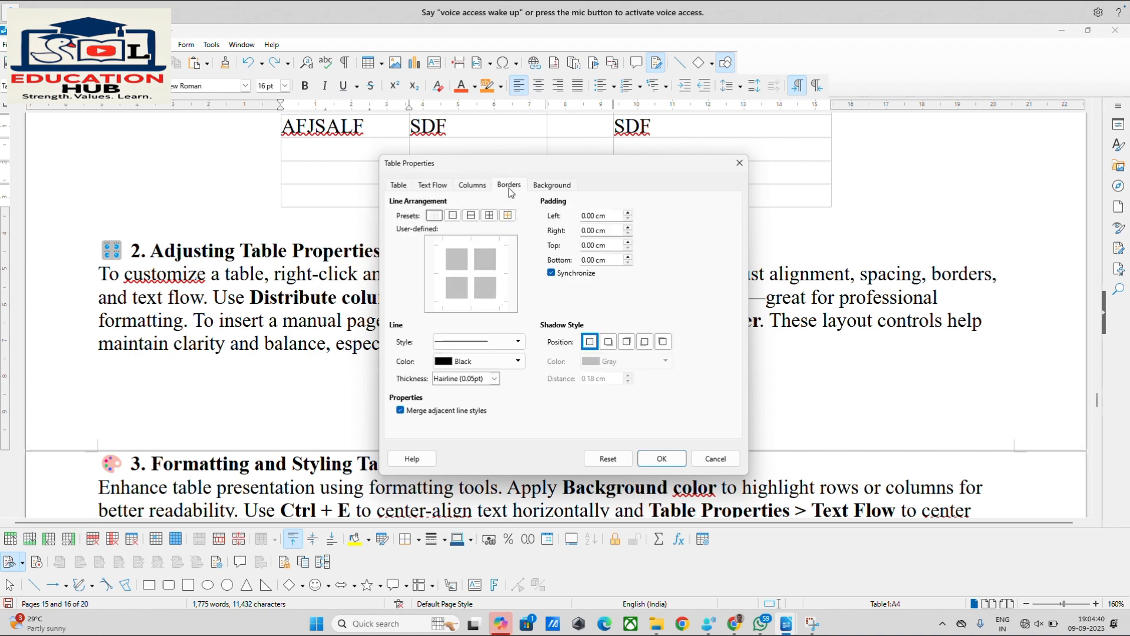
click(544, 192)
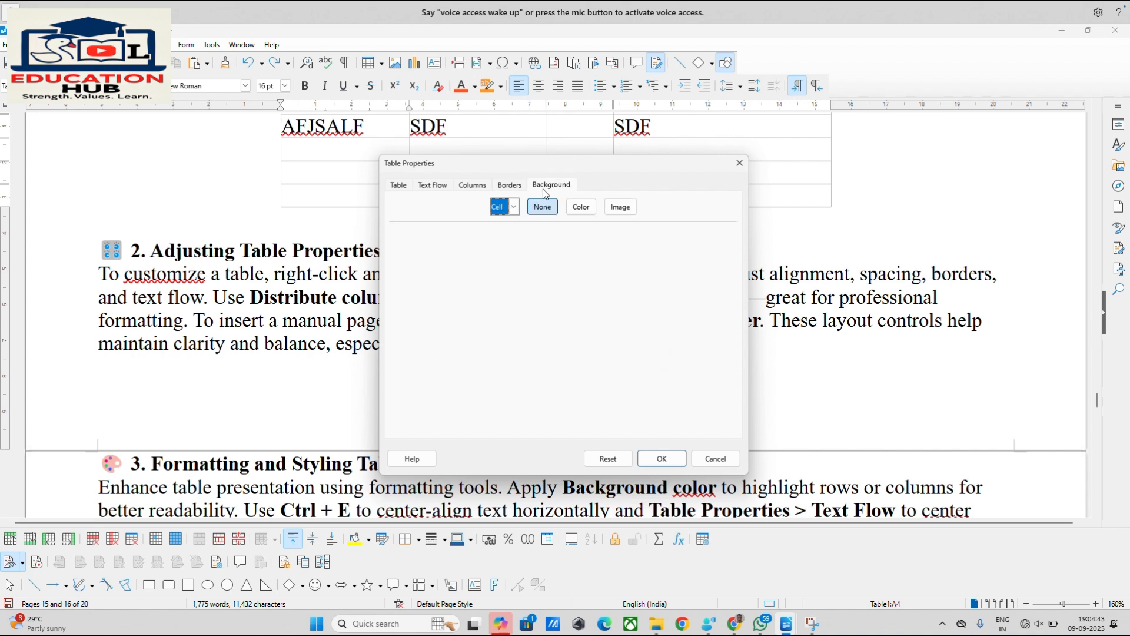
click(398, 186)
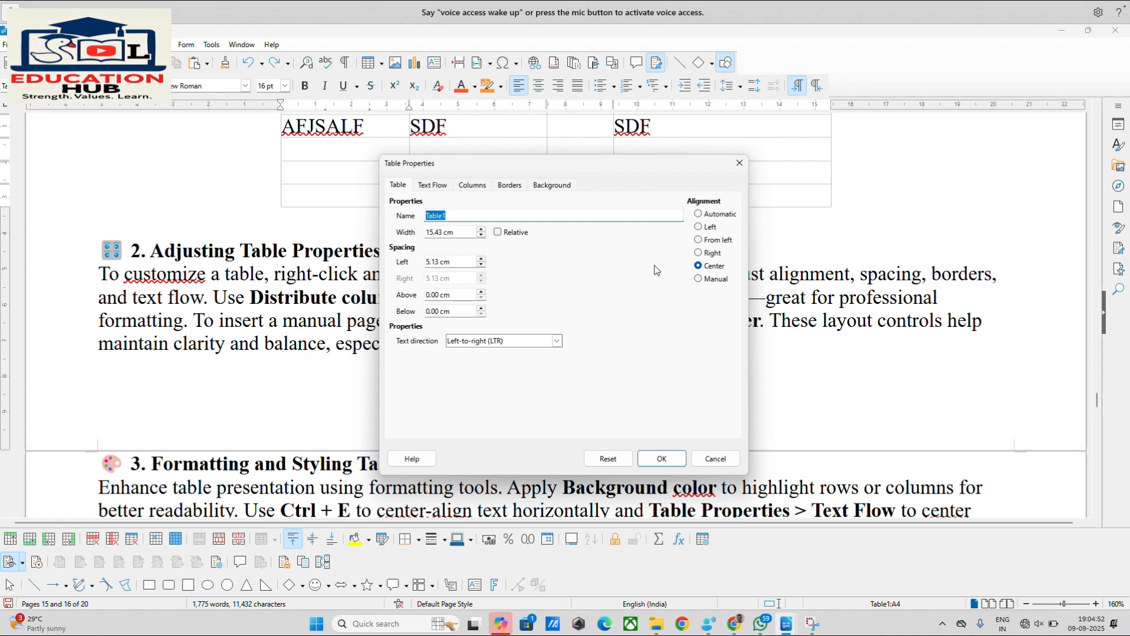
click(435, 187)
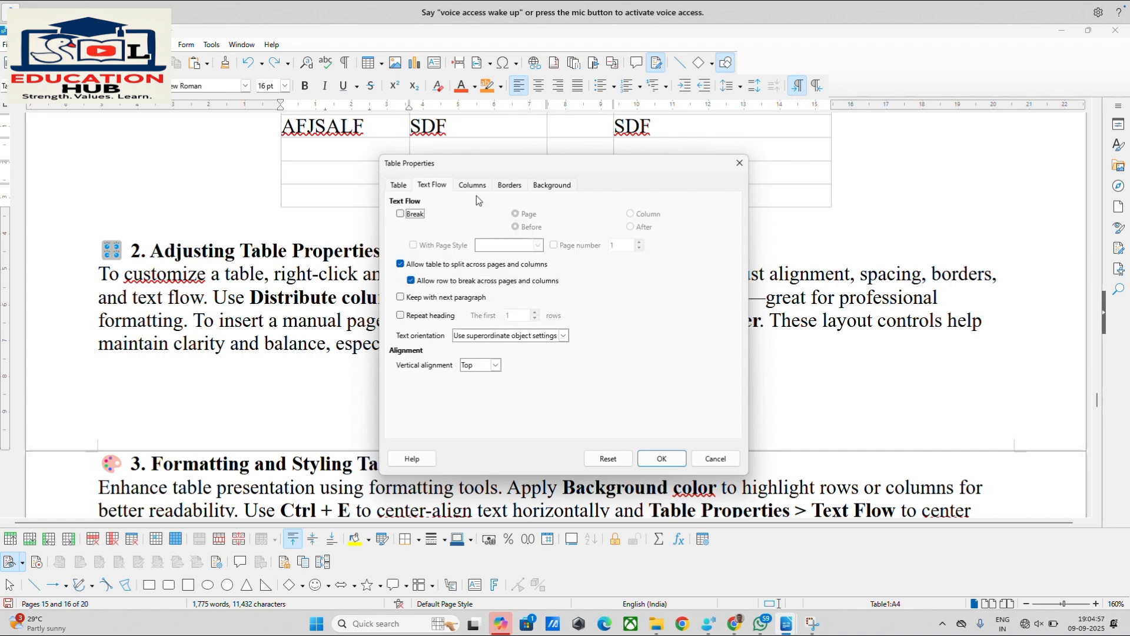
click(398, 186)
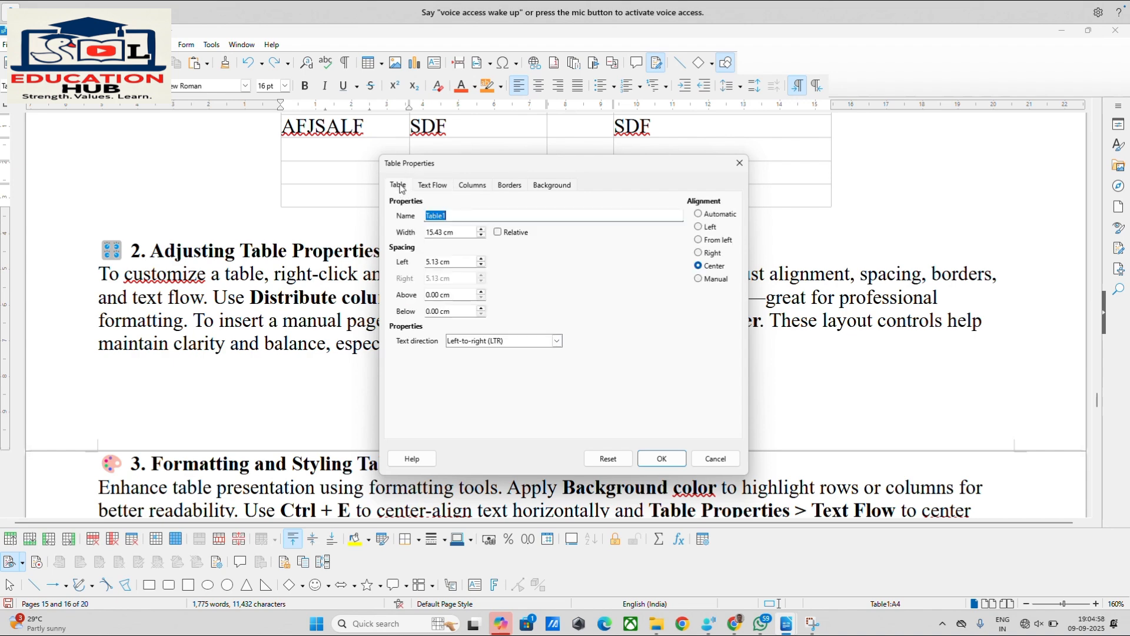
Turn on Repeat heading in the table's text flow settings and switch it off again.
click(421, 186)
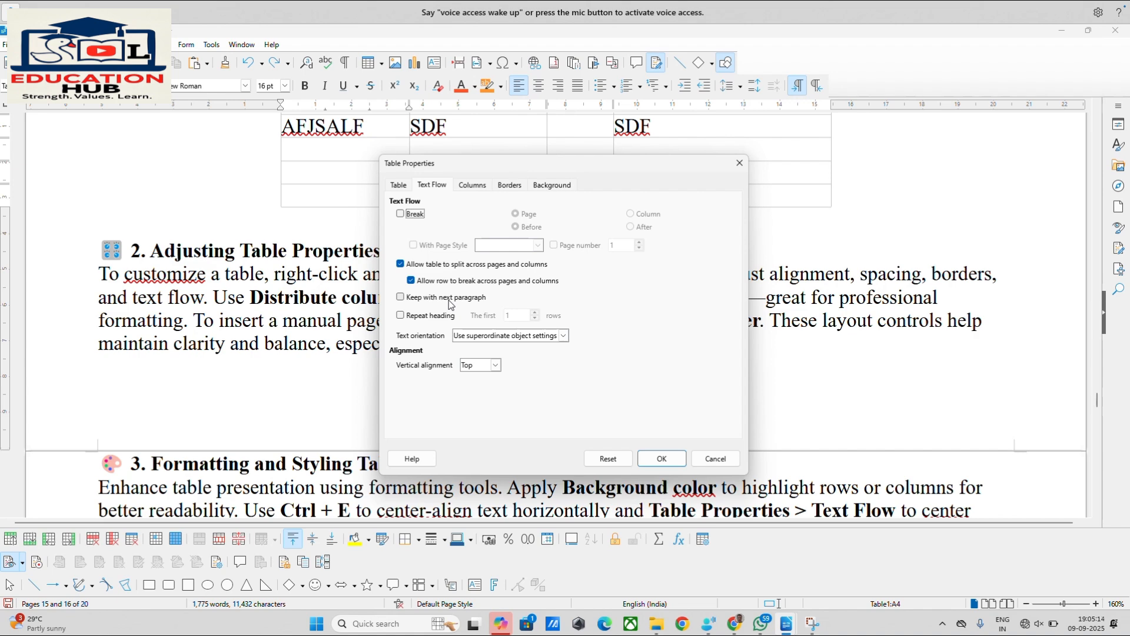
click(400, 316)
click(400, 316)
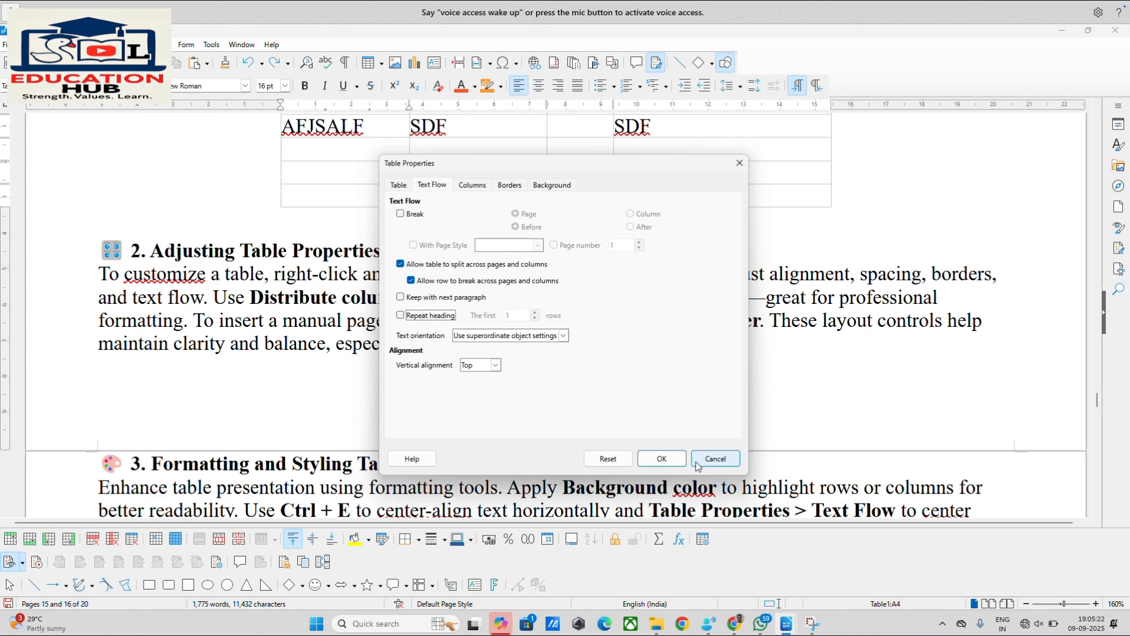
In the table's column width settings, narrow column 4 to 5.30 cm and column 3 to 1.10 cm.
click(474, 185)
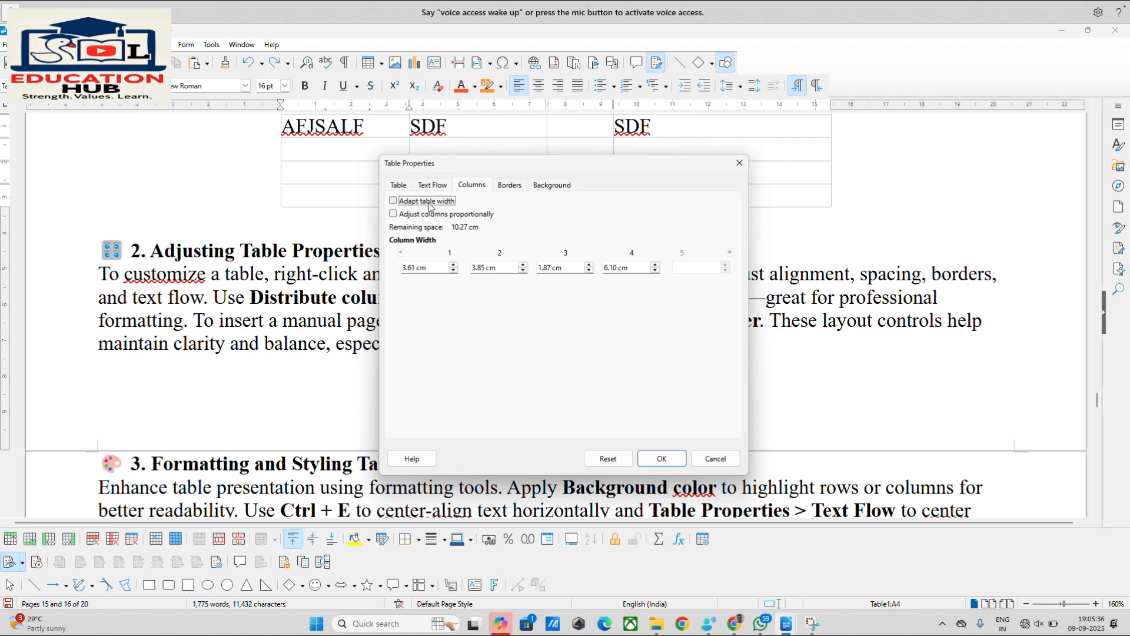
click(655, 270)
click(589, 270)
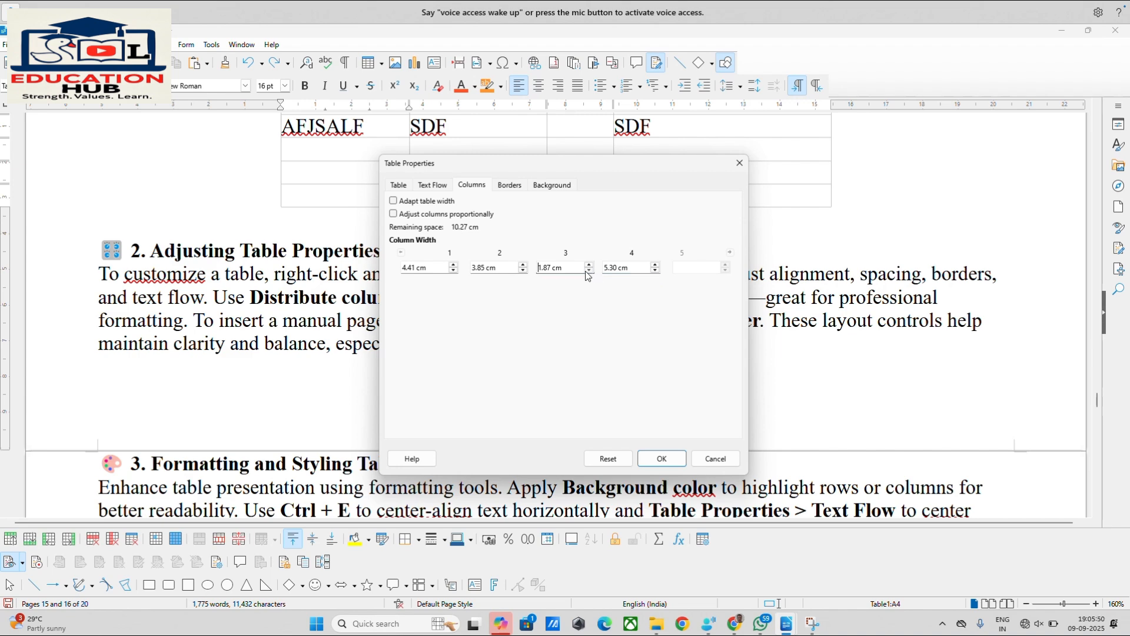
click(589, 270)
click(589, 270)
click(589, 270)
click(588, 270)
click(589, 270)
click(588, 270)
click(589, 270)
click(589, 270)
click(589, 270)
click(589, 264)
click(589, 264)
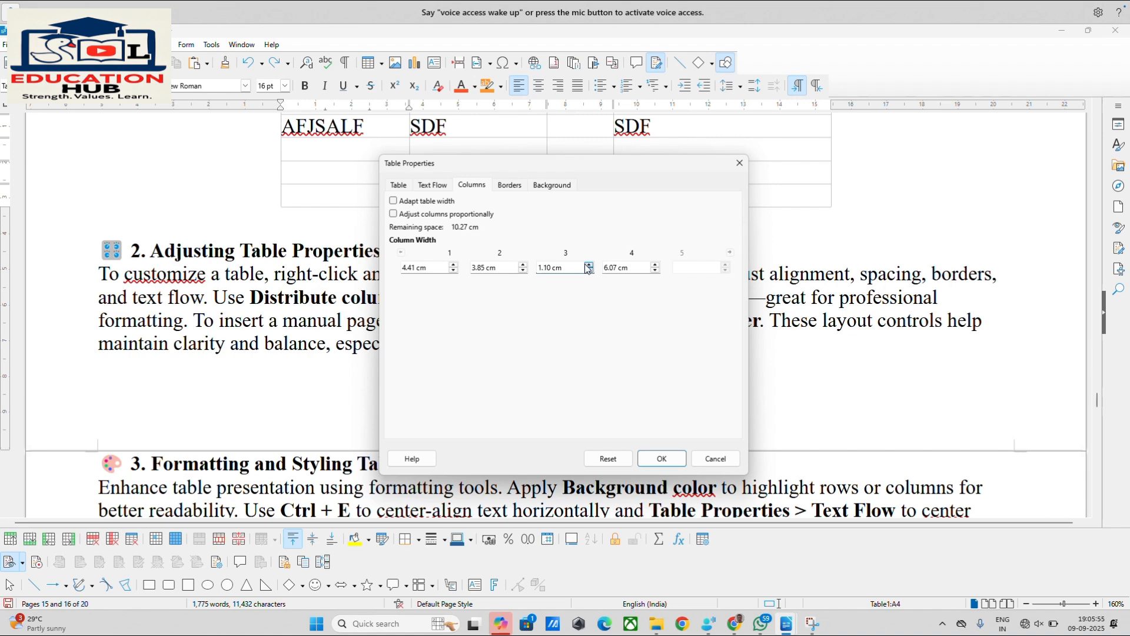
Enable Adapt table width and Adjust columns proportionally for section 1's table.
click(394, 202)
click(393, 214)
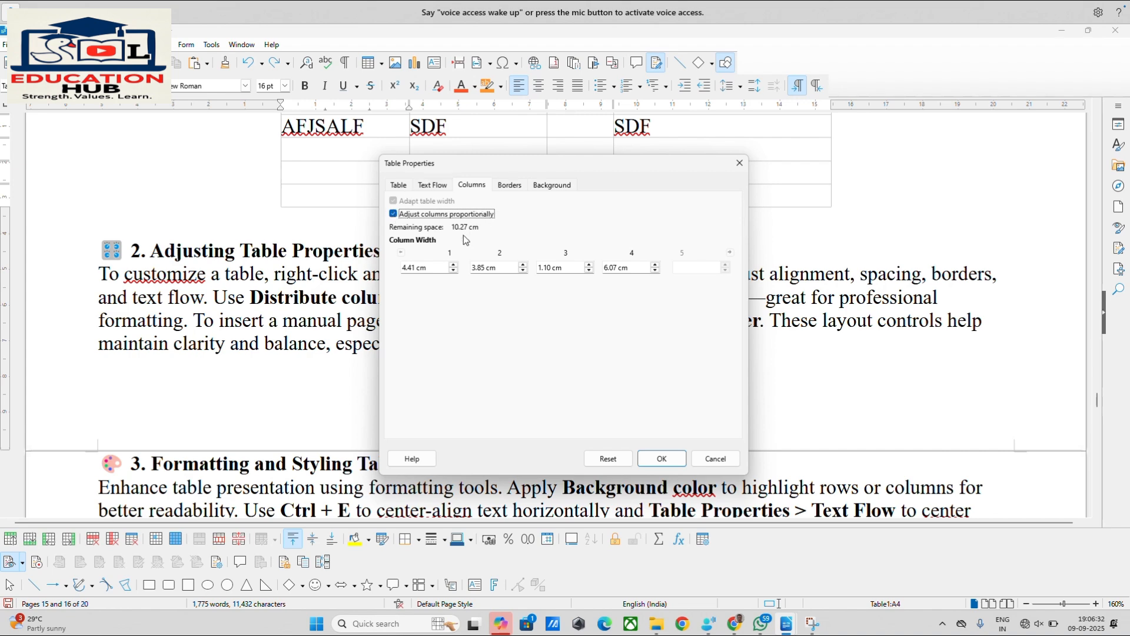
Give the table an outer border with all inner lines, and a Light Indigo 2 shadow cast to the top right.
click(510, 187)
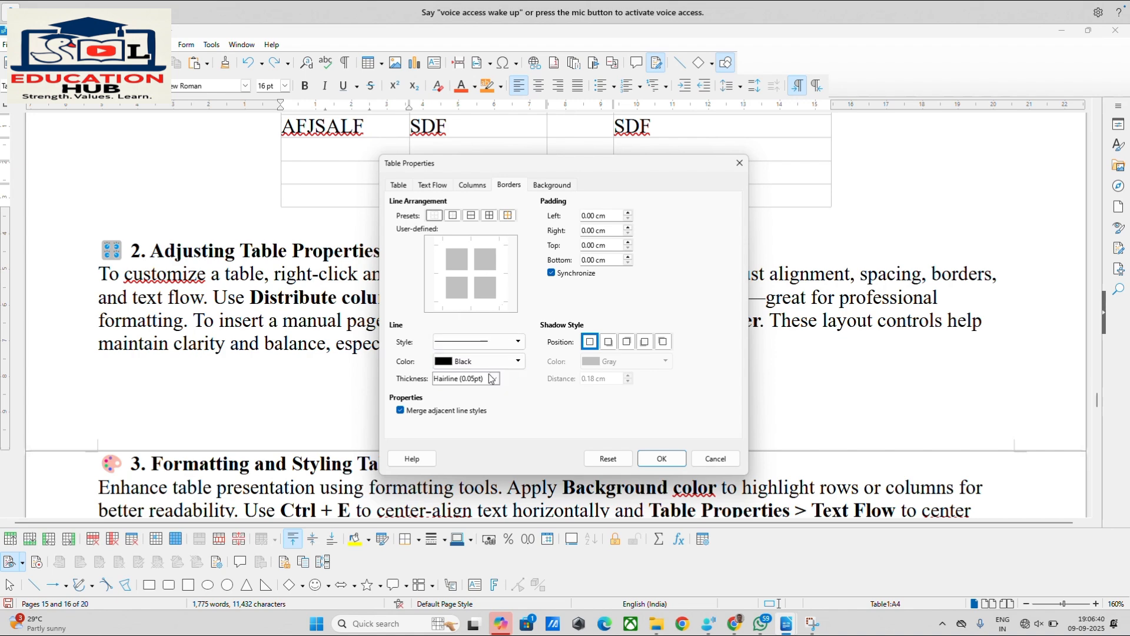
click(489, 215)
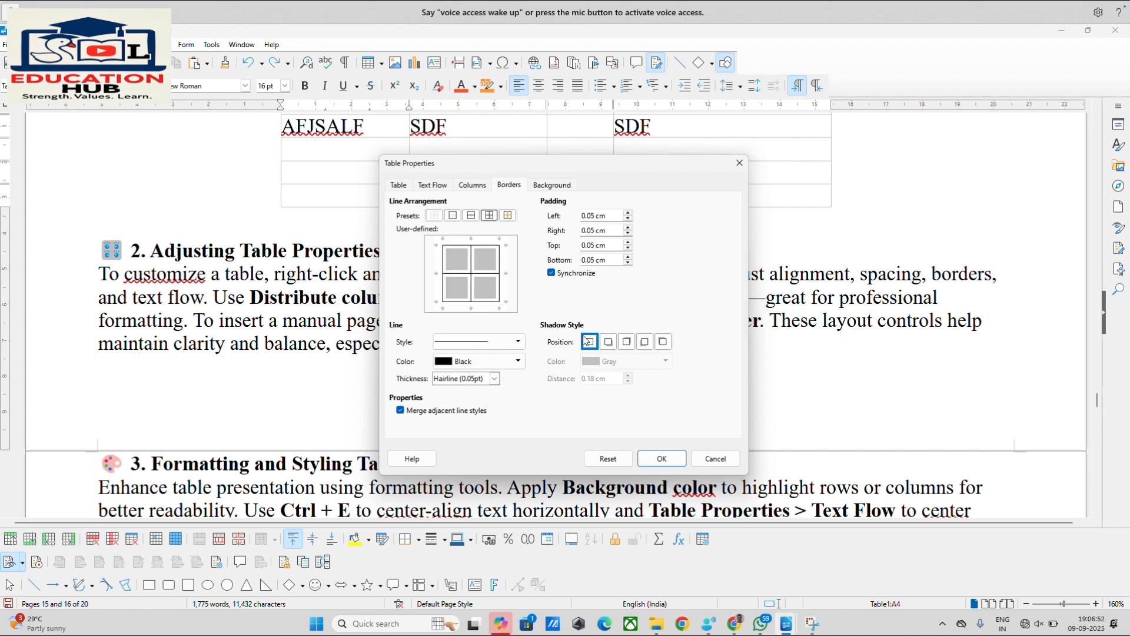
click(627, 344)
click(622, 364)
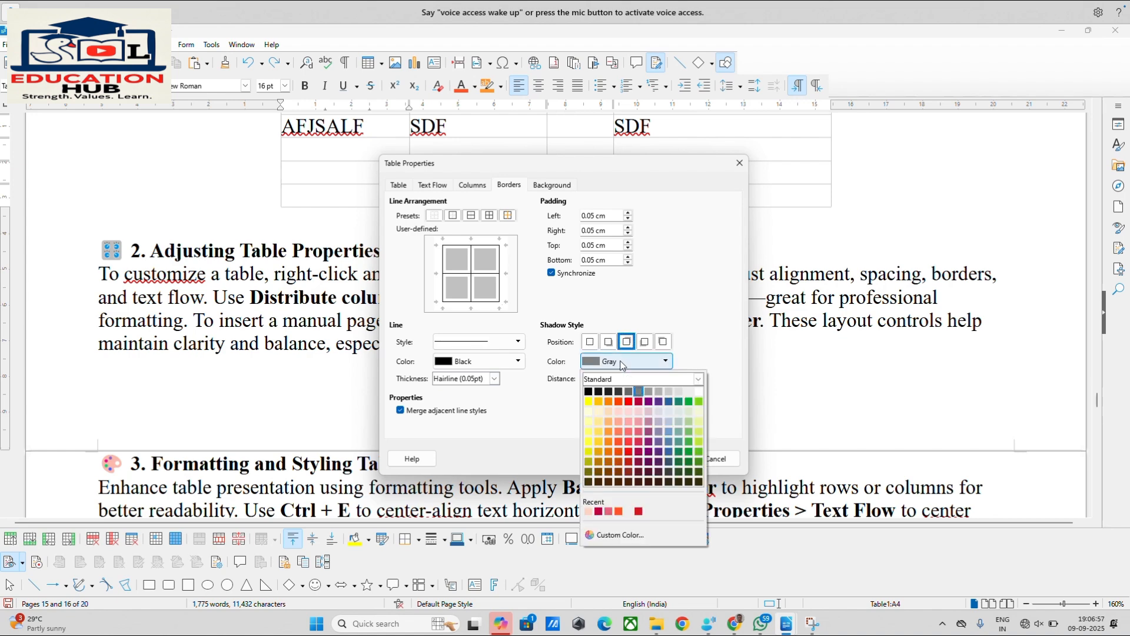
click(658, 431)
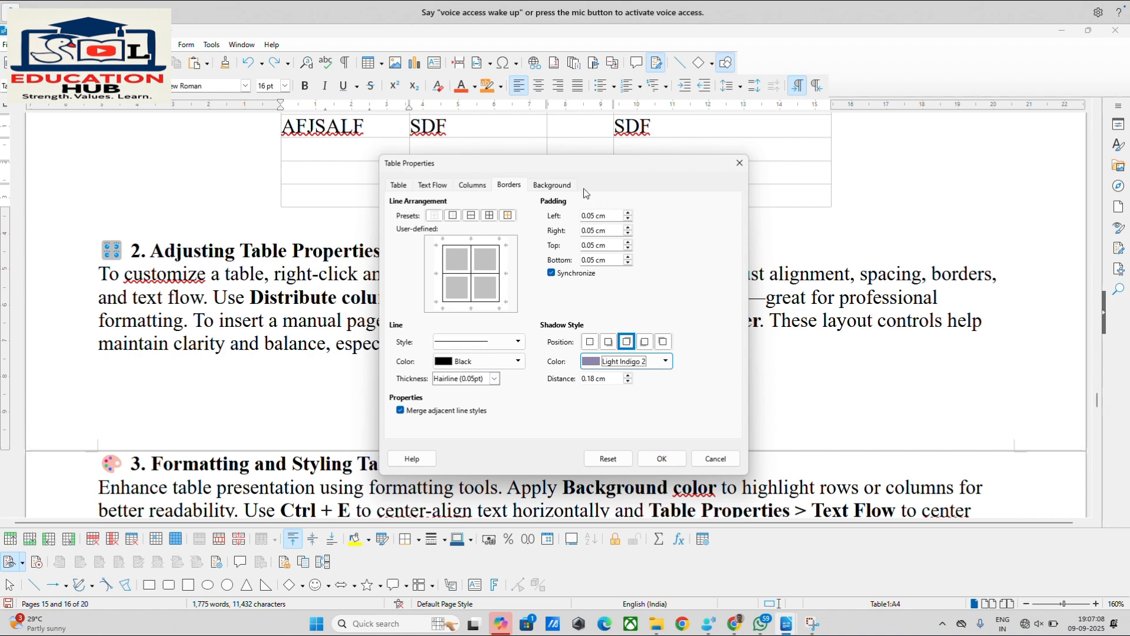
Try the tiled green leaf image as the current cell's background, and undo the applied table properties.
click(563, 186)
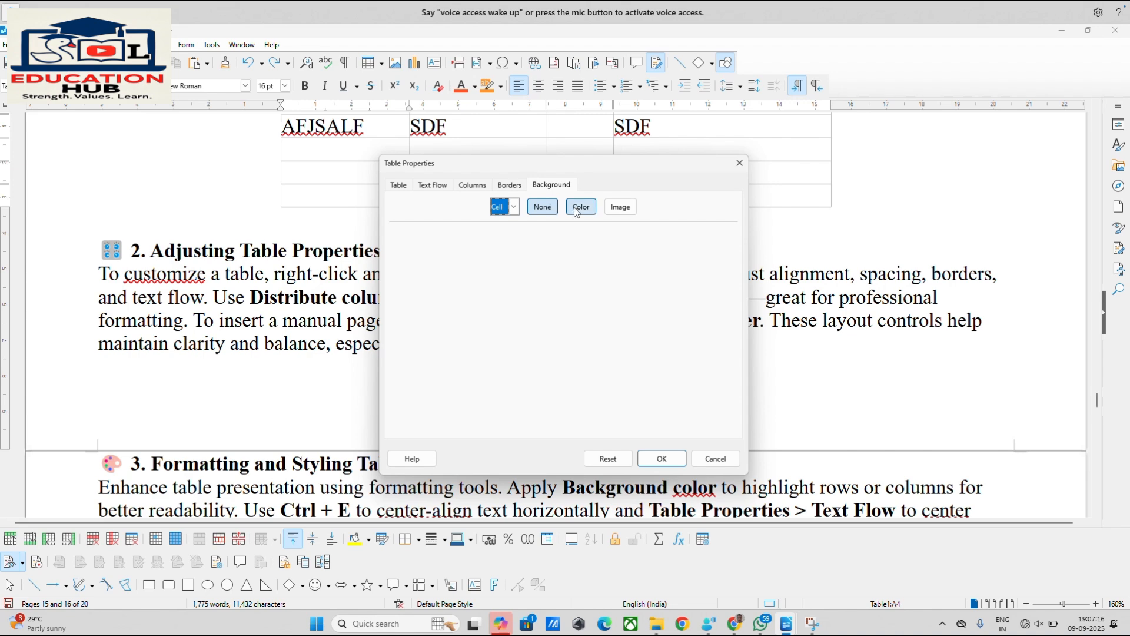
click(581, 207)
click(468, 318)
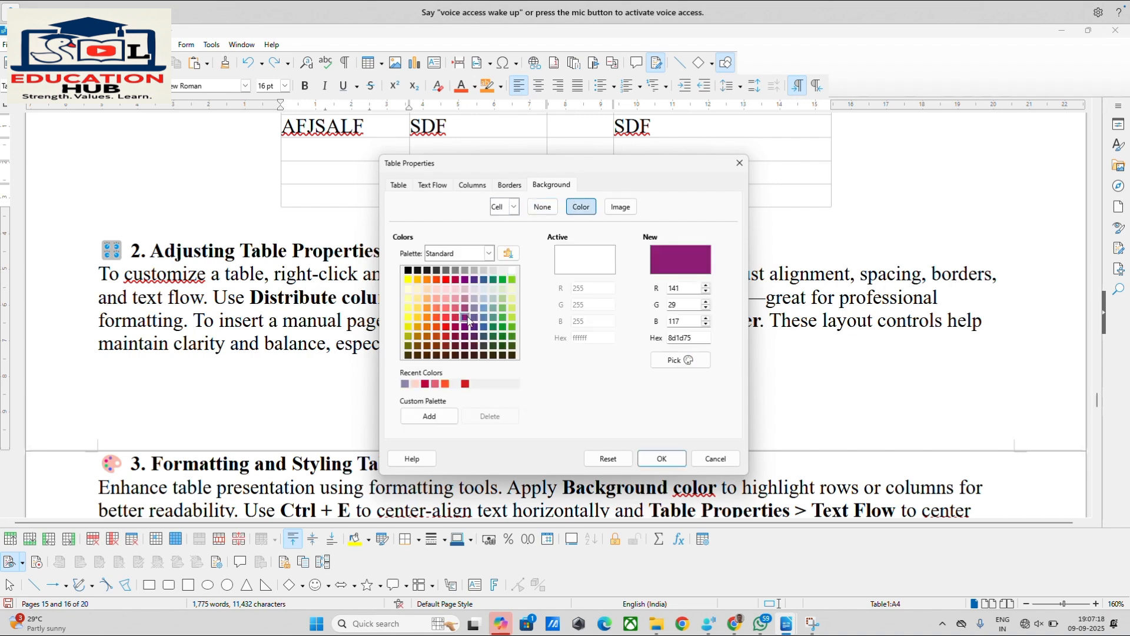
click(620, 207)
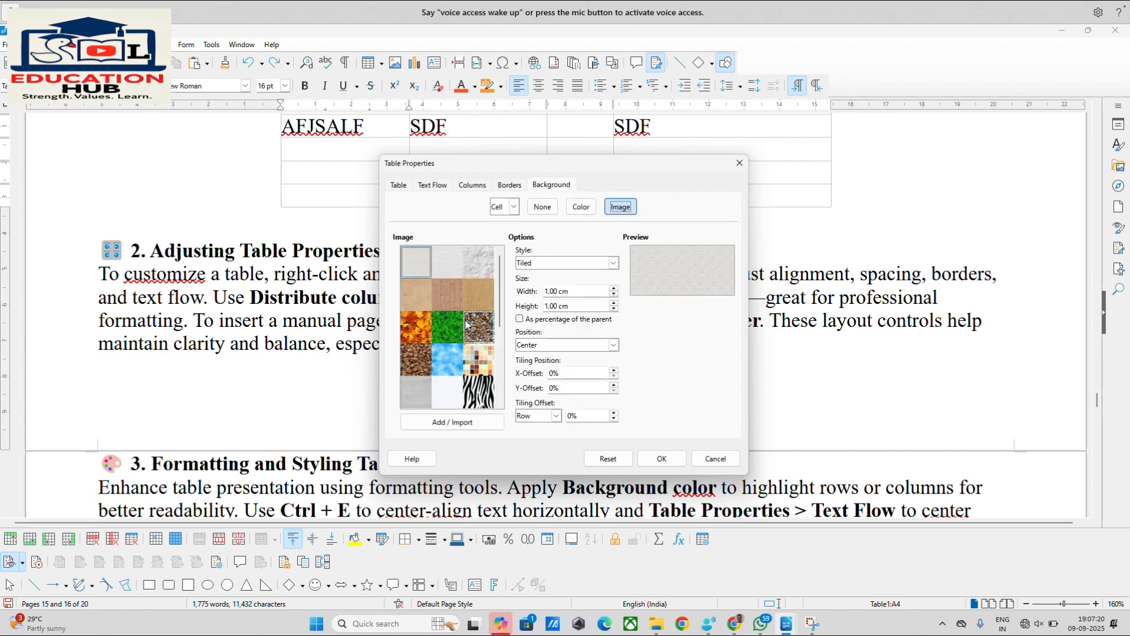
click(458, 338)
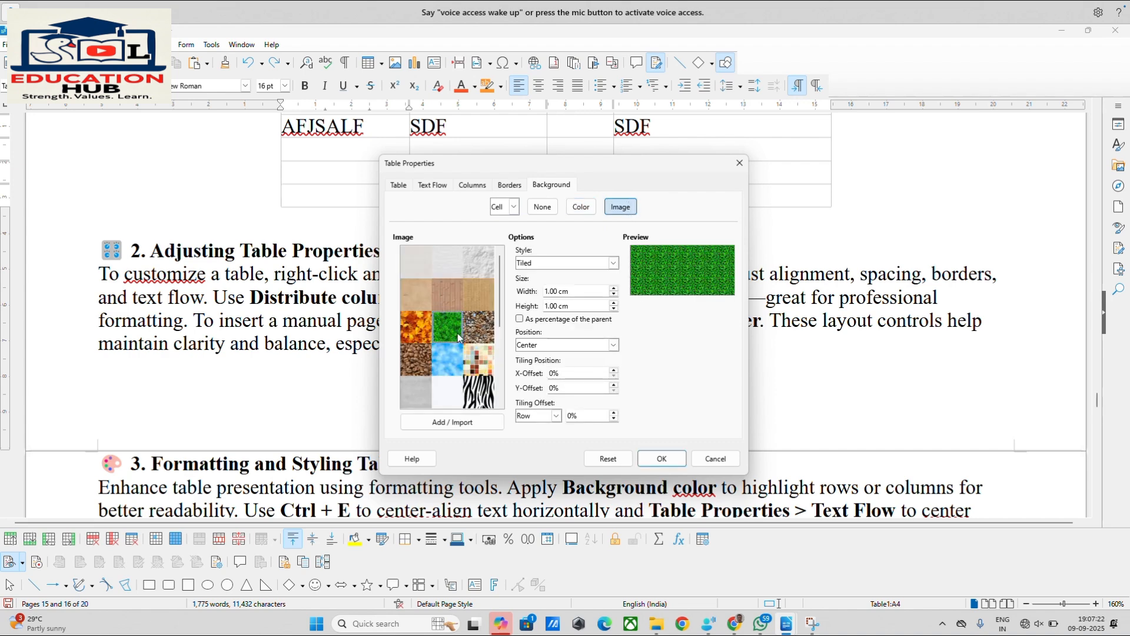
click(653, 468)
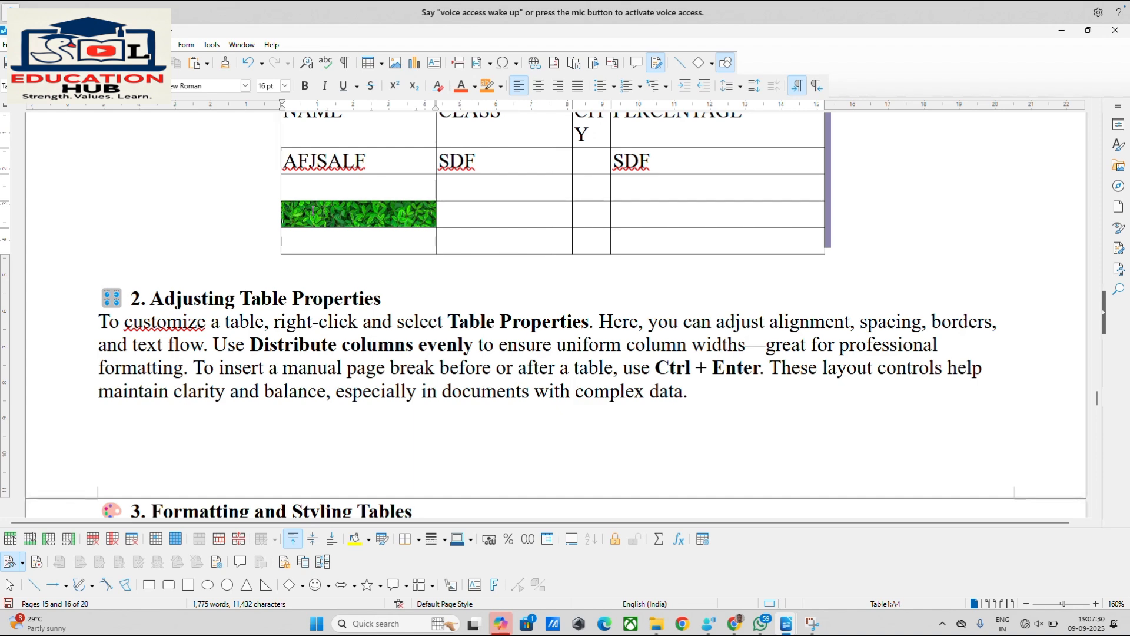
key(ctrl+z)
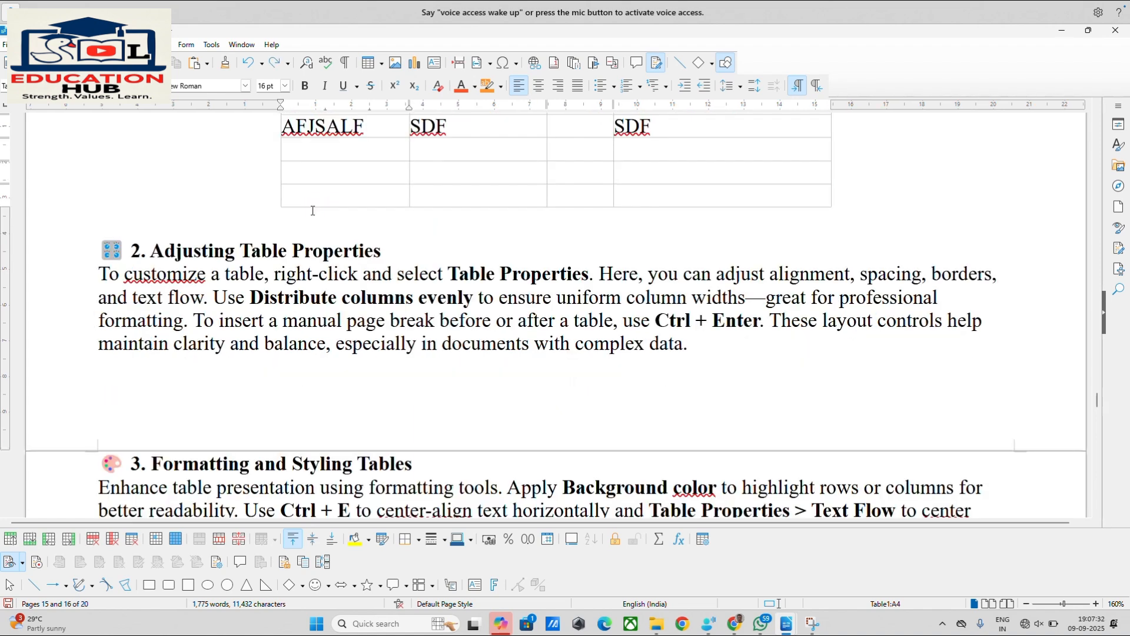
Review section 3, Formatting and Styling Tables, for its notes on background color, alignment and AutoFormat Styles.
scroll(312, 210, down, 5)
scroll(313, 210, down, 1)
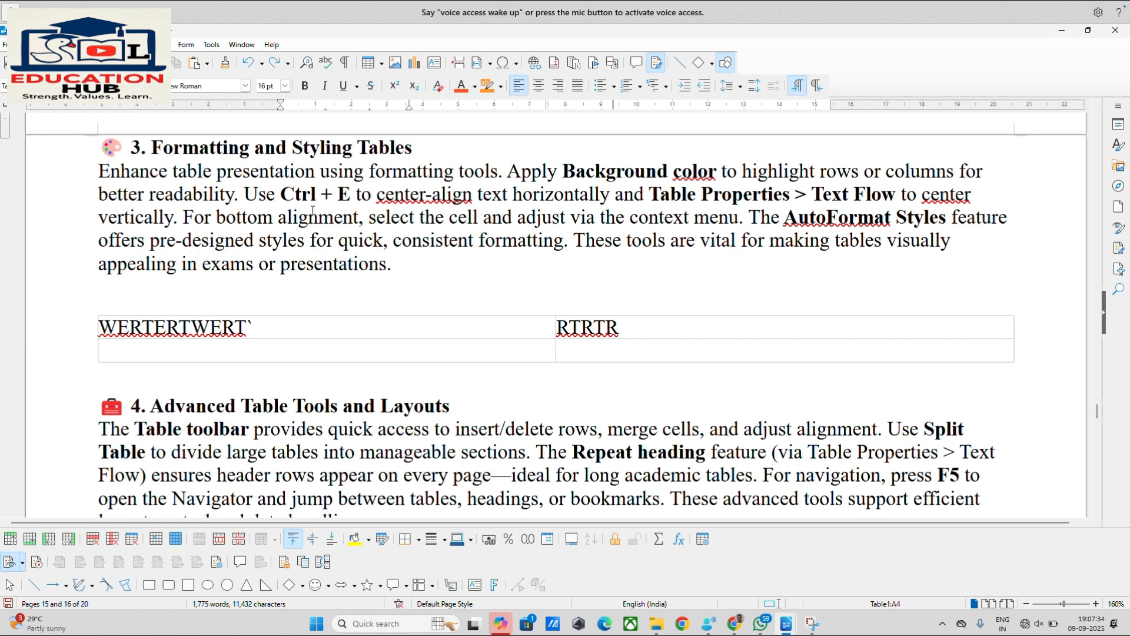
scroll(313, 210, down, 1)
scroll(313, 210, down, 1)
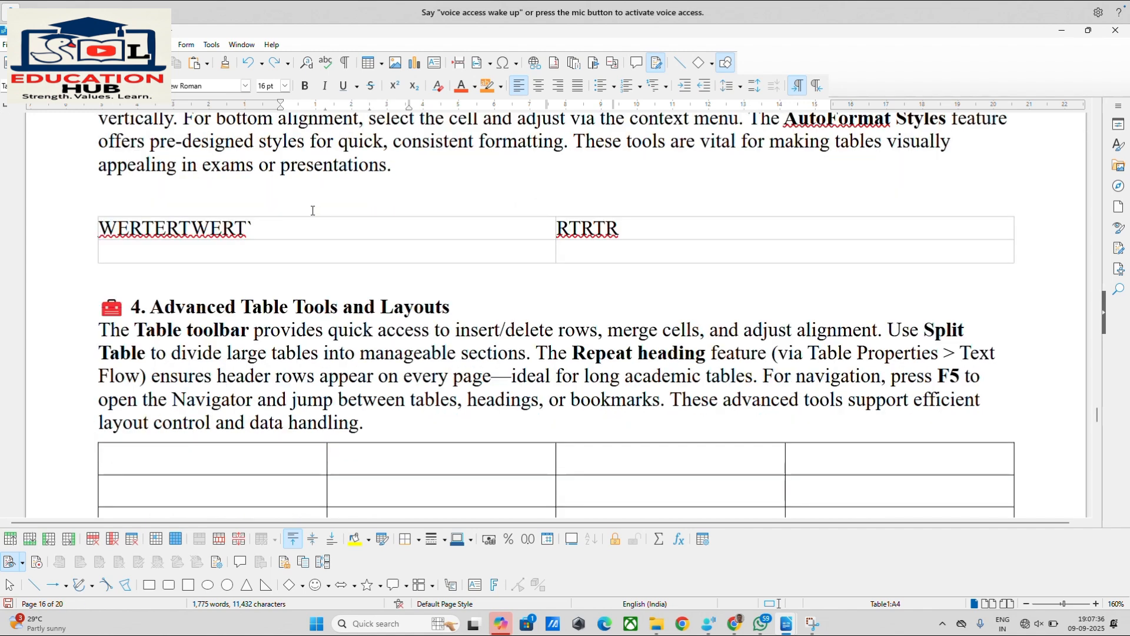
scroll(312, 210, up, 1)
scroll(313, 210, up, 1)
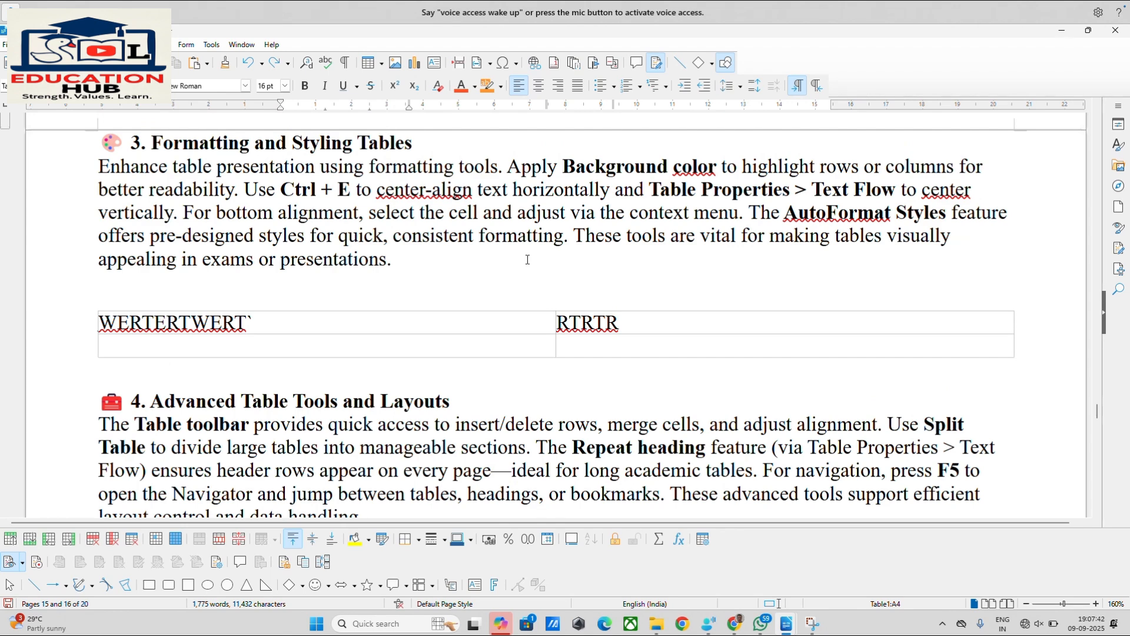
scroll(528, 259, up, 1)
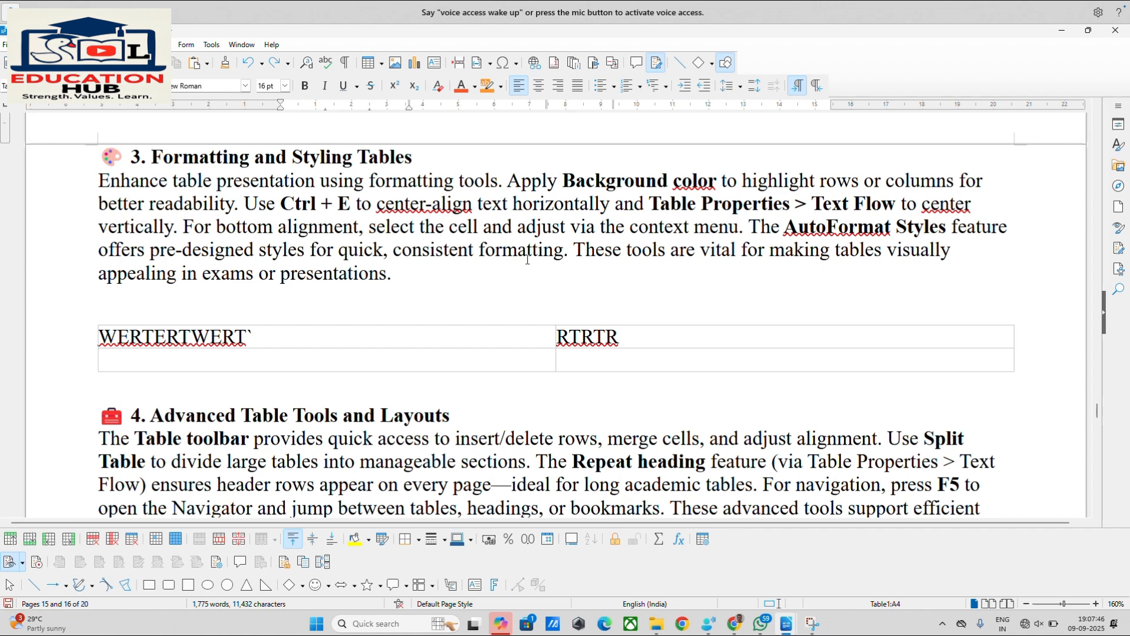
Open AutoFormat Styles for section 1's table, starting from its NAME cell.
scroll(391, 230, up, 3)
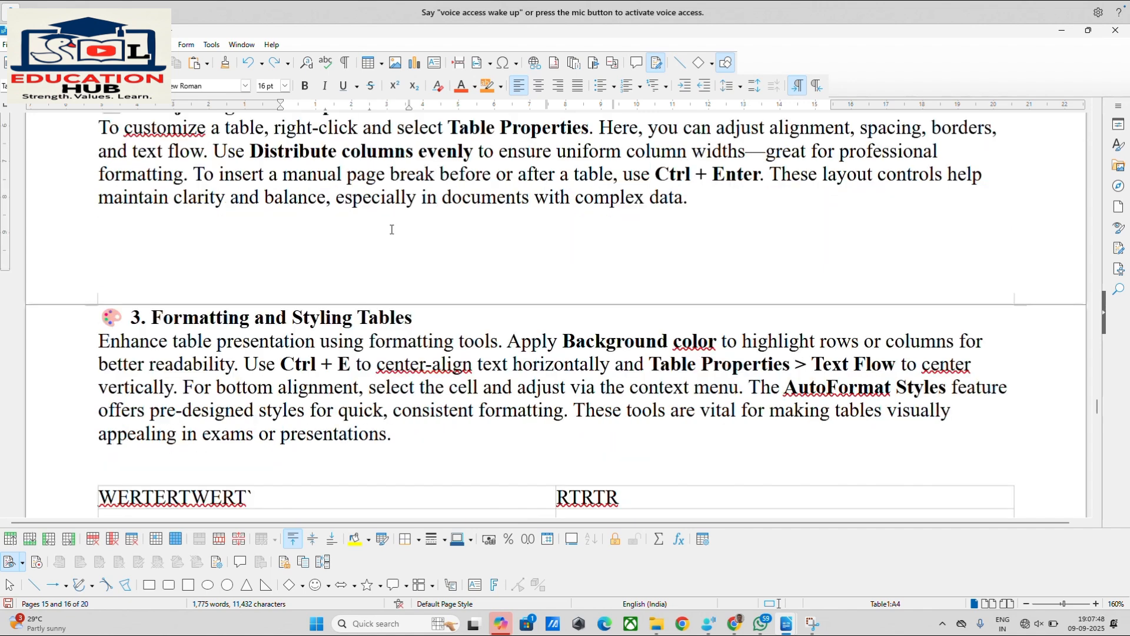
scroll(391, 230, up, 5)
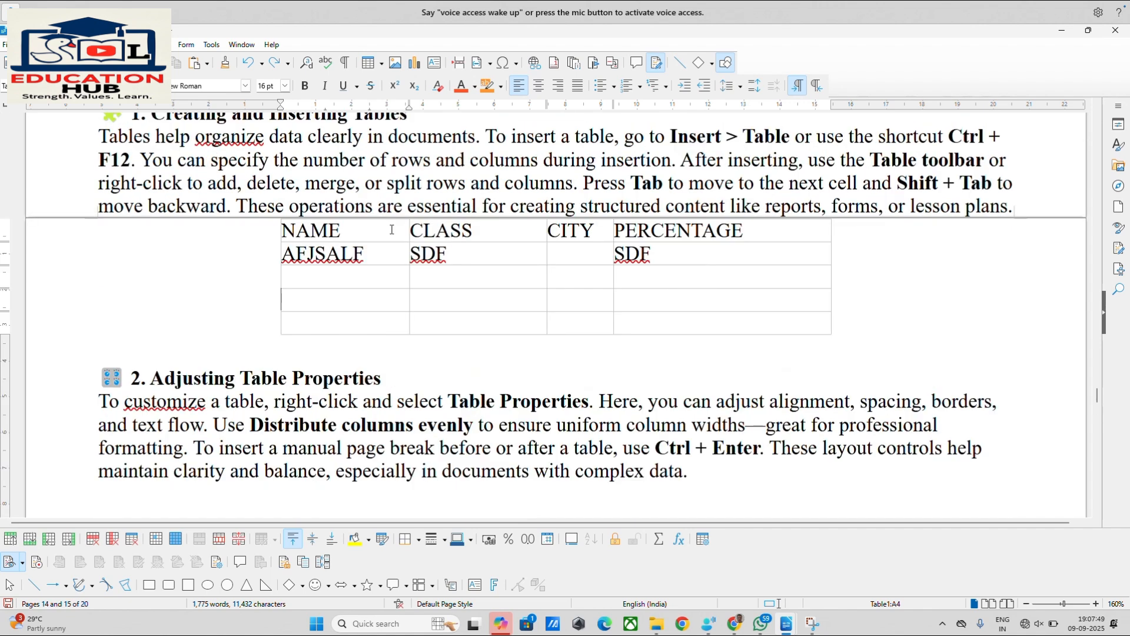
click(285, 231)
click(157, 44)
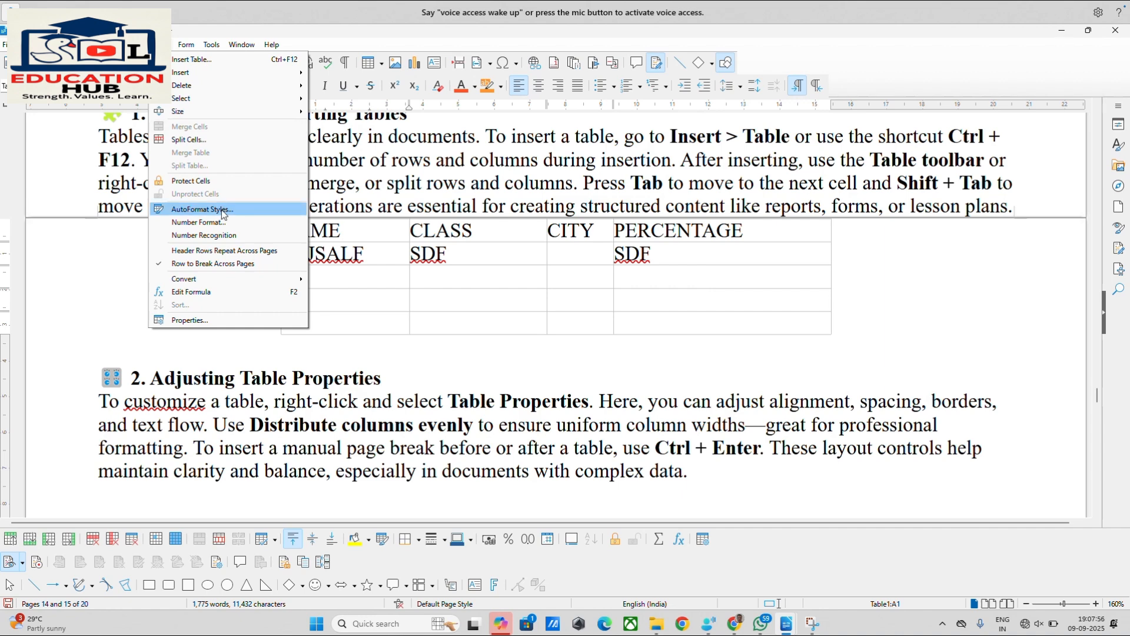
click(222, 210)
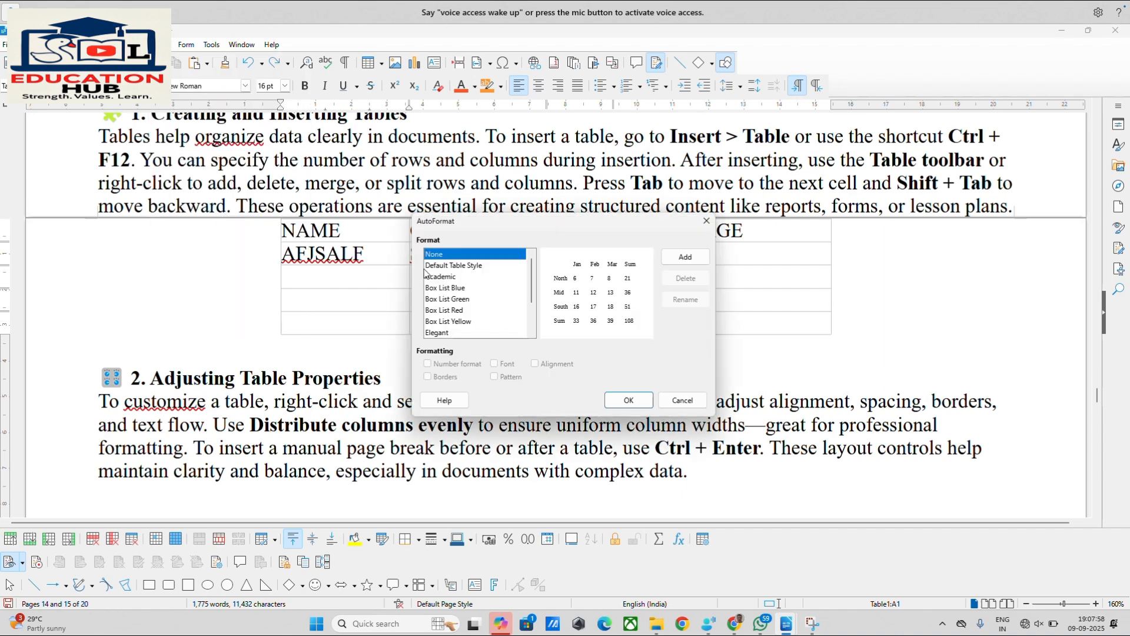
Preview the Default Table Style, Academic, and Box List Blue, Green, Red and Yellow formats.
click(436, 266)
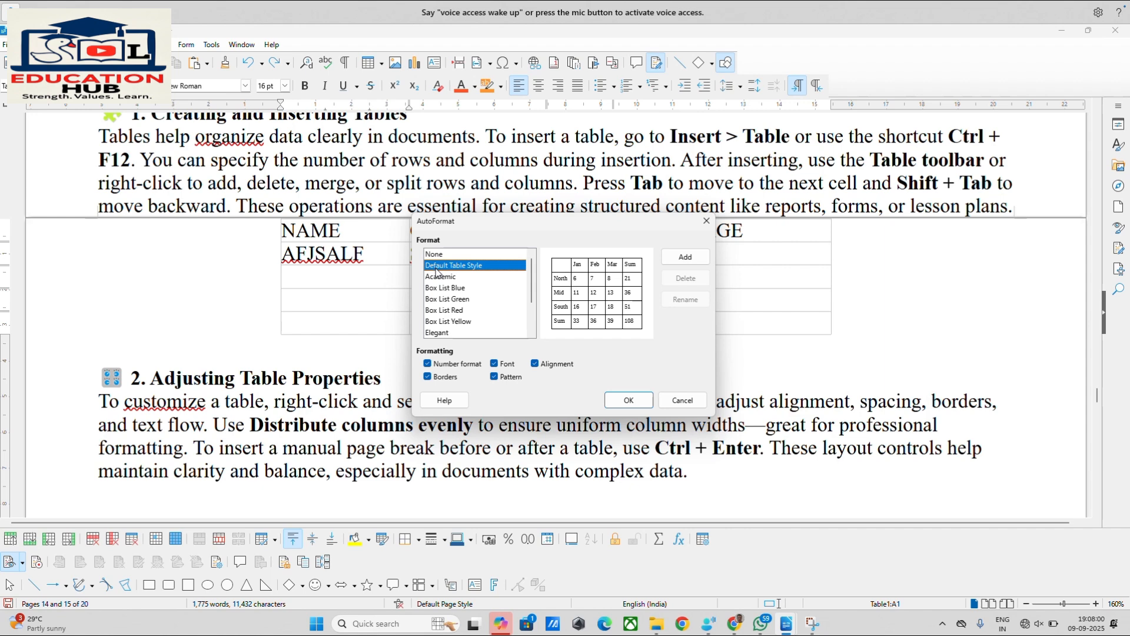
click(438, 278)
click(439, 289)
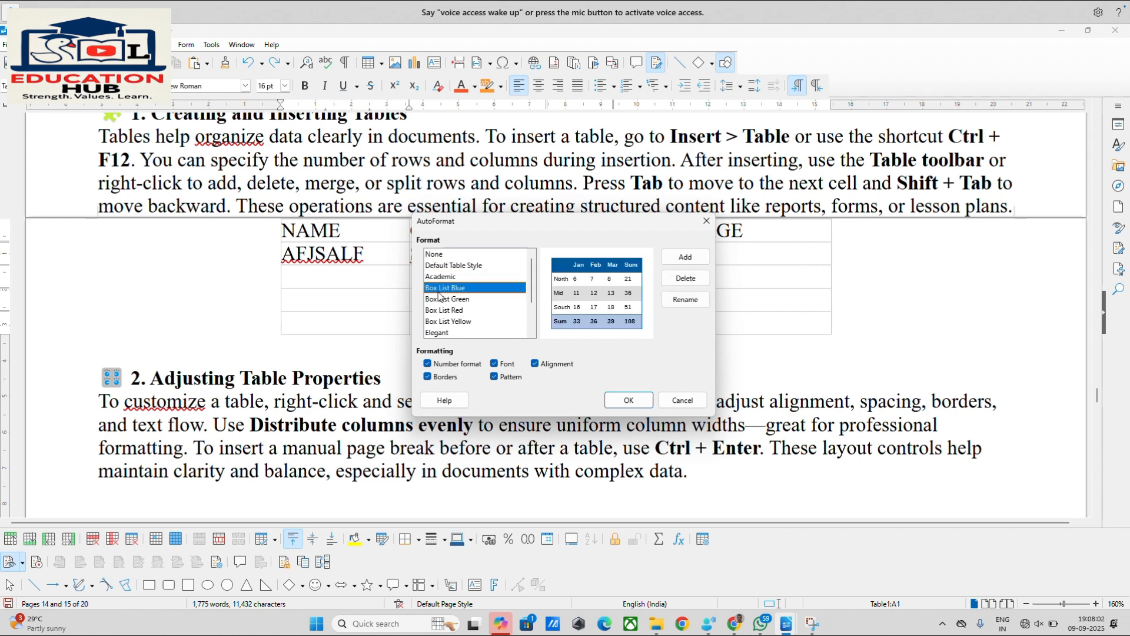
click(439, 300)
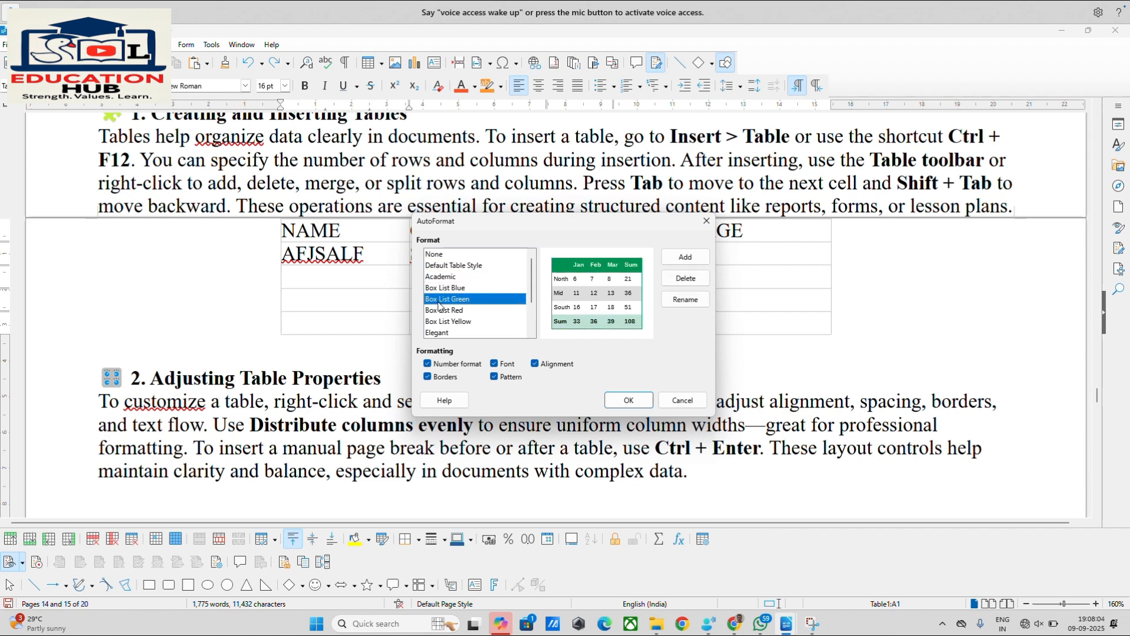
click(439, 311)
click(440, 323)
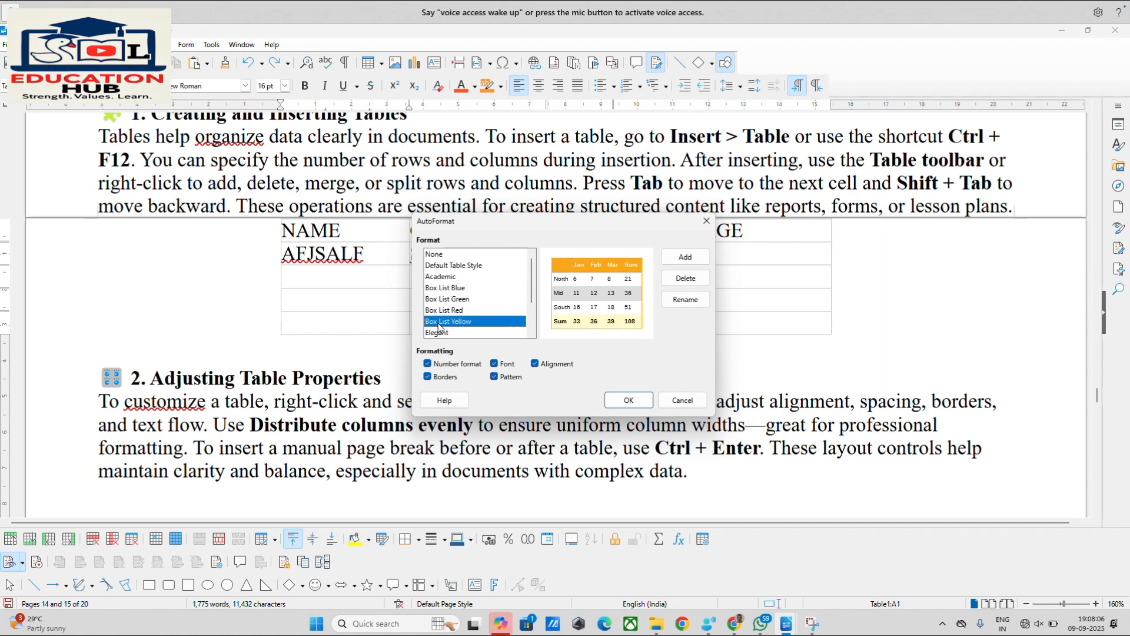
Compare the formats again and apply Box List Green to section 1's table.
click(438, 266)
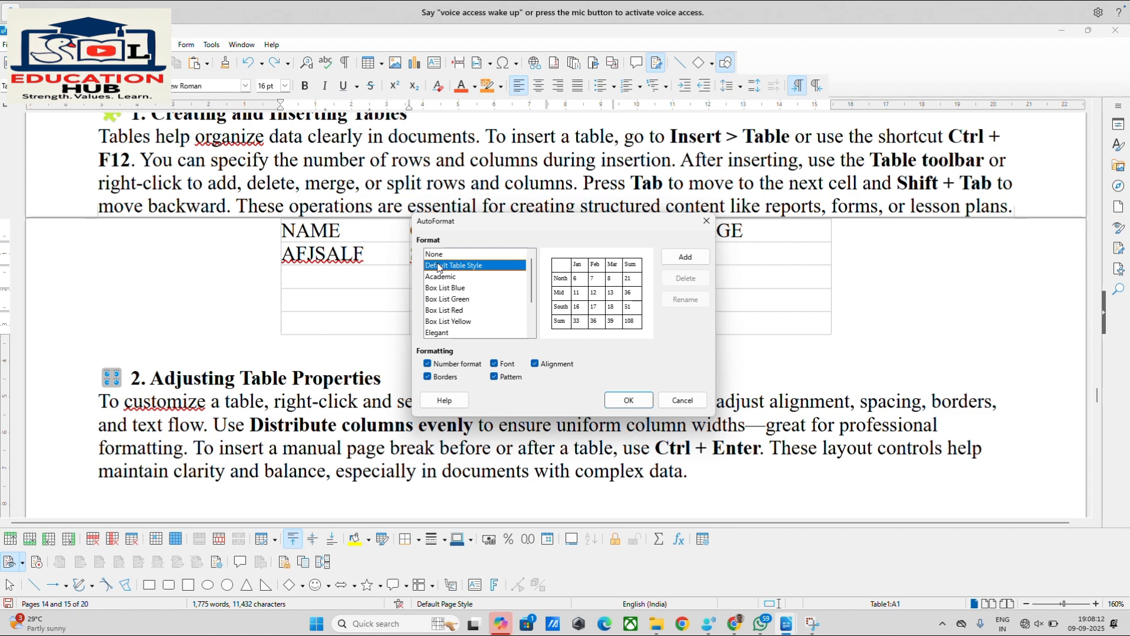
click(440, 277)
click(443, 288)
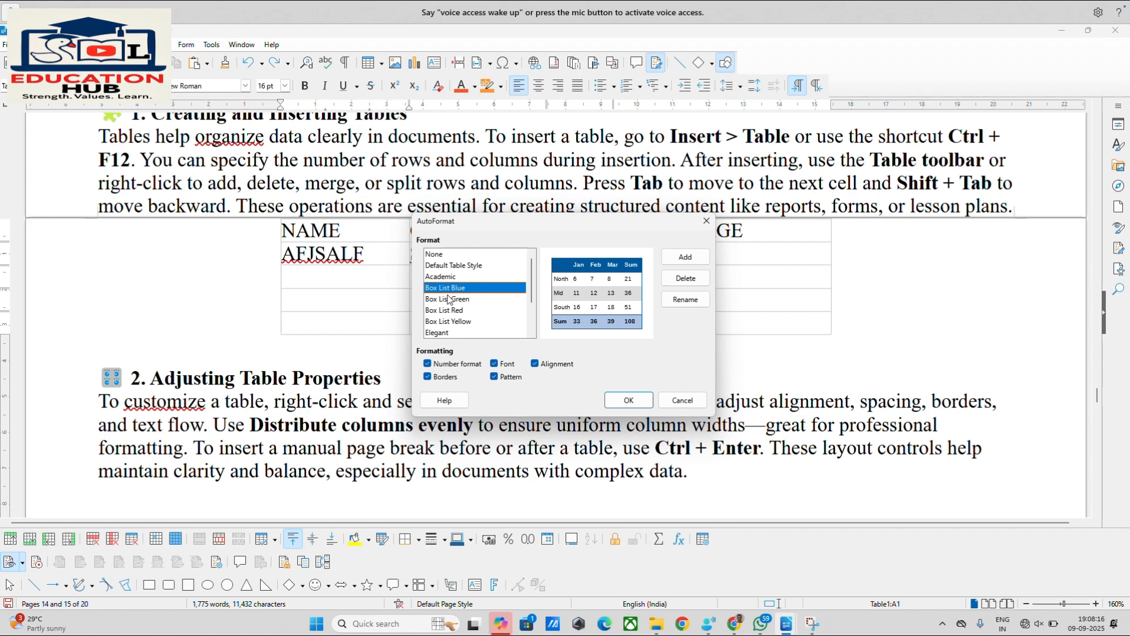
click(462, 300)
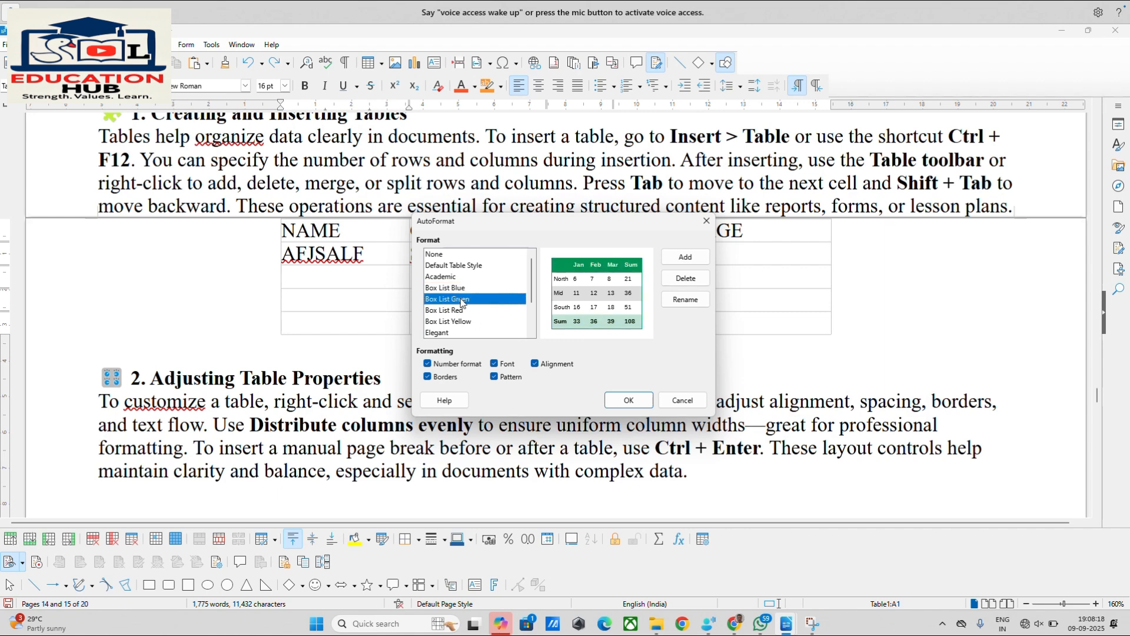
click(630, 401)
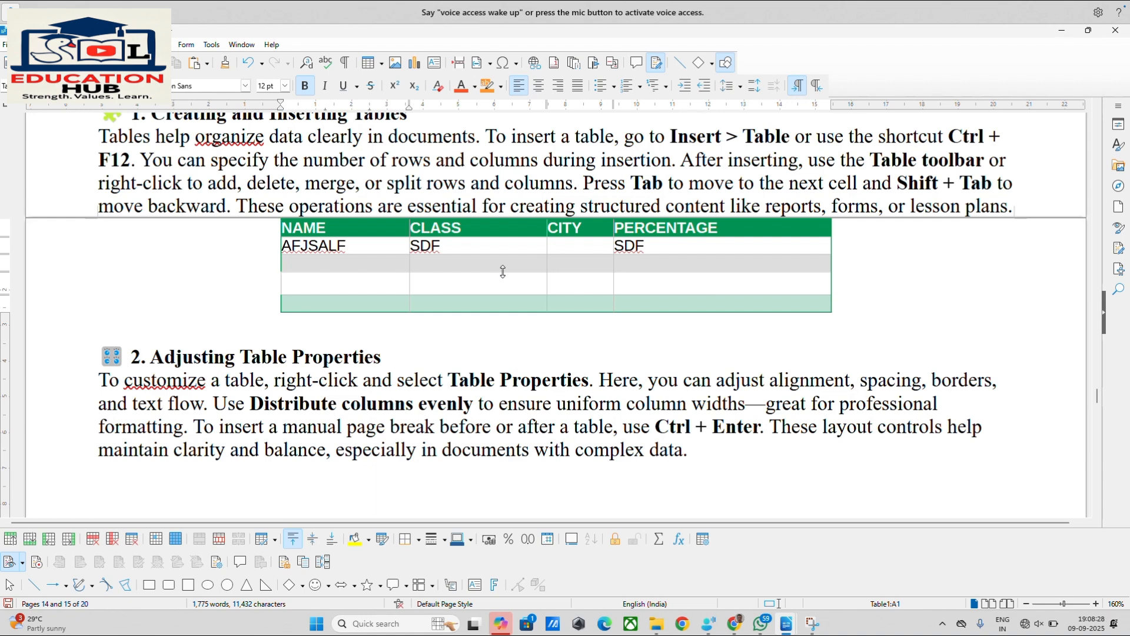
Look over the styled table and the sections around it, as far as the Document Layouts & Viewing Modes heading.
scroll(502, 272, down, 2)
scroll(503, 271, up, 9)
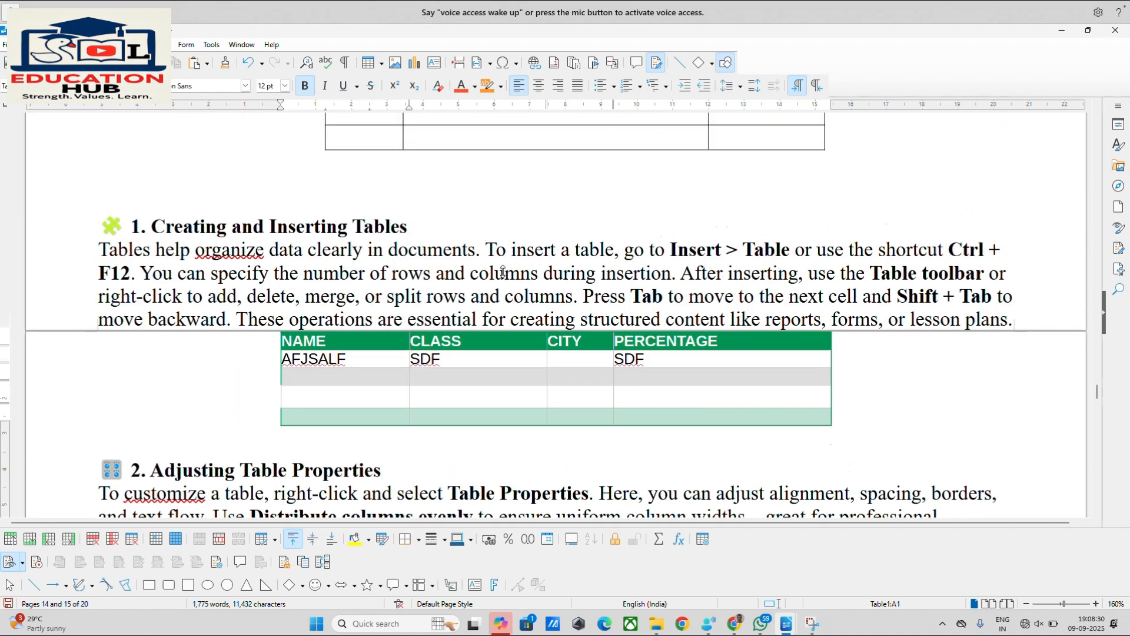
scroll(503, 271, up, 4)
scroll(503, 271, down, 8)
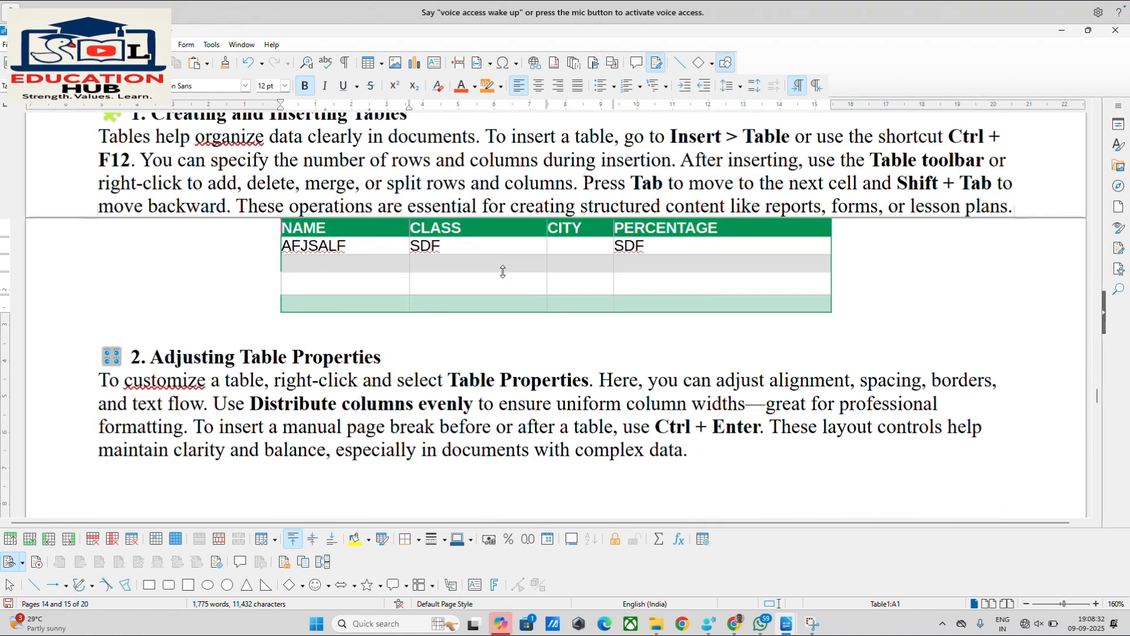
scroll(503, 271, down, 7)
scroll(503, 271, down, 7)
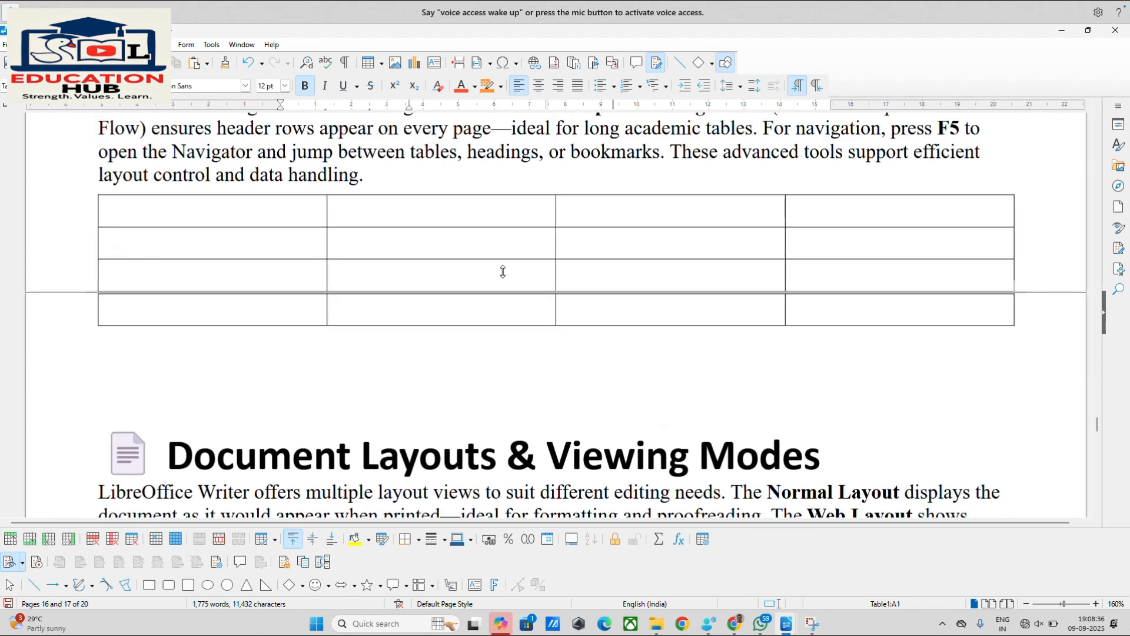
scroll(503, 272, up, 10)
scroll(503, 271, down, 1)
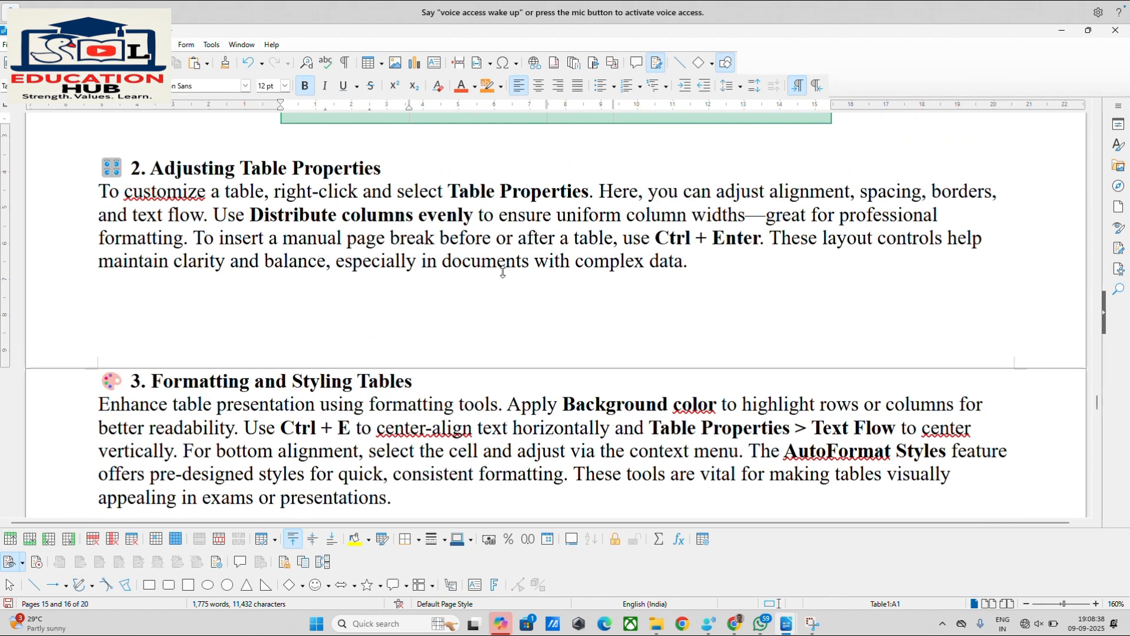